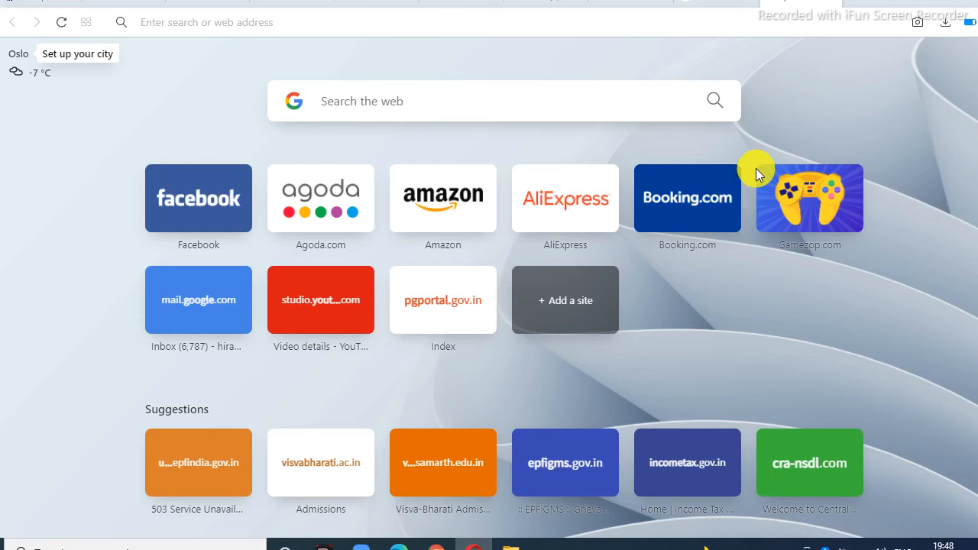
Step: Run a Google search for visvabharati.ac.in
click(388, 99)
text(vis)
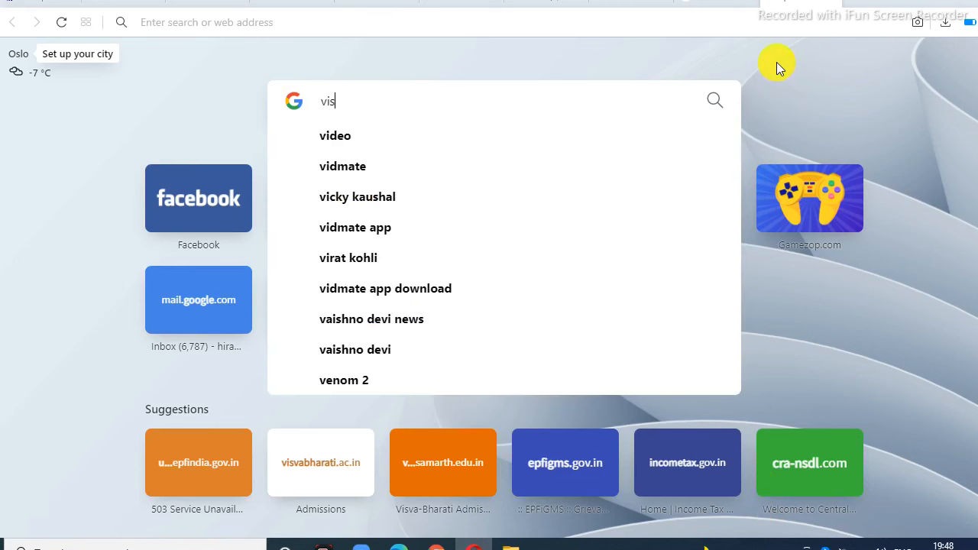
text(vabhae)
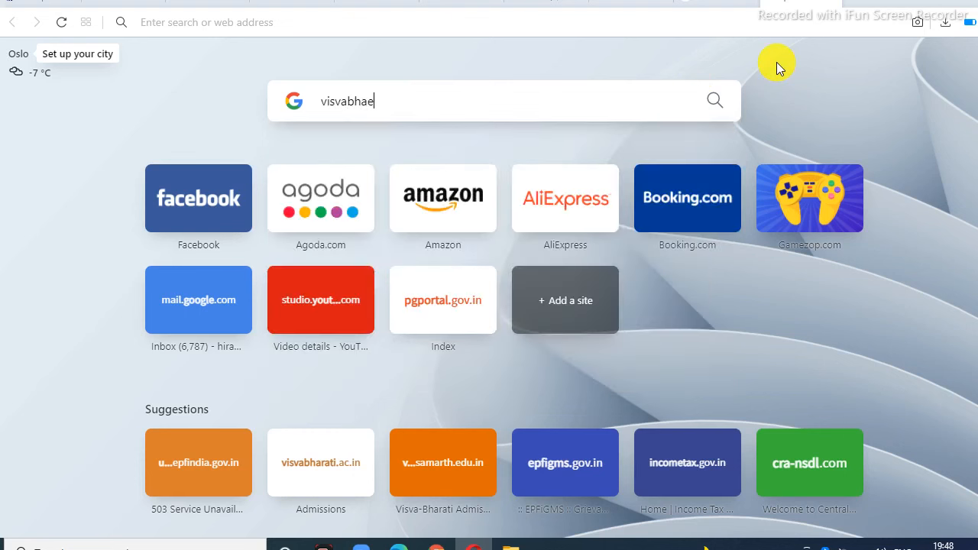
key(BackSpace)
text(rati)
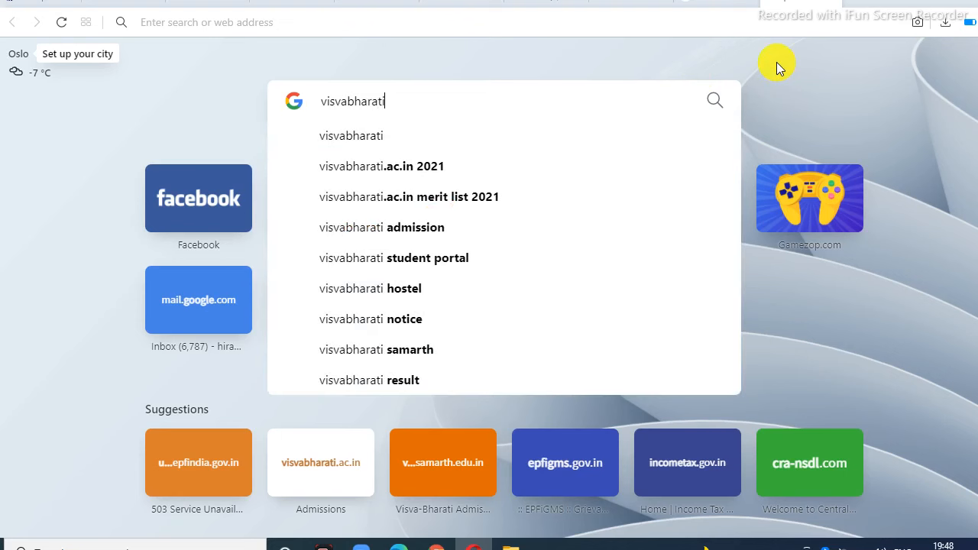
text(.a)
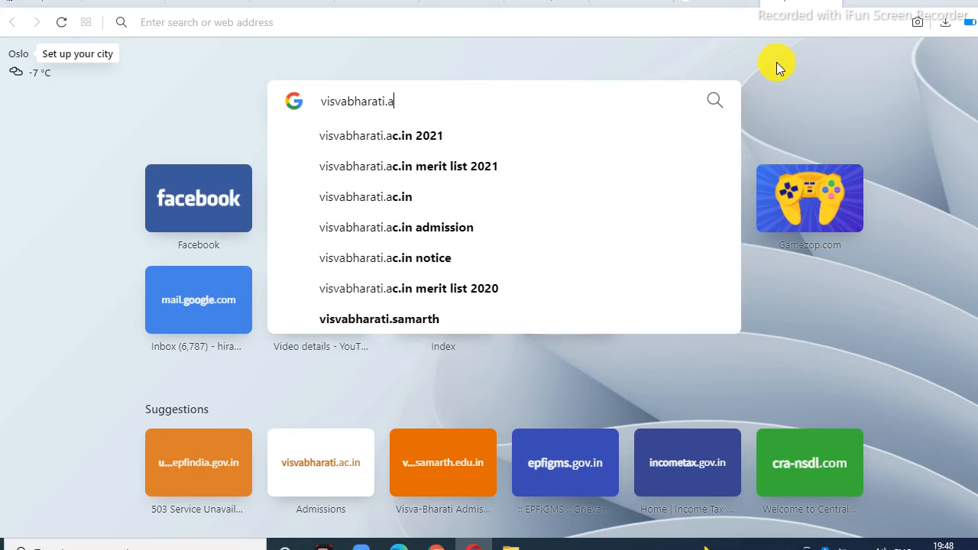
text(ci)
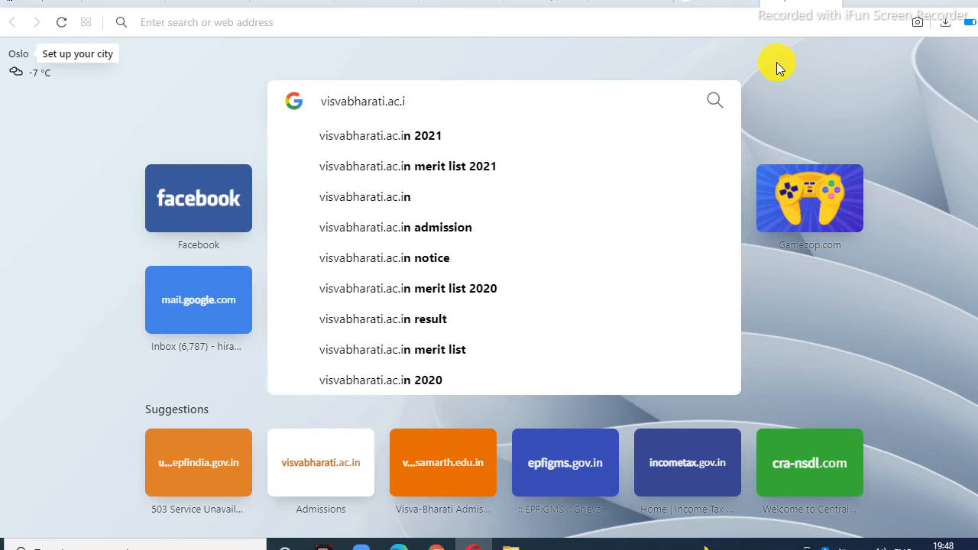
text(n)
key(Return)
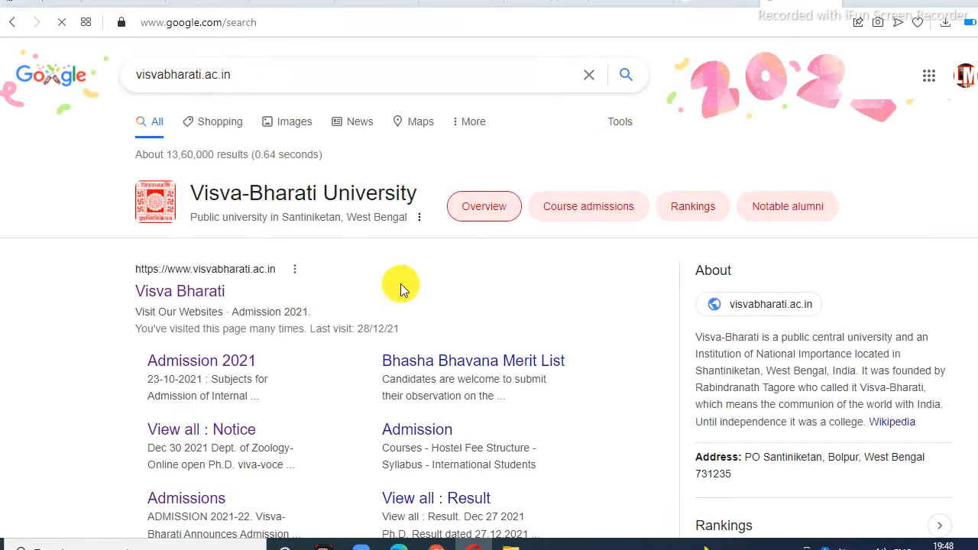
Step: Go from the Visva-Bharati site's Admission 2021 page to the Patha Bhavana admission advertisement
click(175, 298)
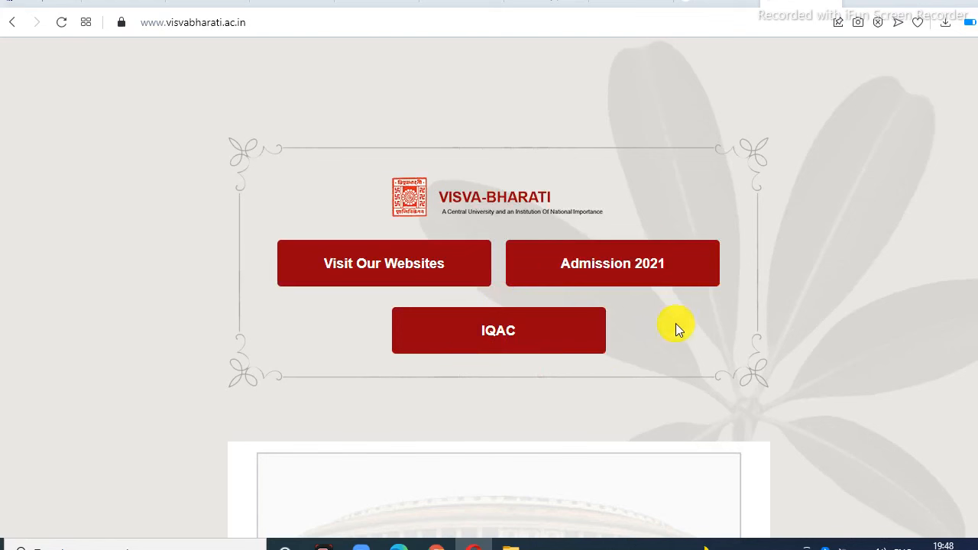
click(655, 270)
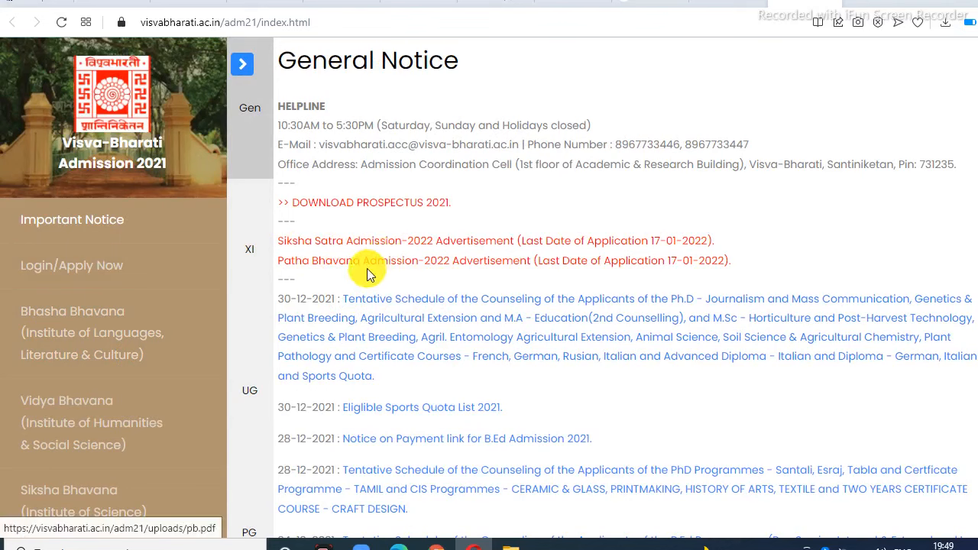
click(516, 269)
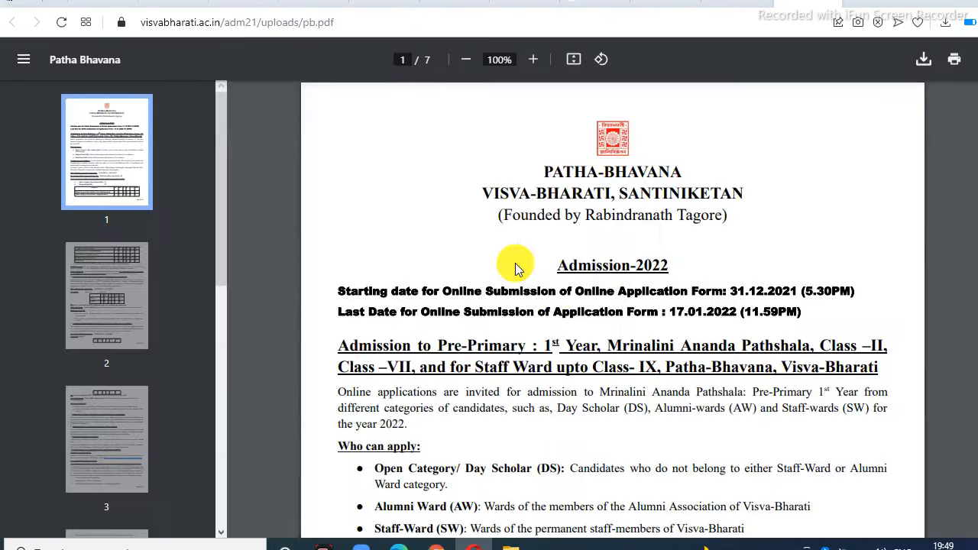
Step: Read through the Patha Bhavana advertisement, follow its apply link and start a new registration
scroll(517, 264, down, 12)
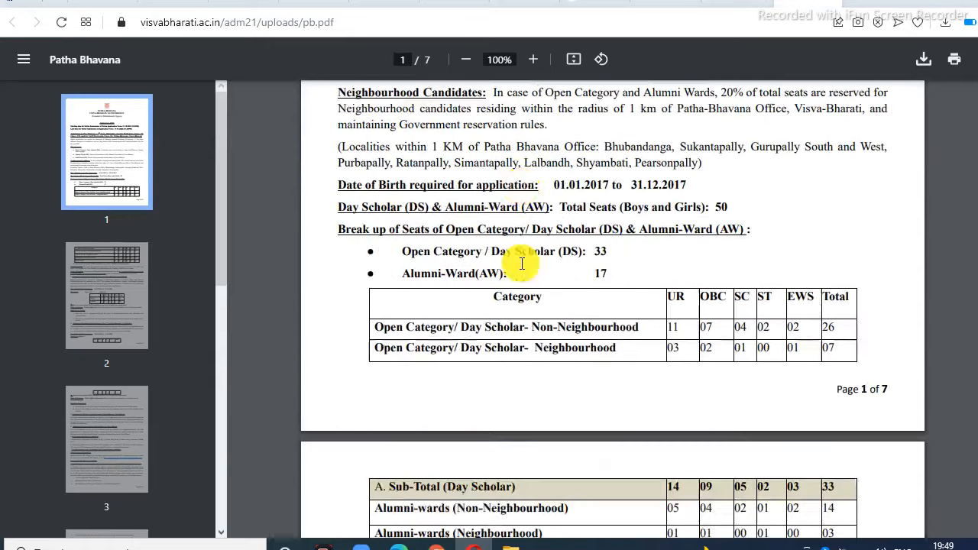
scroll(522, 263, down, 10)
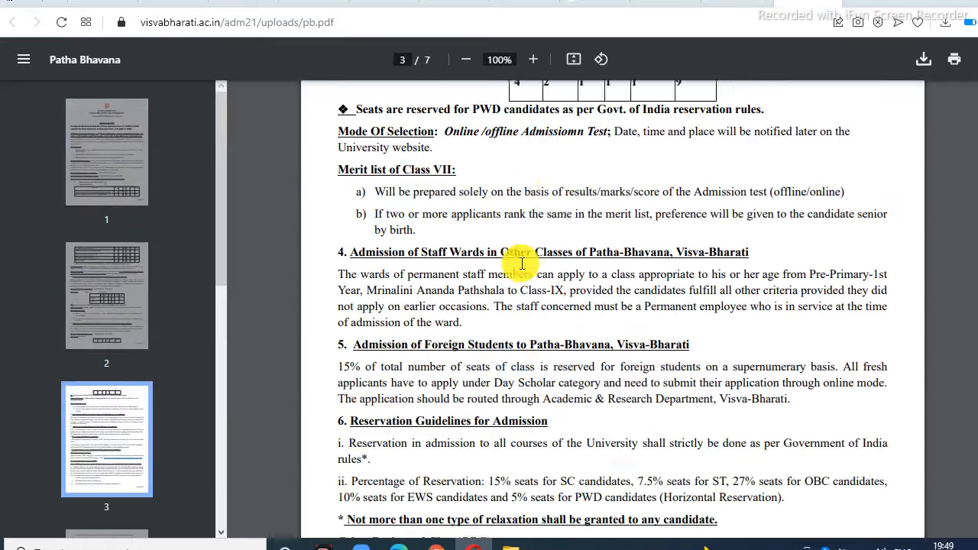
scroll(522, 263, down, 12)
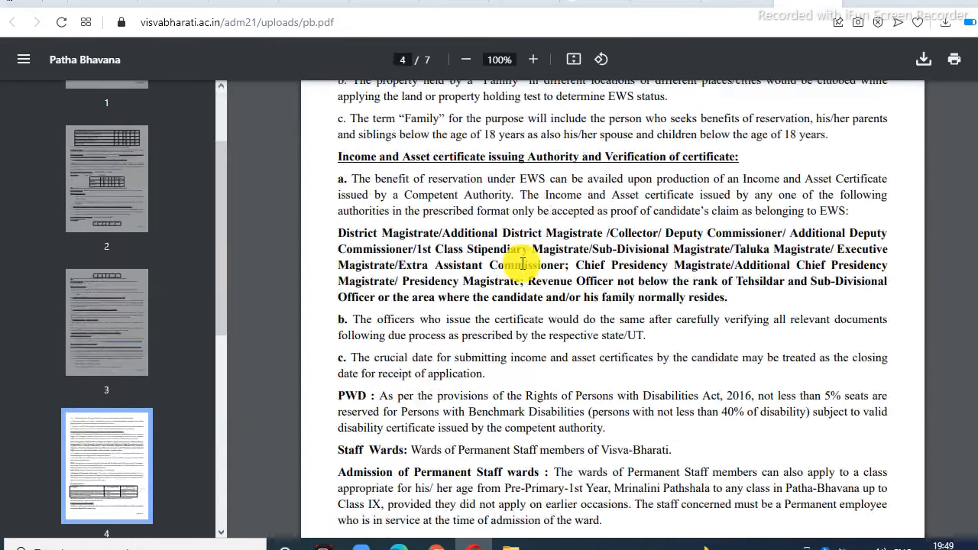
scroll(523, 264, down, 15)
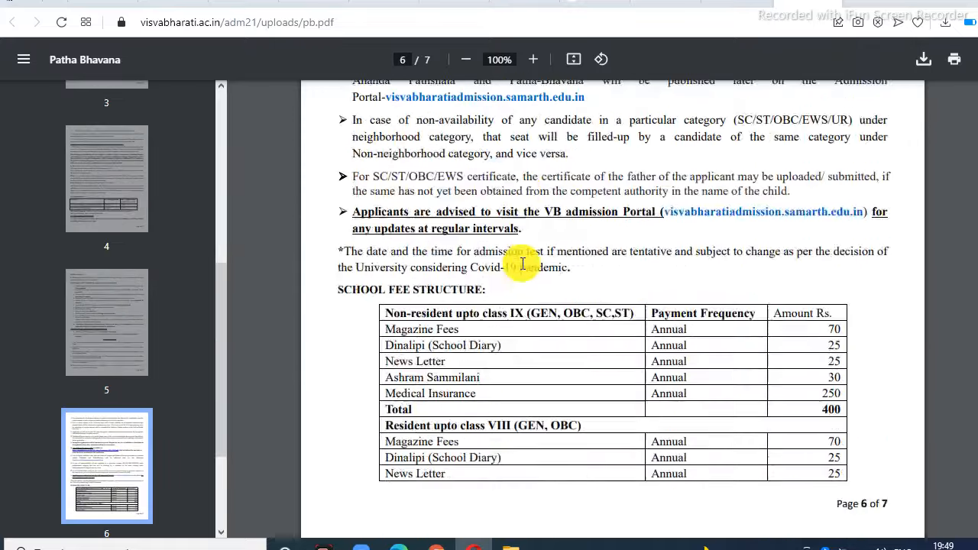
scroll(523, 263, down, 2)
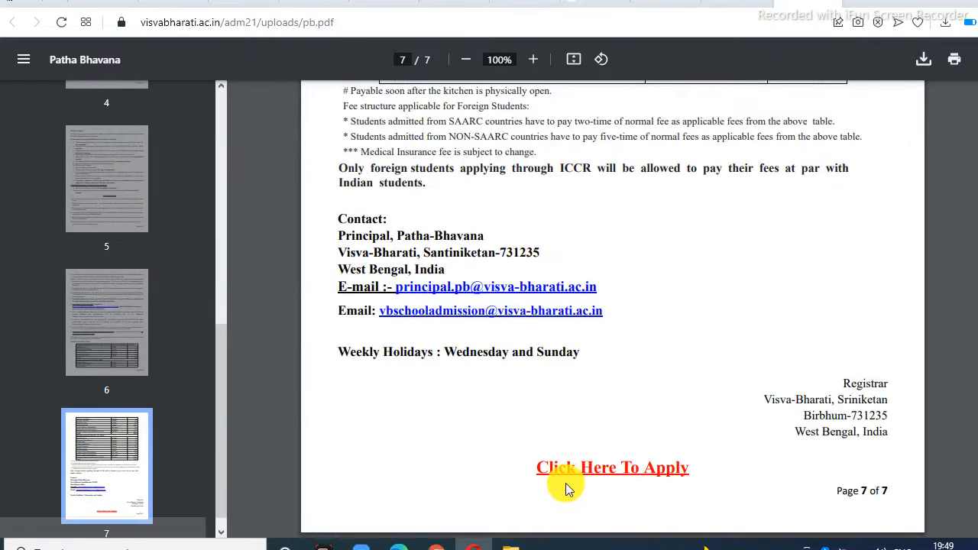
click(611, 474)
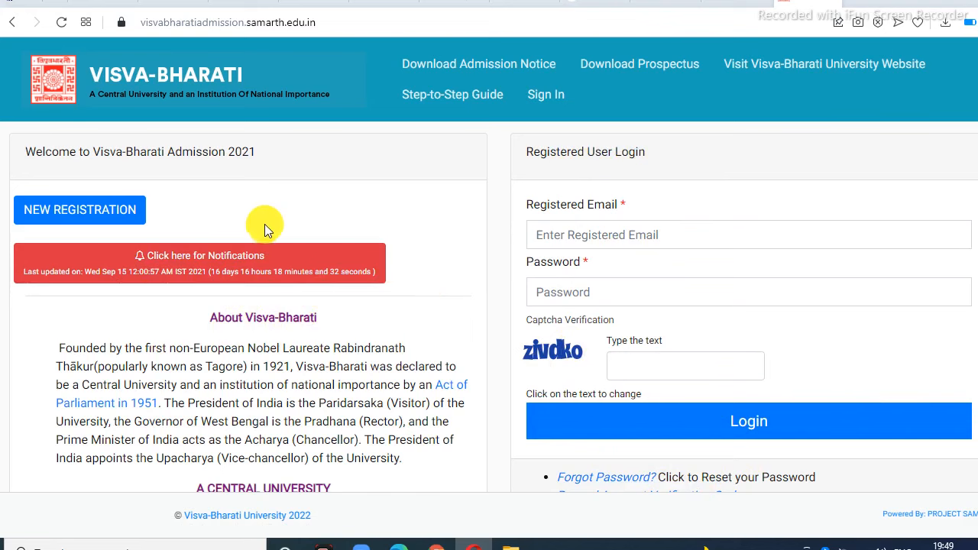
click(103, 217)
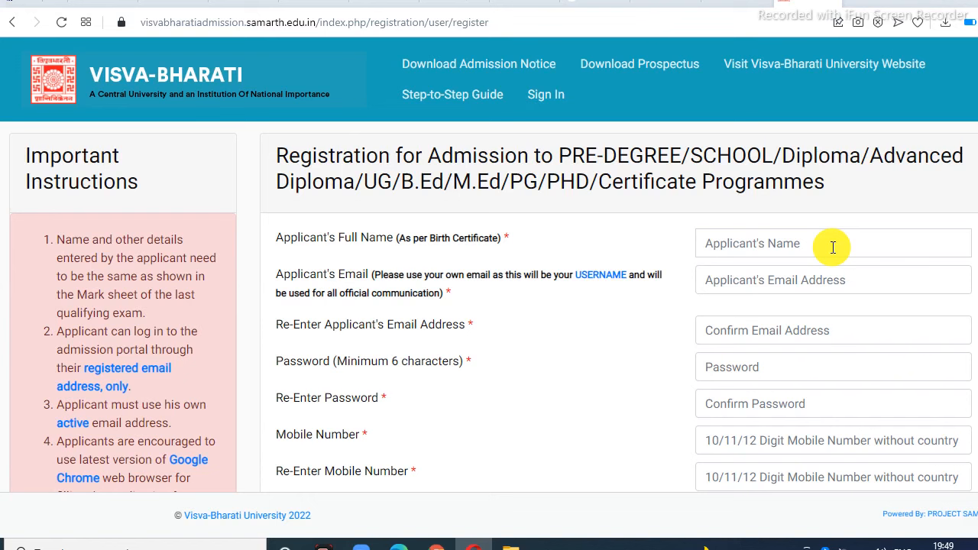
Step: Fill the applicant's name, email and confirmation email from saved autofill entries
click(775, 527)
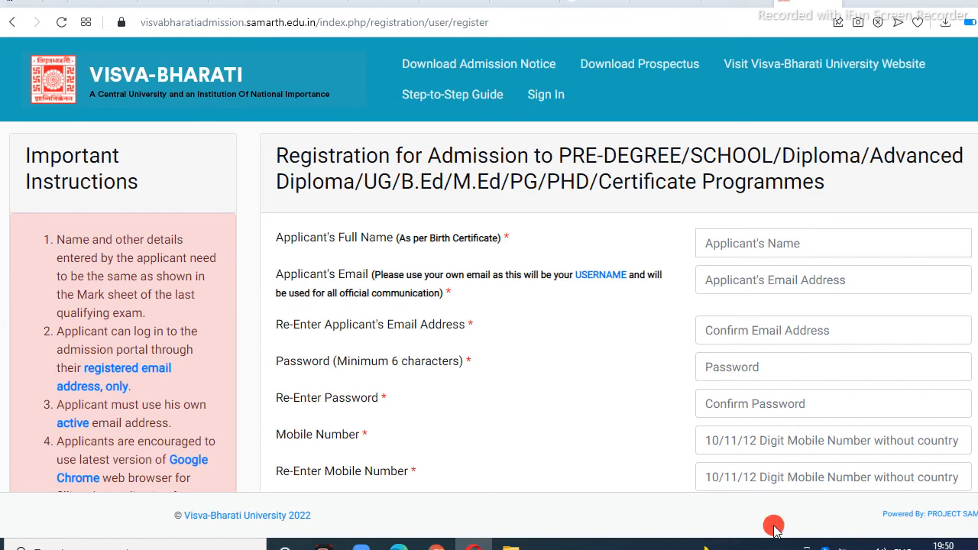
click(776, 243)
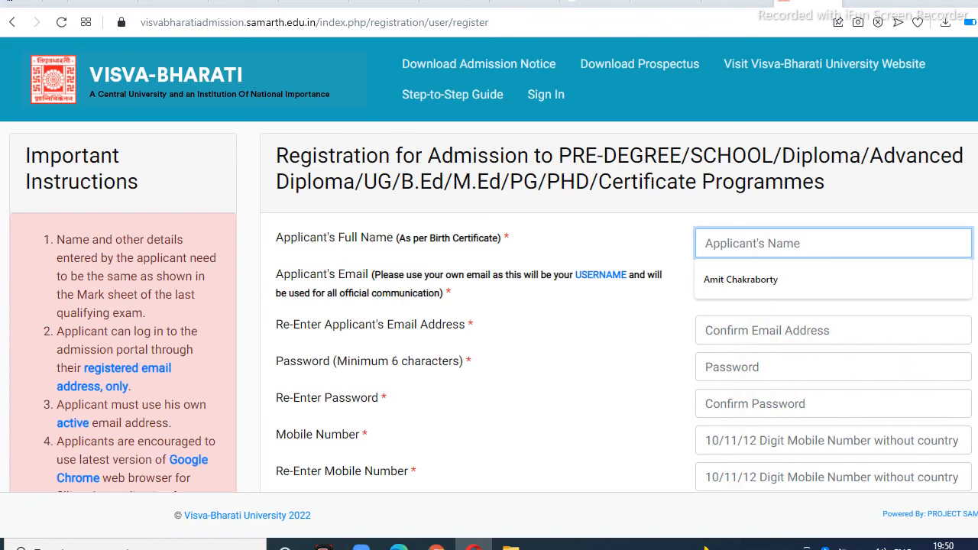
click(739, 286)
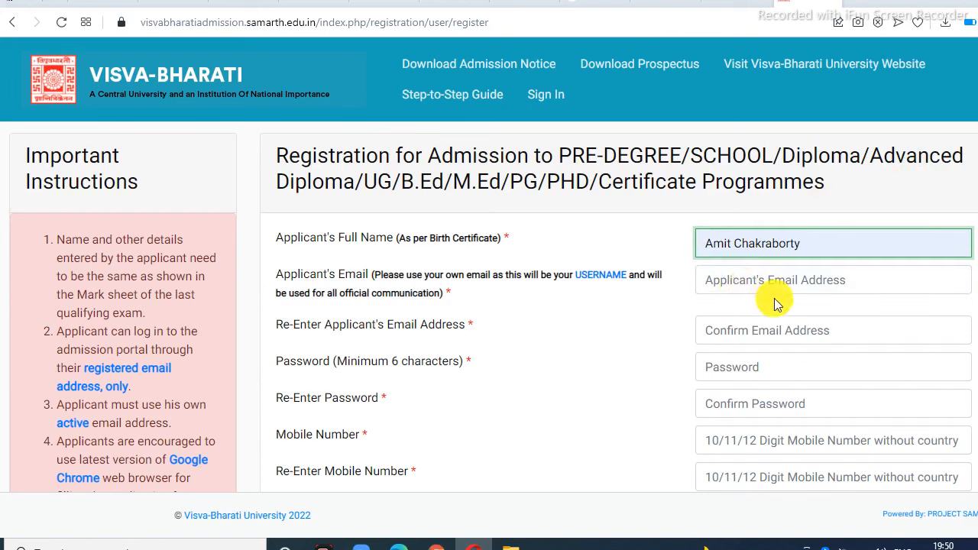
click(774, 291)
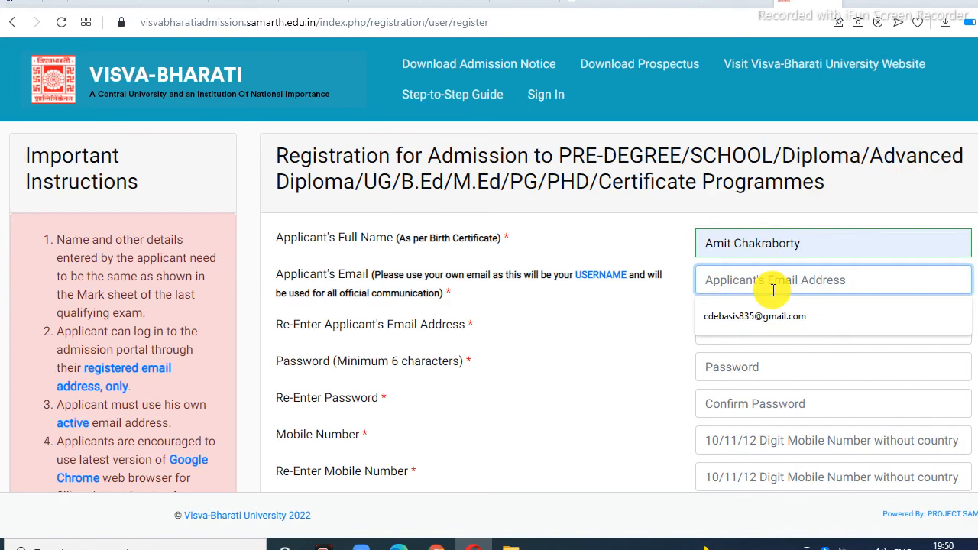
click(768, 315)
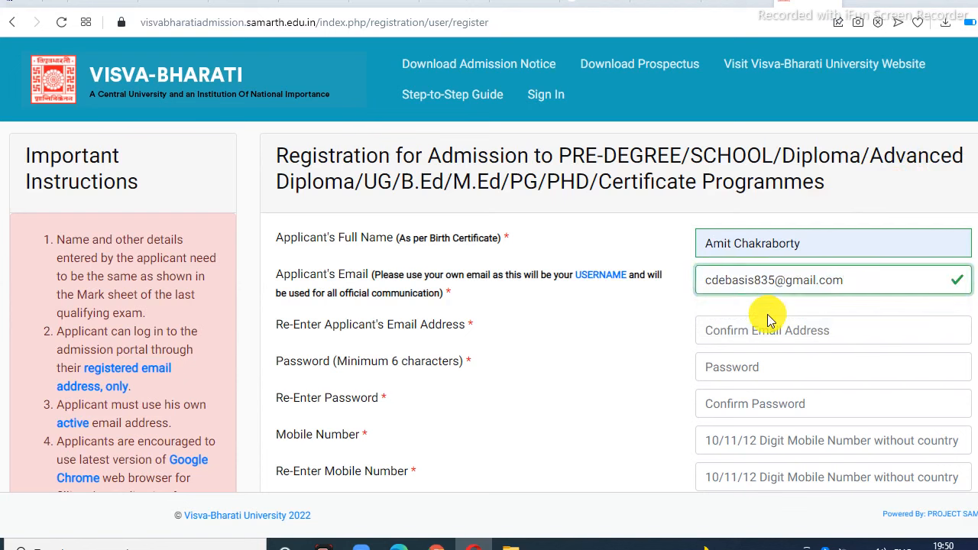
click(807, 335)
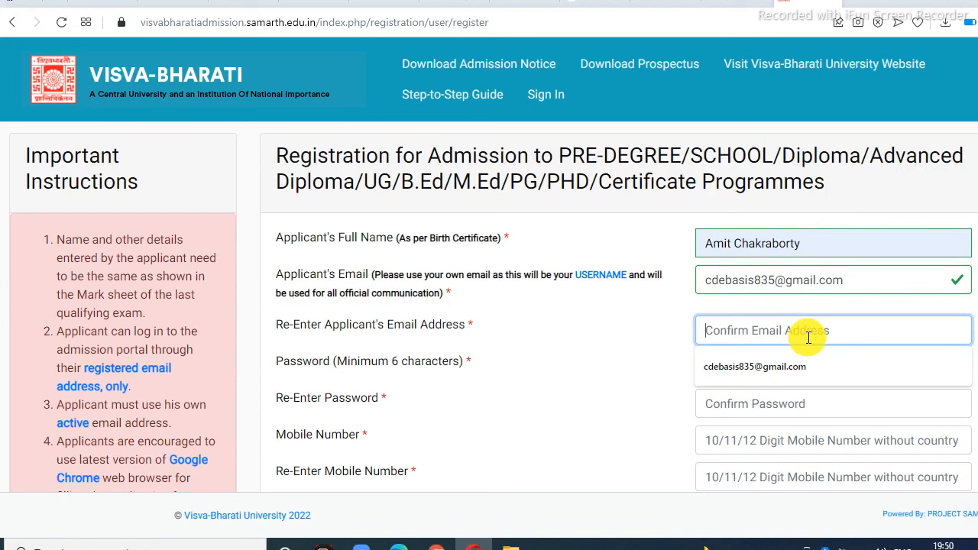
click(791, 374)
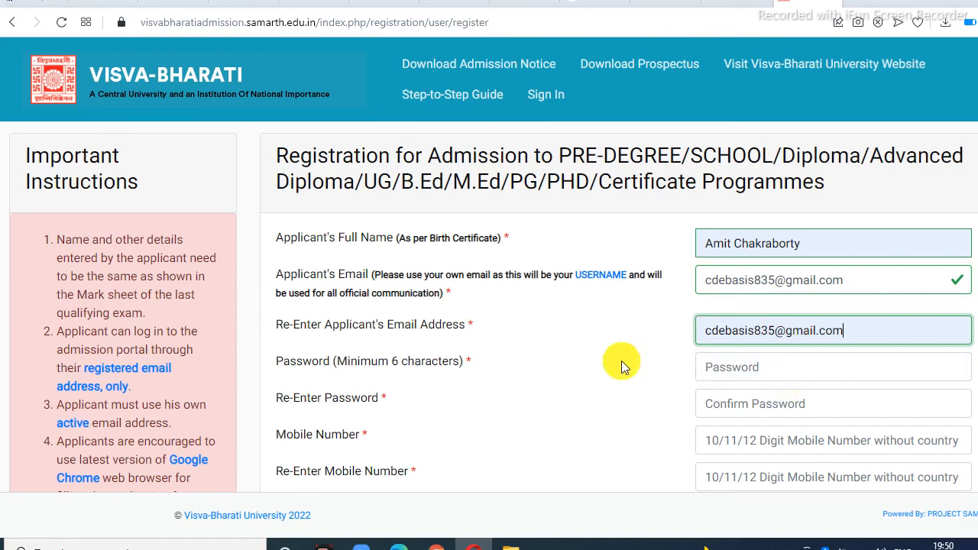
Step: Enter an account password and move on to the Re-Enter Password field
click(712, 373)
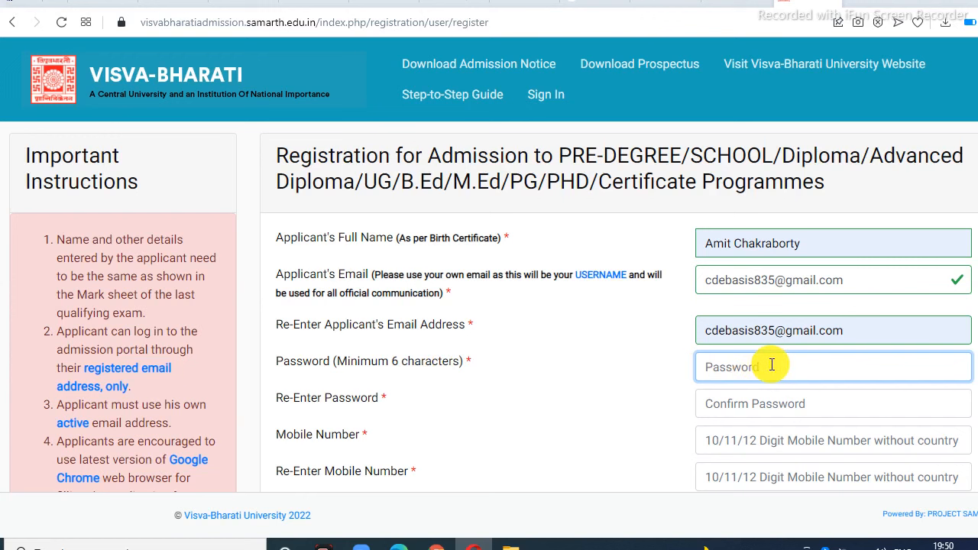
text(a)
click(726, 402)
scroll(825, 395, down, 1)
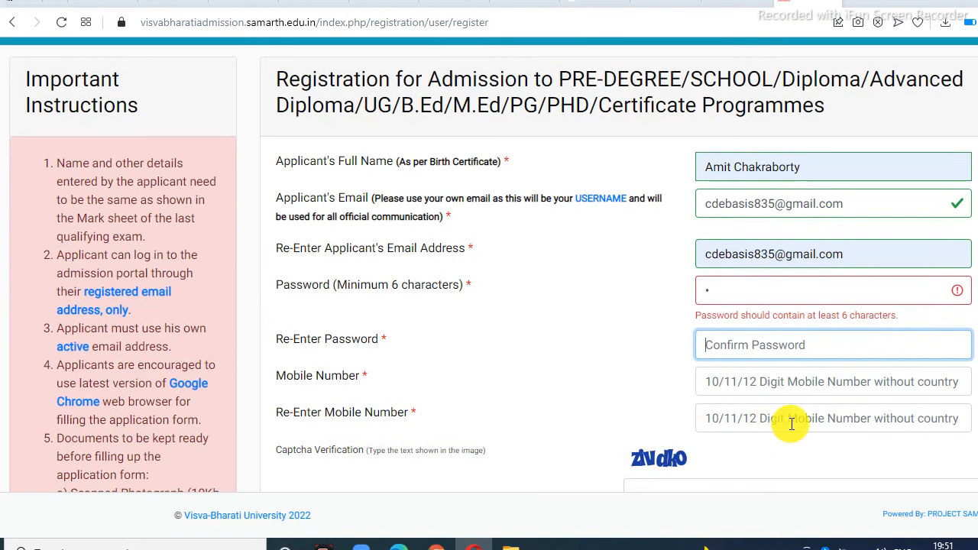
scroll(788, 425, down, 1)
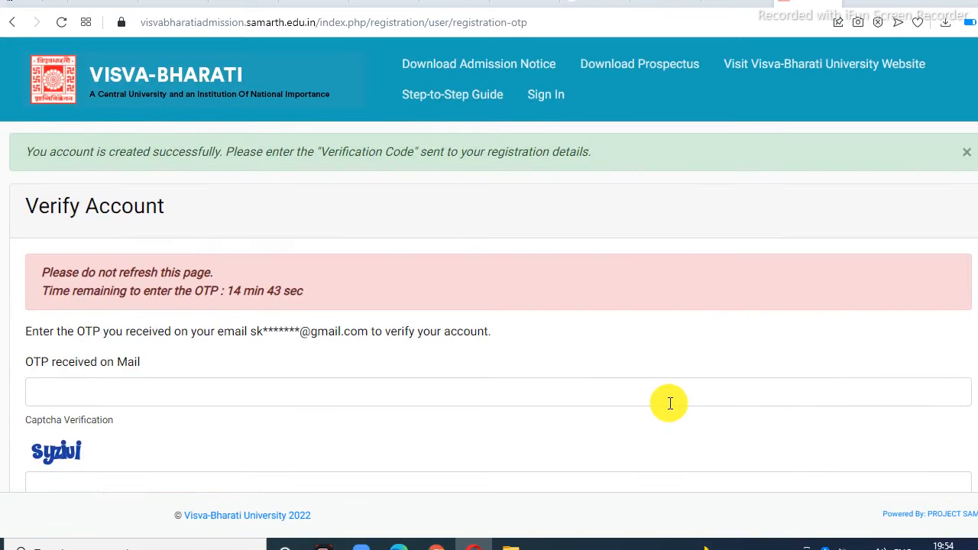
Step: Enter the emailed OTP and the captcha text, then submit the OTP for verification
scroll(654, 384, down, 1)
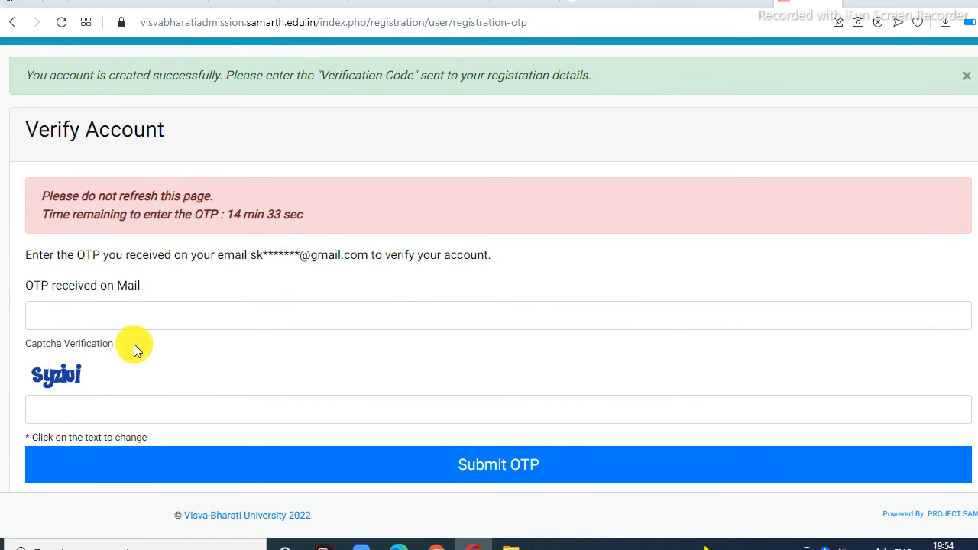
click(61, 306)
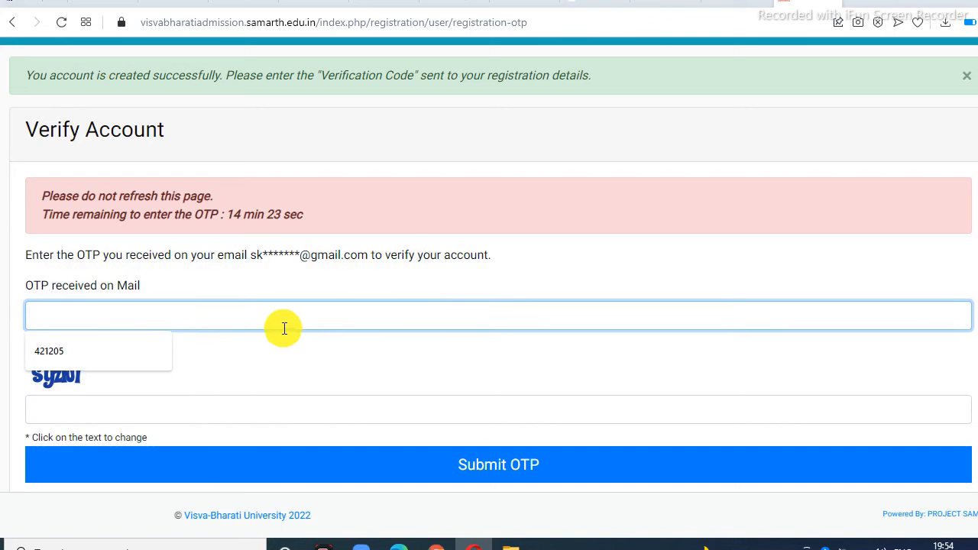
scroll(358, 334, down, 1)
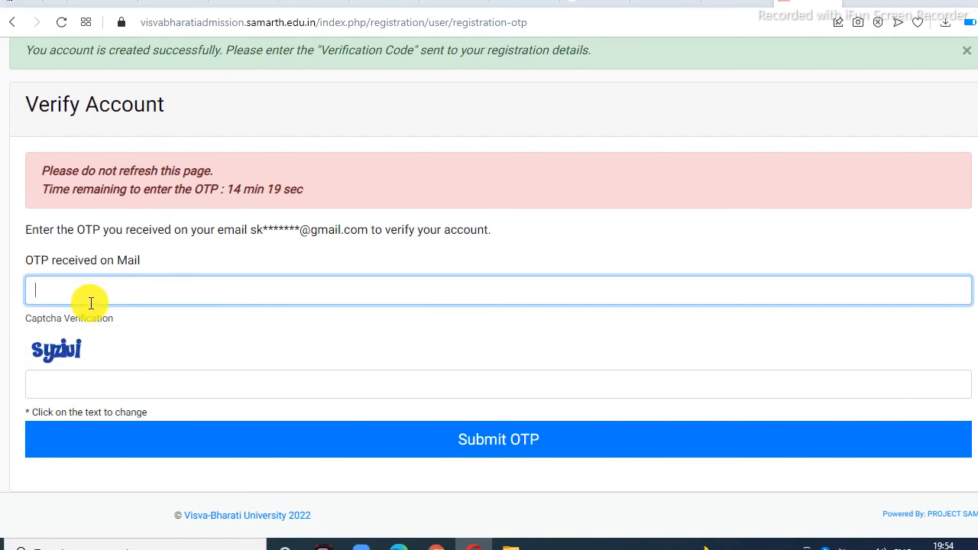
click(76, 379)
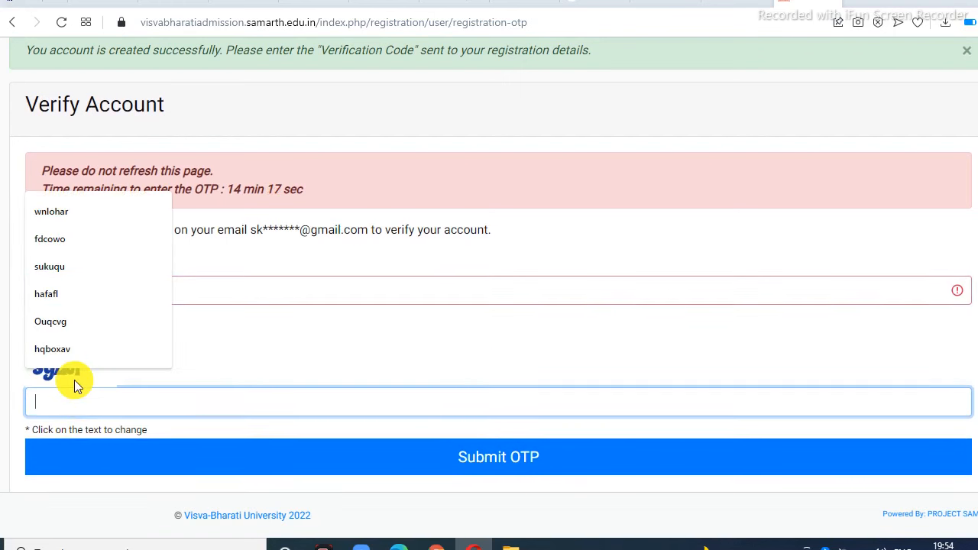
click(264, 297)
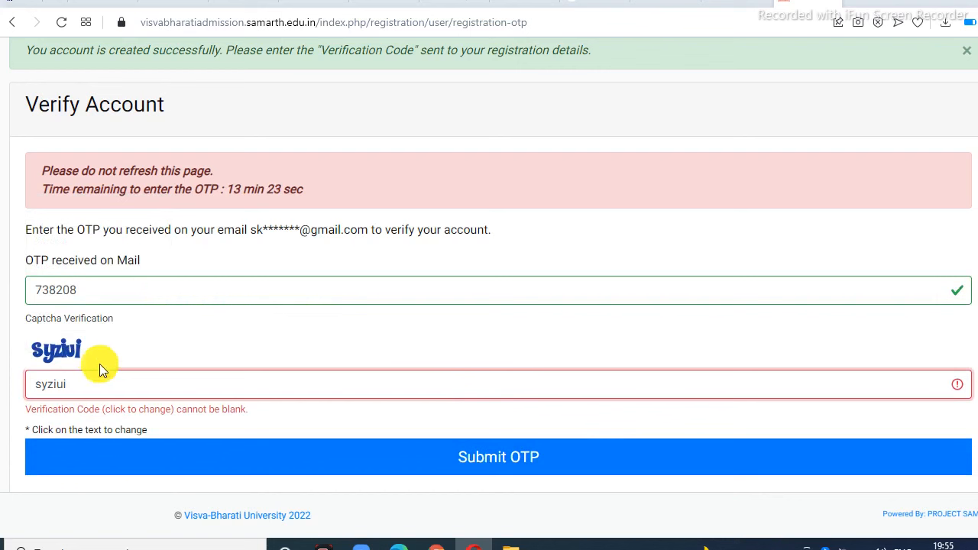
click(517, 465)
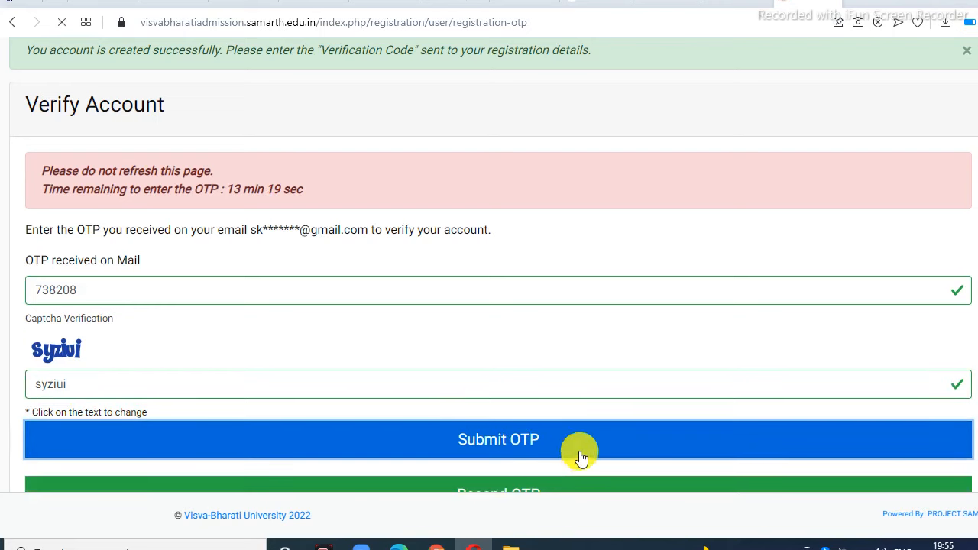
scroll(581, 456, down, 1)
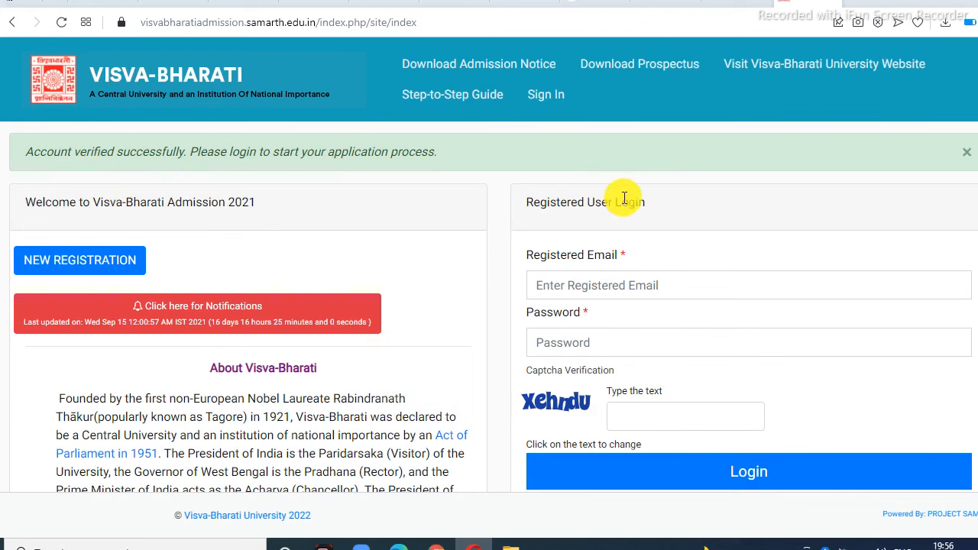
Step: Sign in under Registered User Login with the registered email, password and captcha
scroll(642, 200, down, 1)
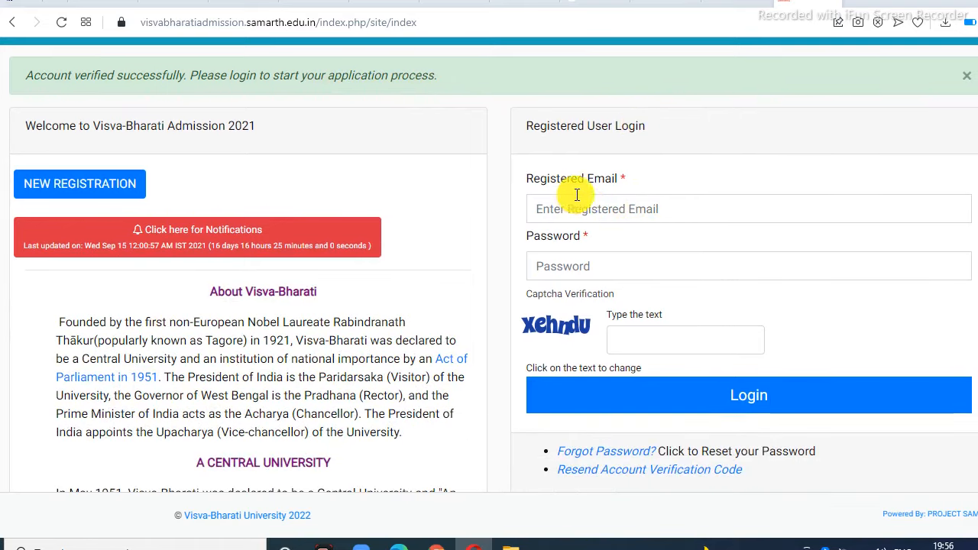
scroll(589, 192, up, 1)
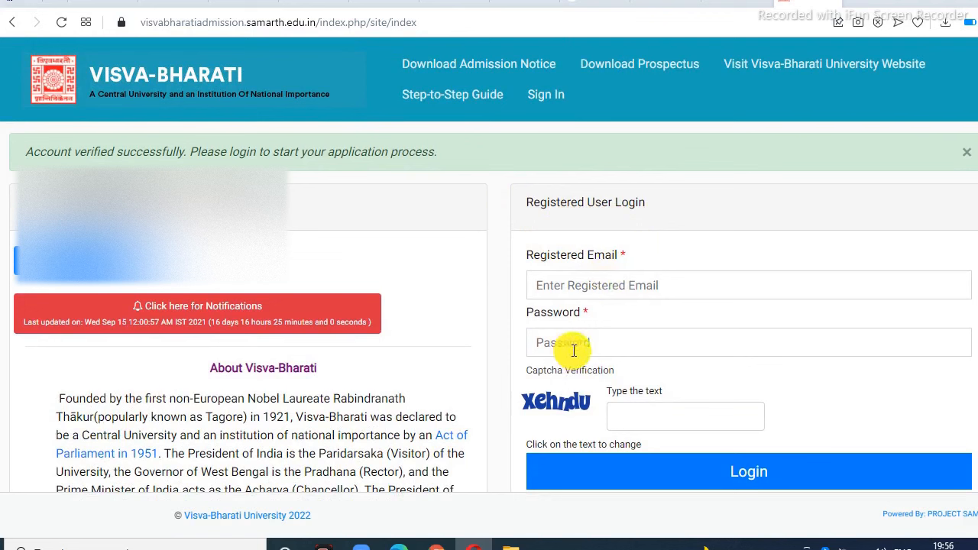
scroll(574, 351, down, 1)
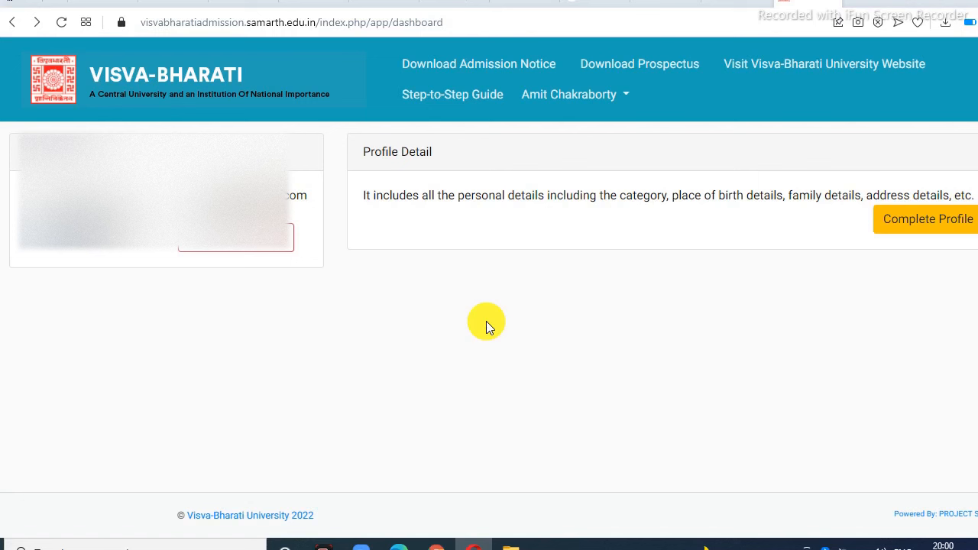
Step: Open the Personal Details form with Complete Profile
click(931, 237)
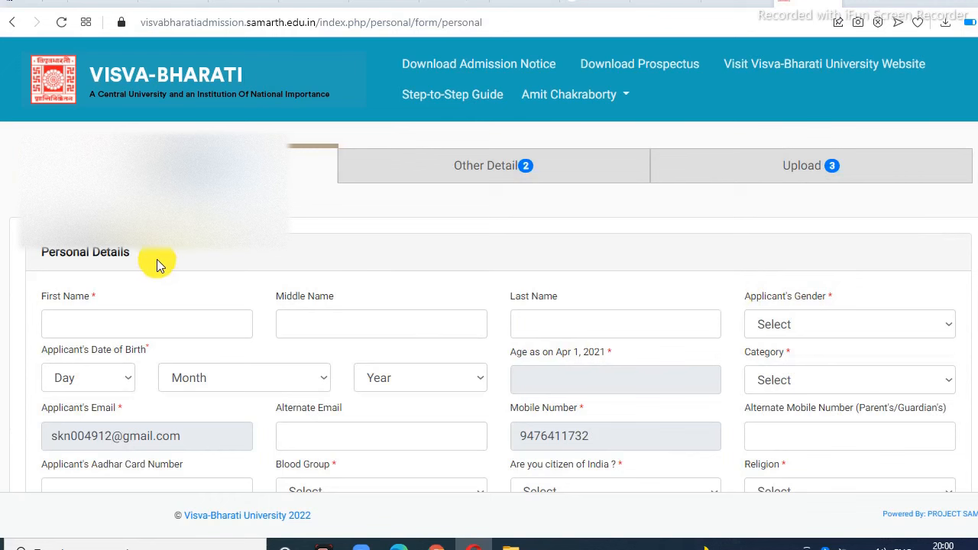
Step: Fill the applicant's first and last name from saved suggestions and set gender to Male
scroll(181, 253, down, 1)
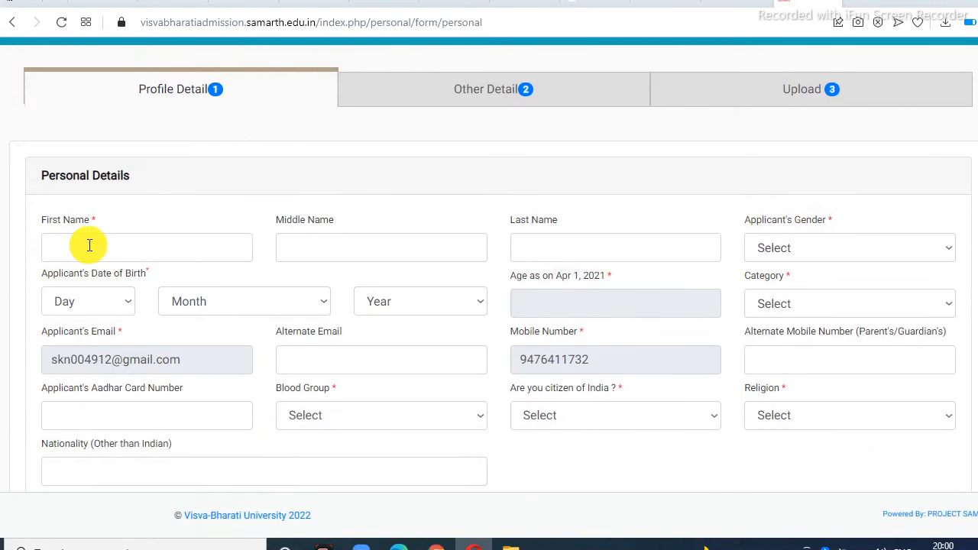
click(72, 246)
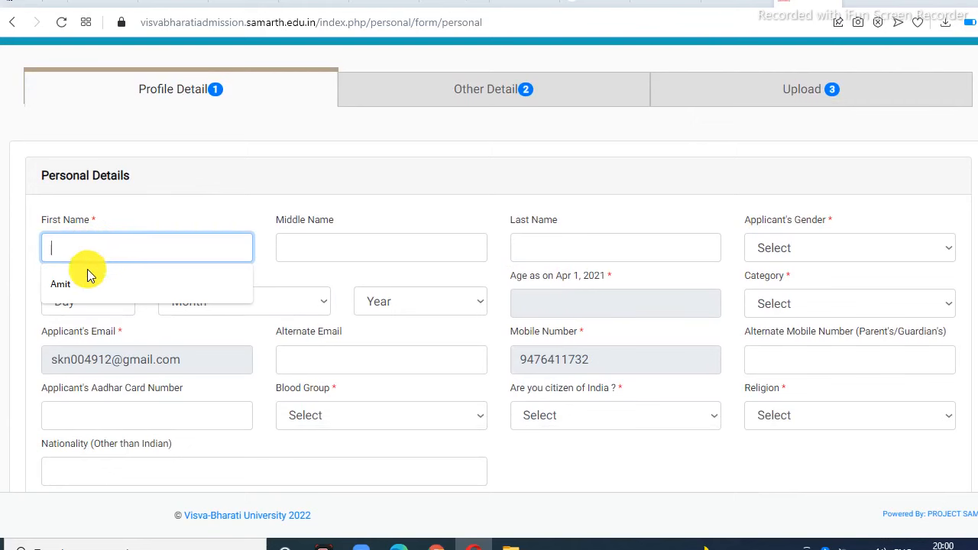
click(65, 284)
click(314, 249)
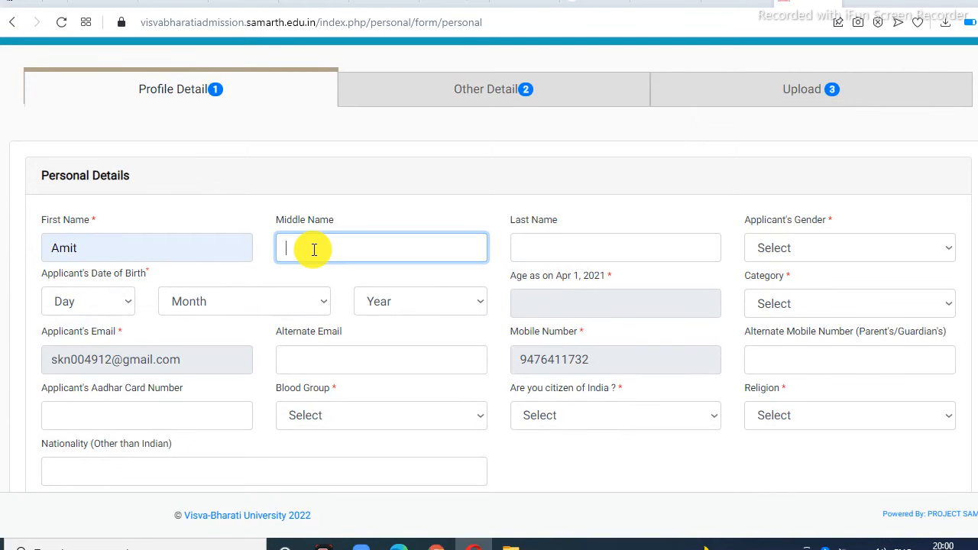
scroll(323, 247, down, 1)
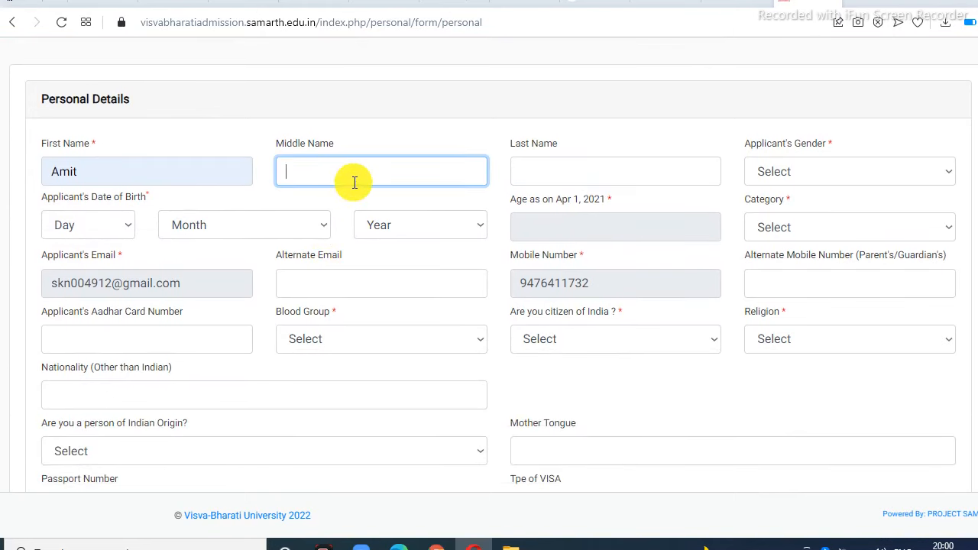
click(541, 176)
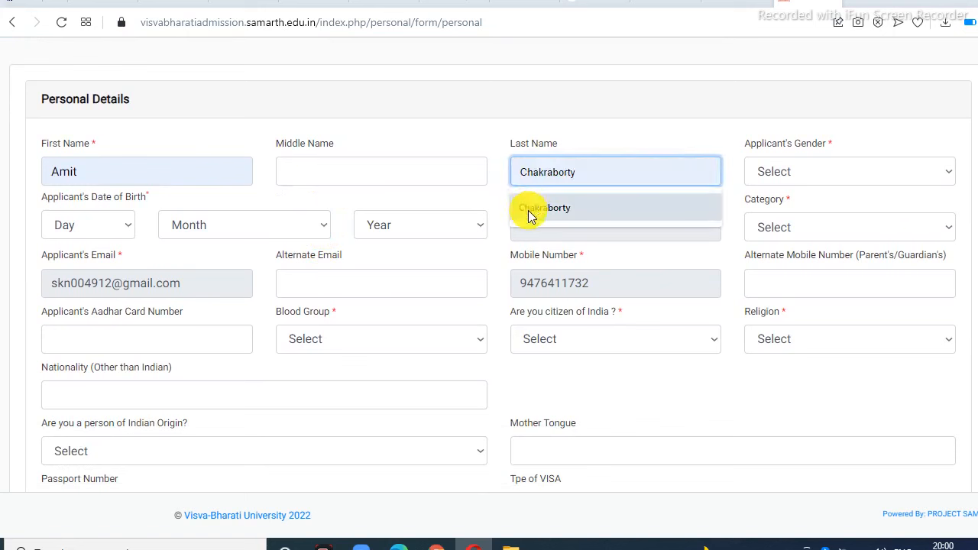
click(528, 210)
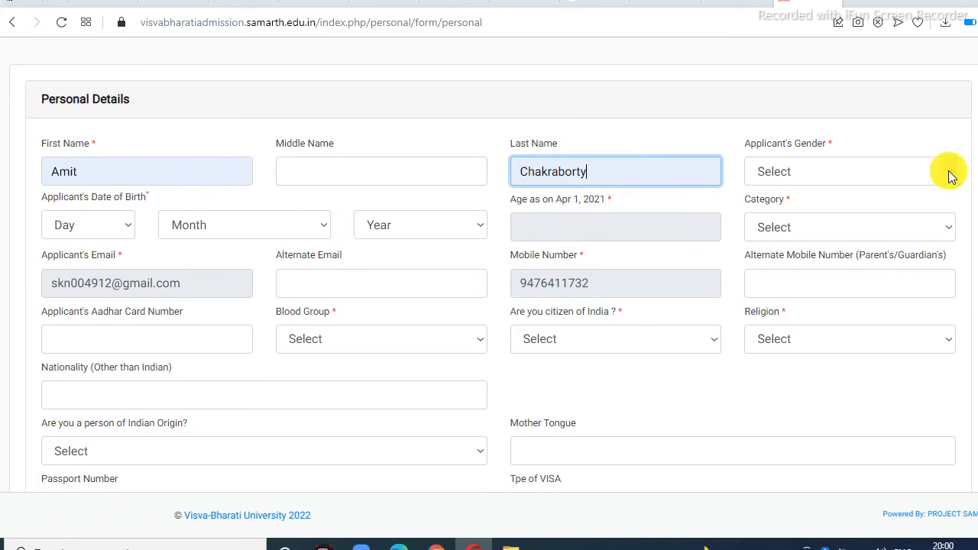
click(951, 176)
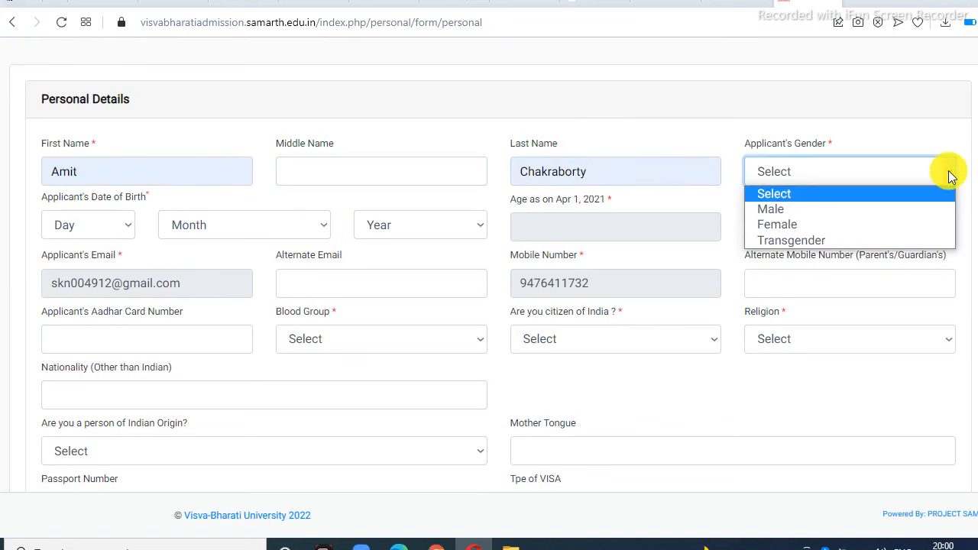
click(797, 207)
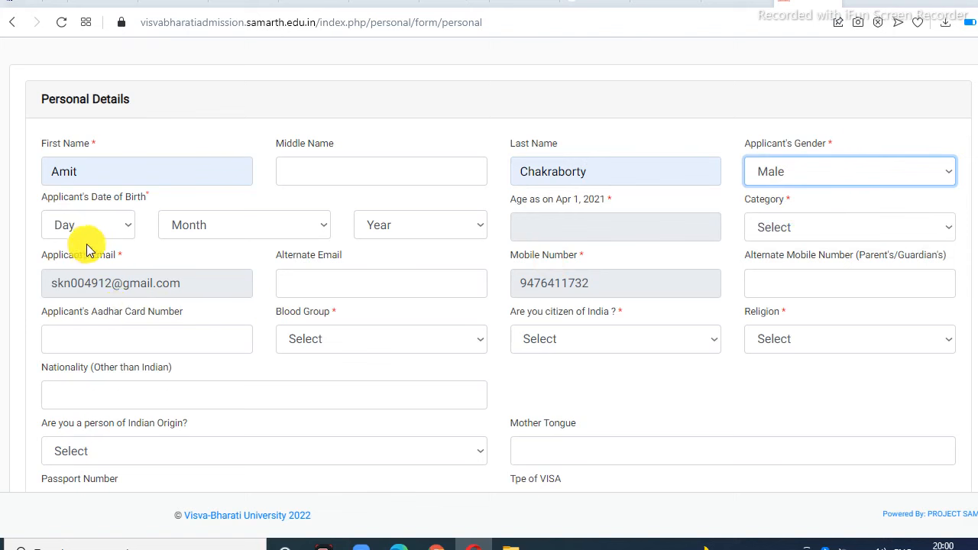
Step: Set the date of birth to 8 January 2017
click(127, 231)
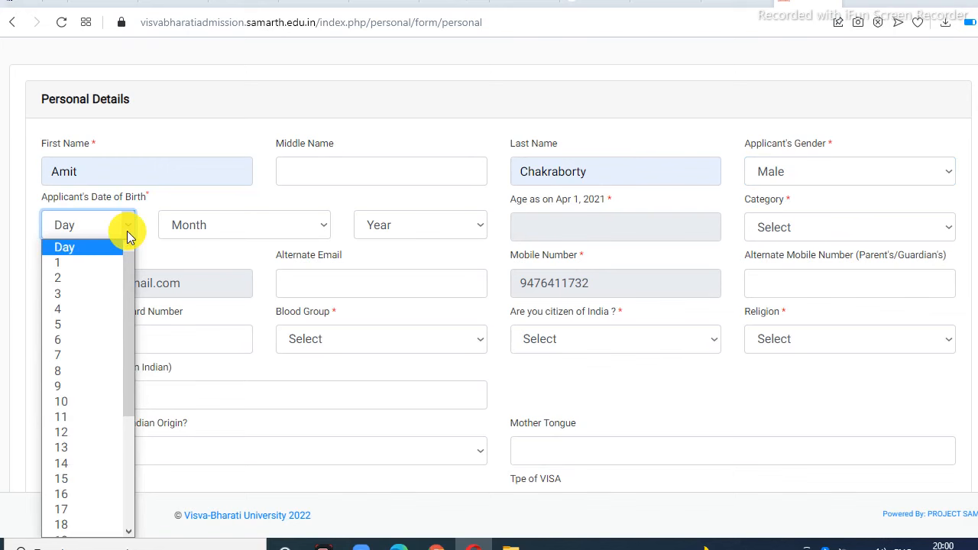
click(328, 225)
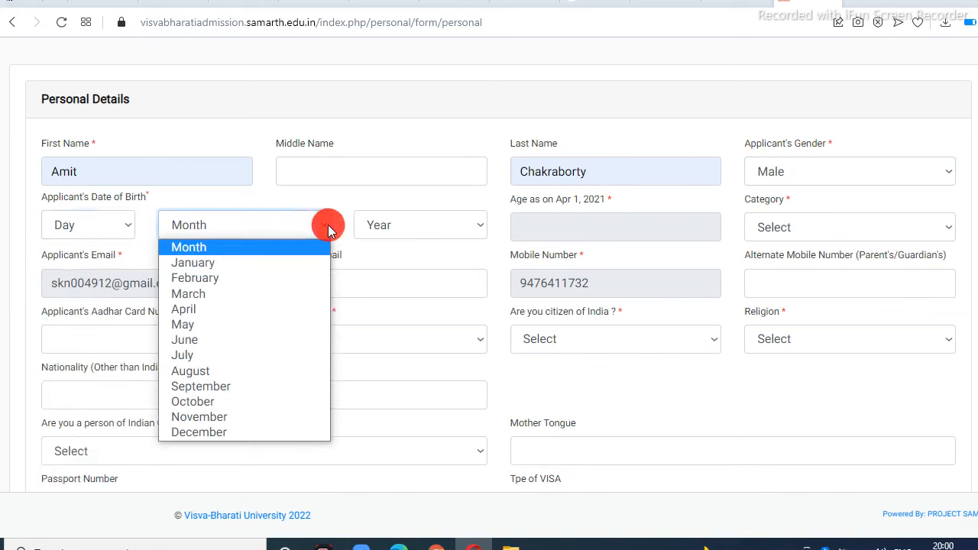
click(473, 229)
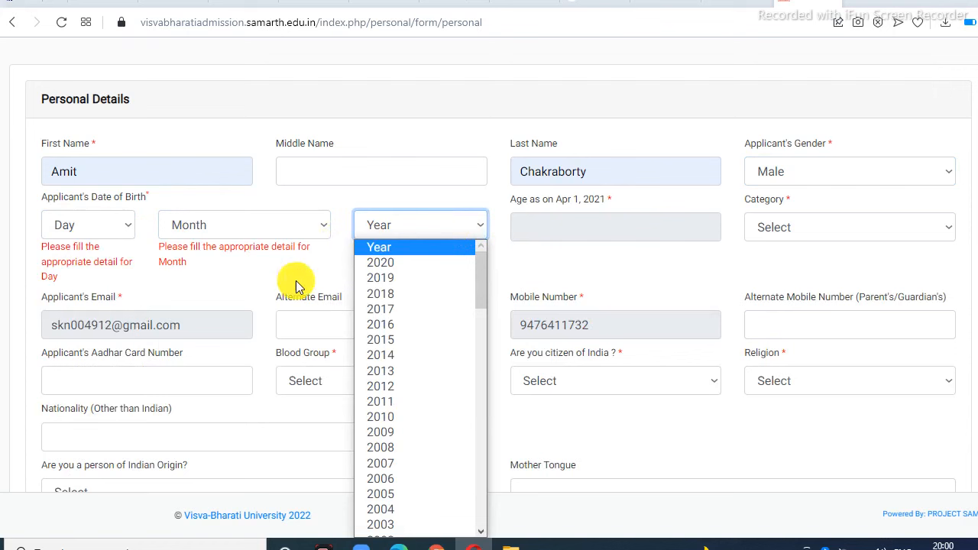
click(494, 202)
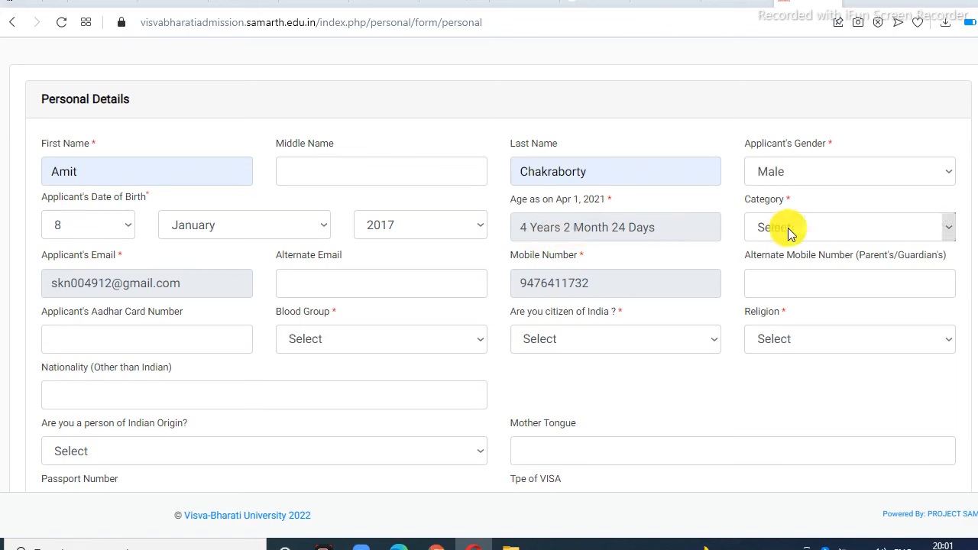
click(944, 228)
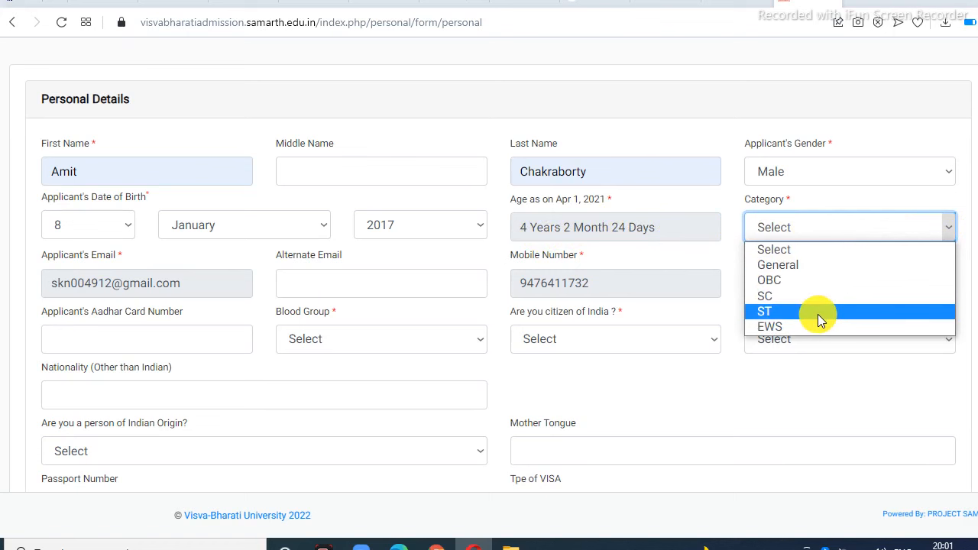
Step: Choose category General, blood group O+, Indian citizenship Yes and religion Hinduism
click(798, 264)
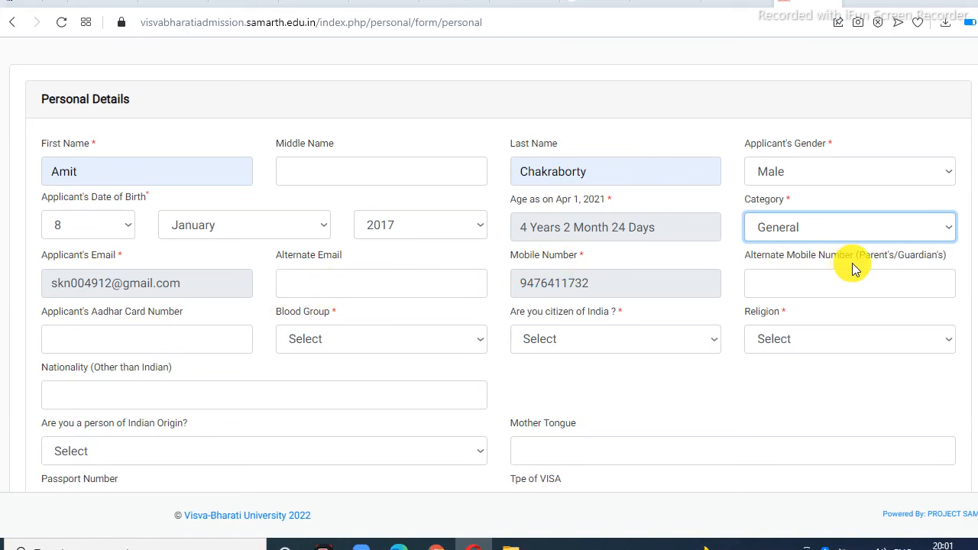
scroll(852, 263, down, 1)
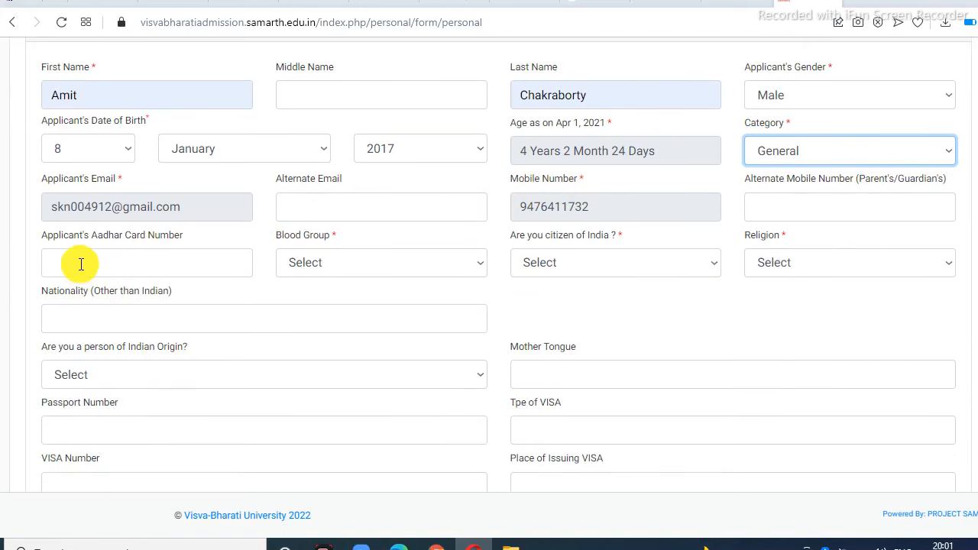
click(484, 269)
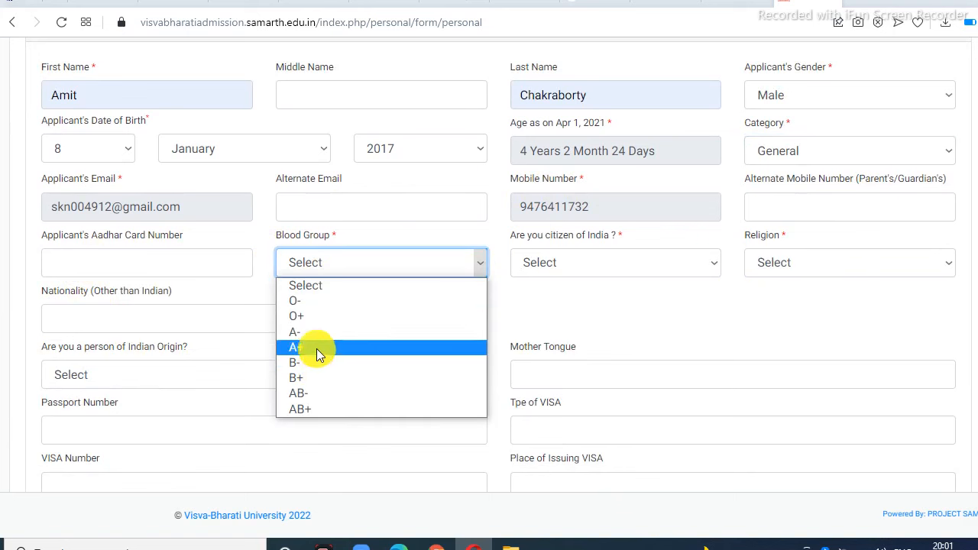
click(306, 315)
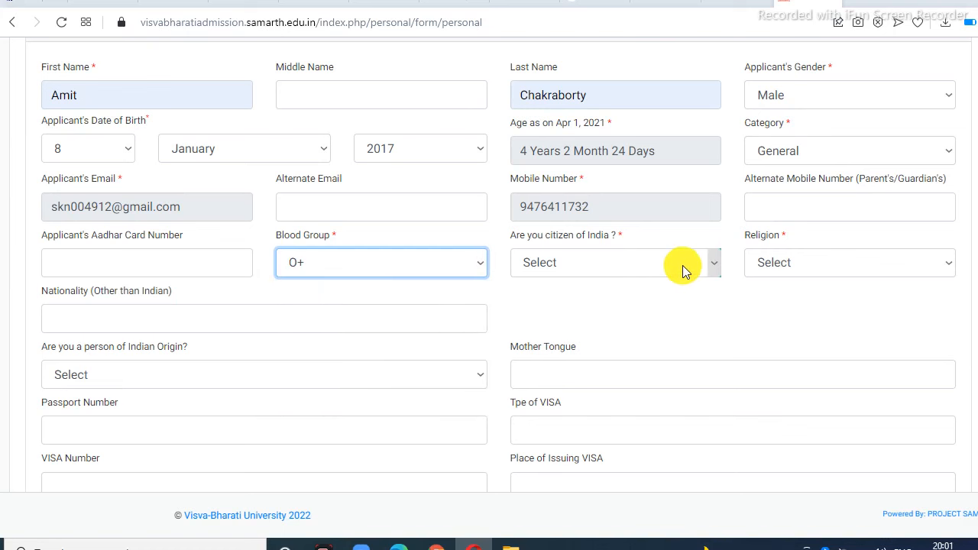
click(703, 265)
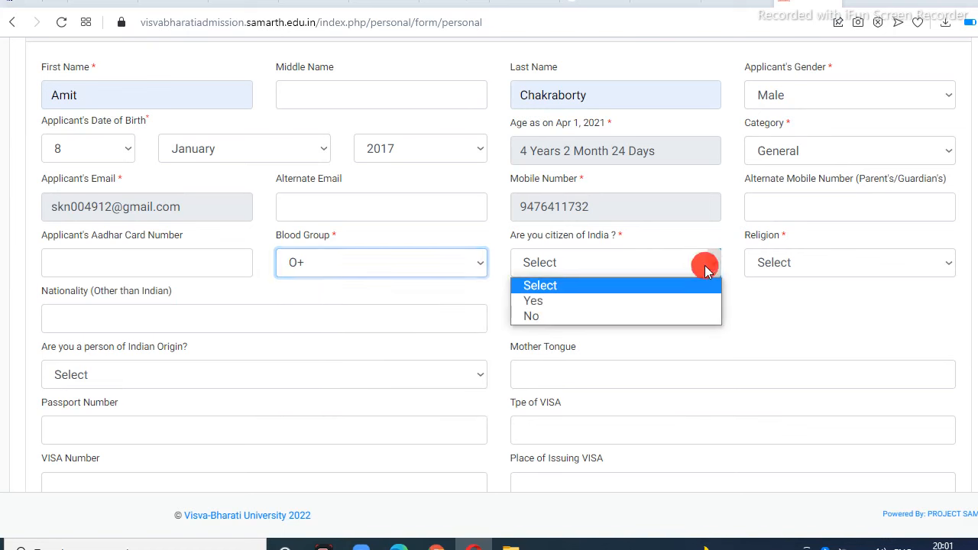
click(574, 302)
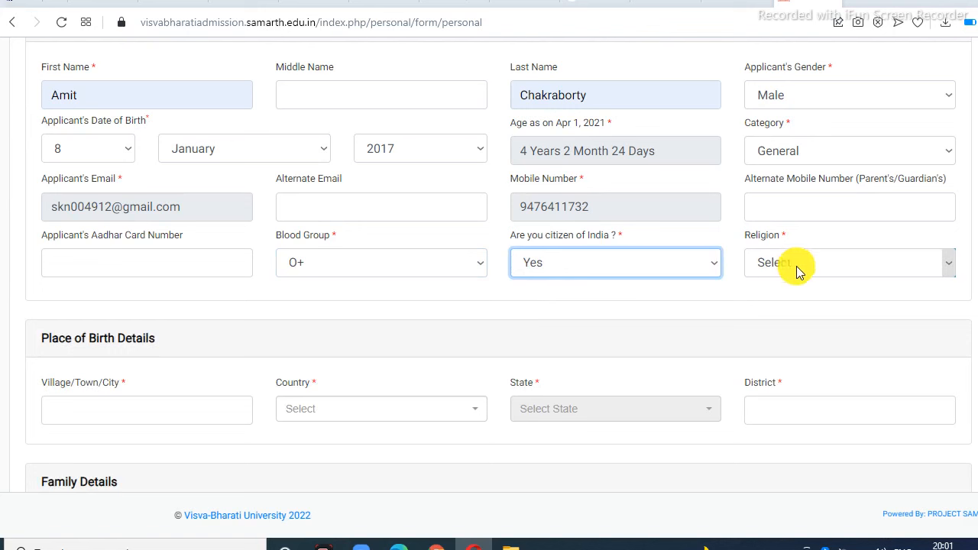
click(931, 262)
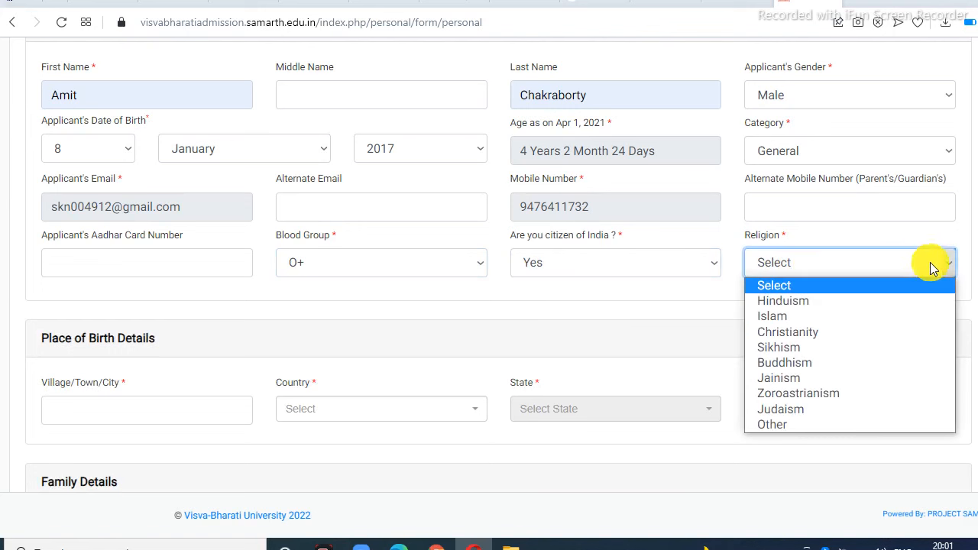
click(802, 304)
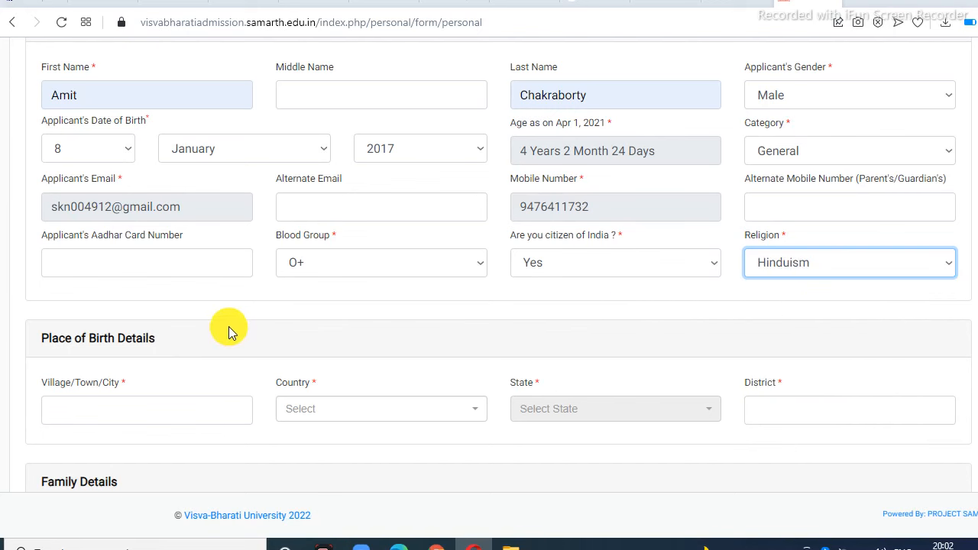
scroll(214, 331, down, 1)
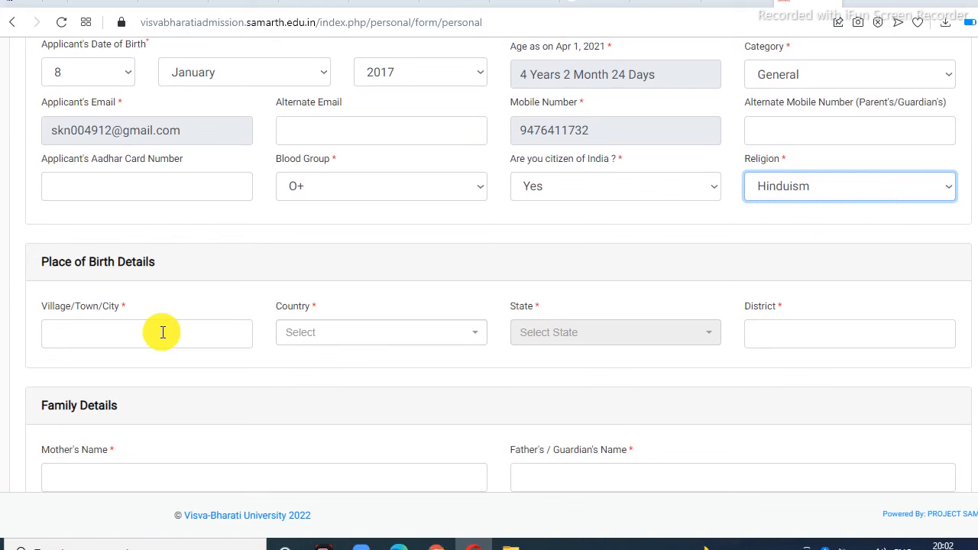
Step: Set the birth town to Bolpur and the birth country to India
scroll(163, 332, down, 1)
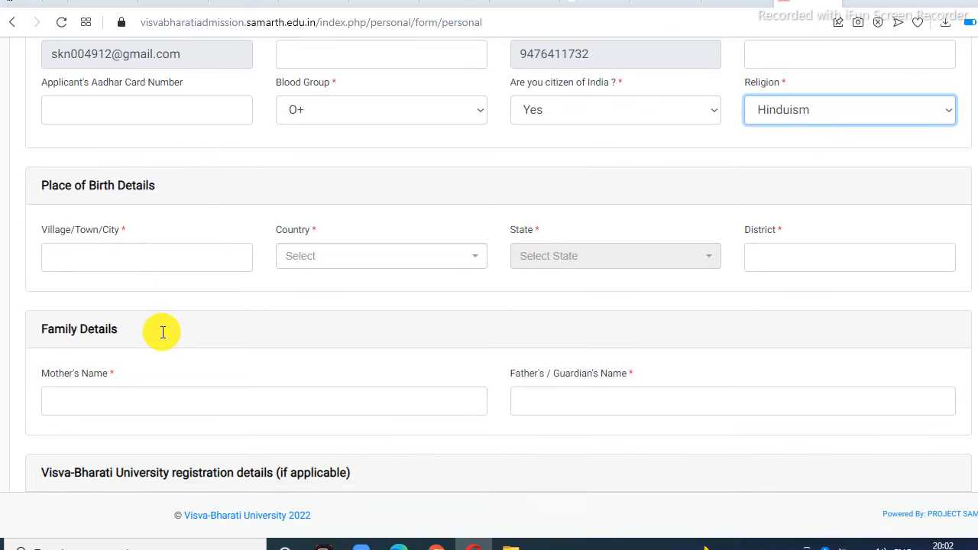
click(112, 261)
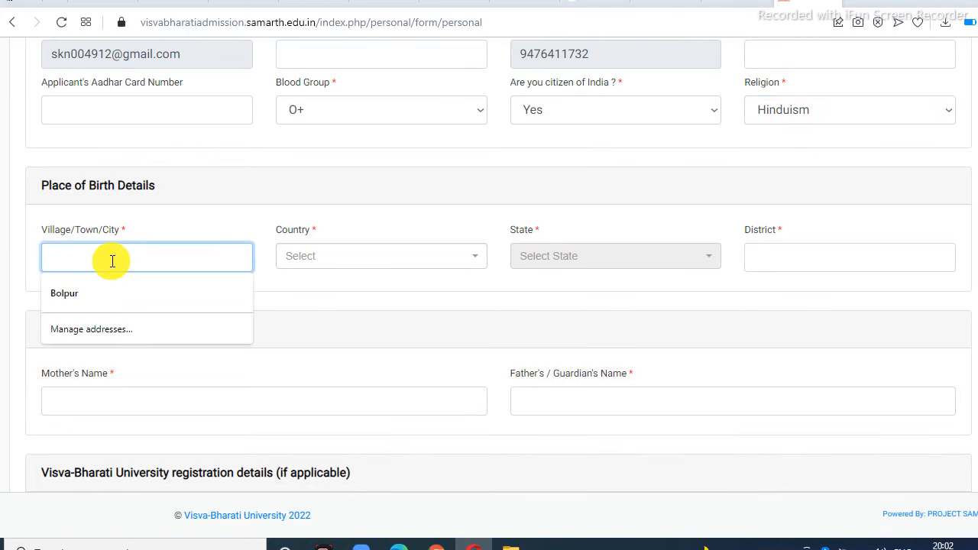
click(56, 297)
click(336, 263)
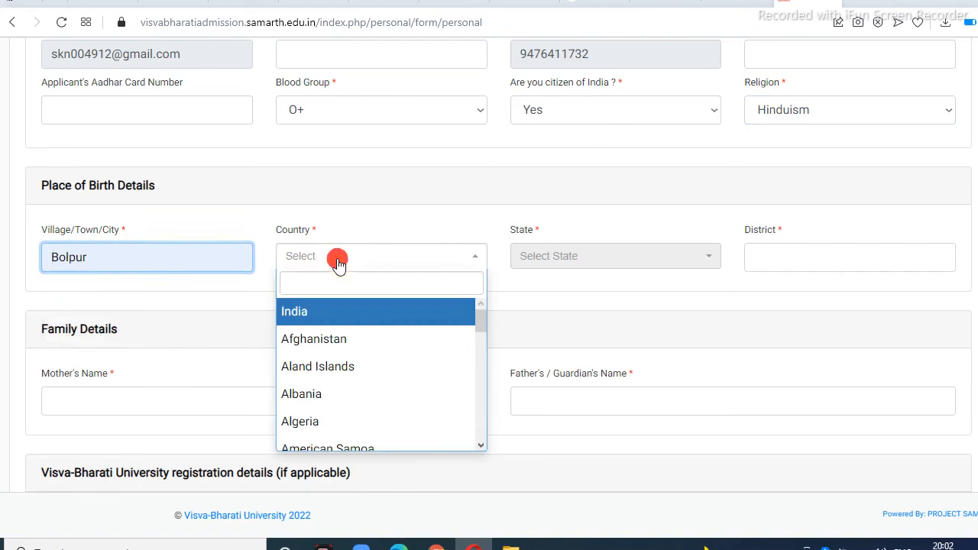
click(333, 314)
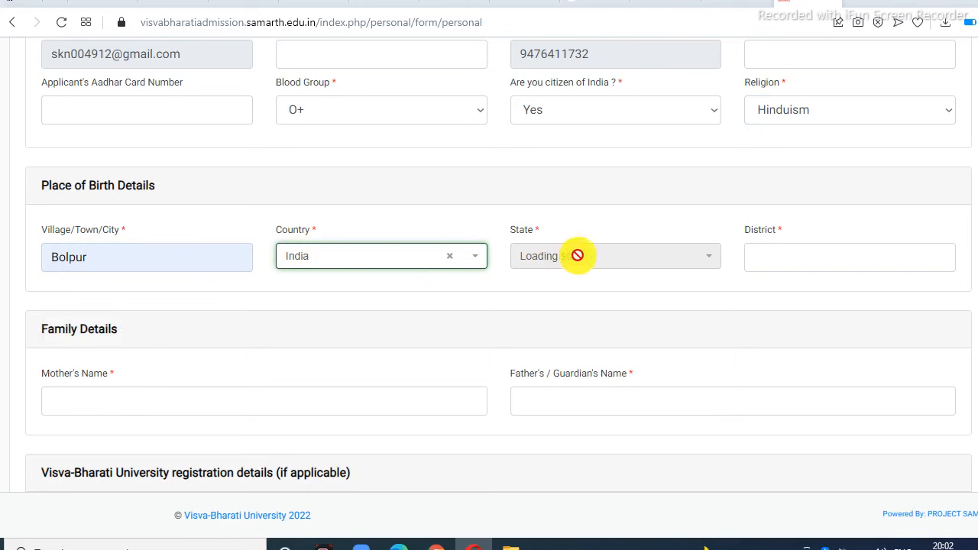
Step: Set the birth state to West Bengal and the district to Paschim Burdwan
click(708, 262)
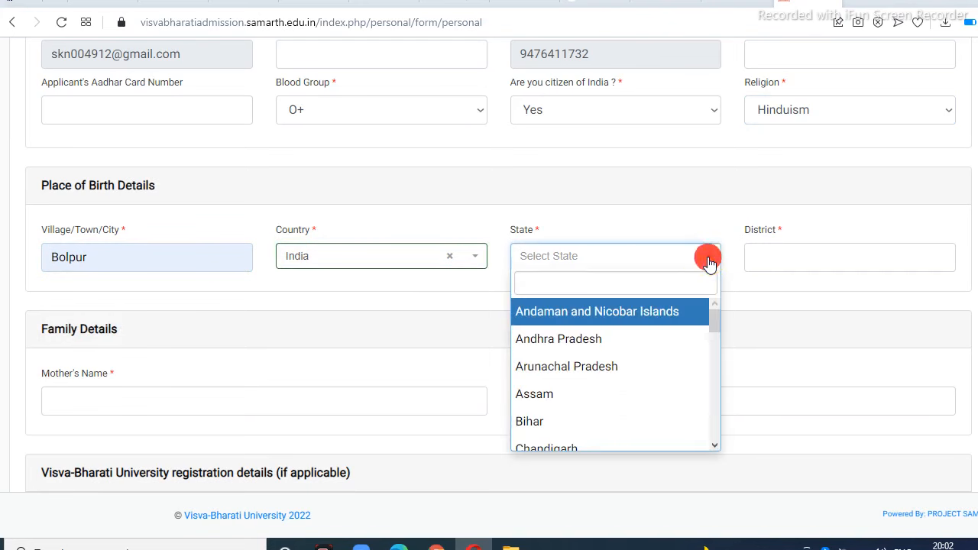
scroll(616, 271, down, 4)
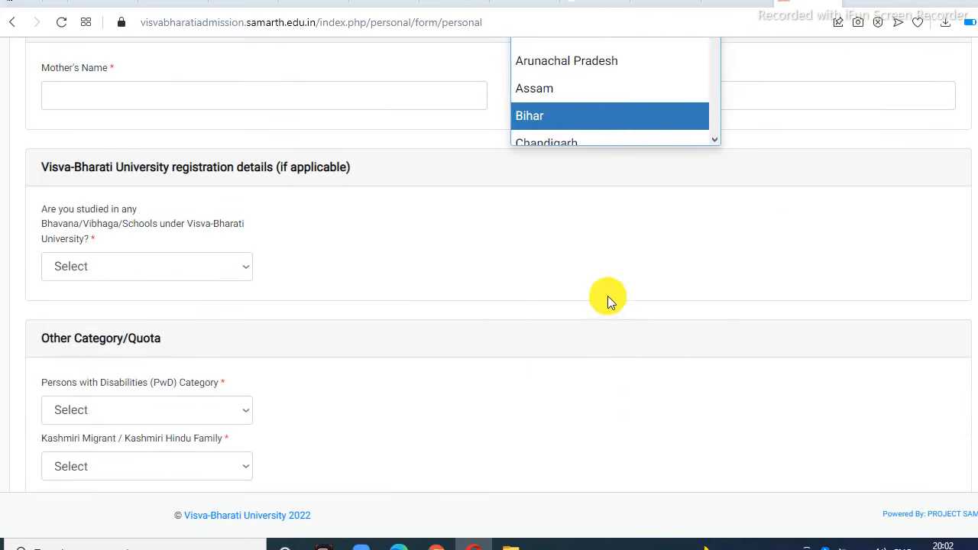
scroll(607, 176, up, 1)
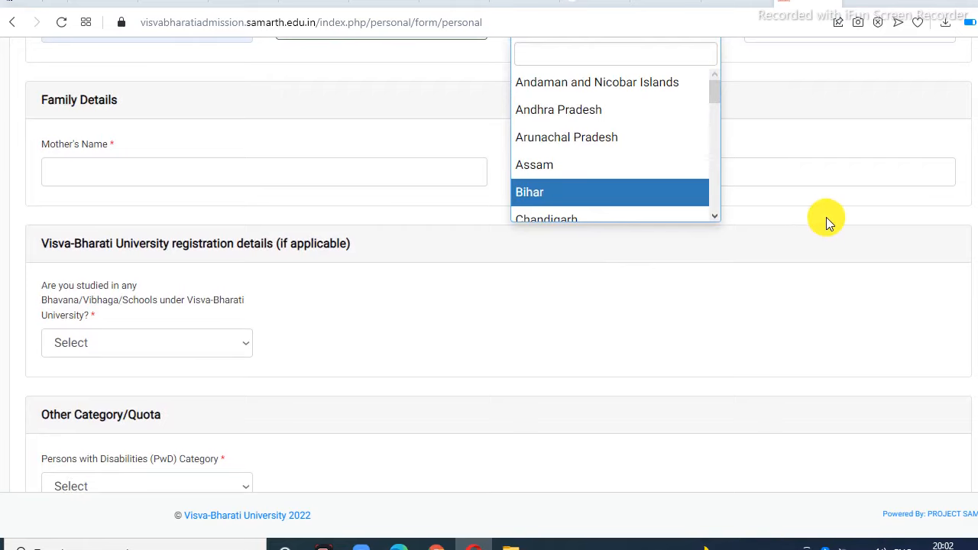
scroll(826, 217, up, 3)
scroll(646, 348, down, 10)
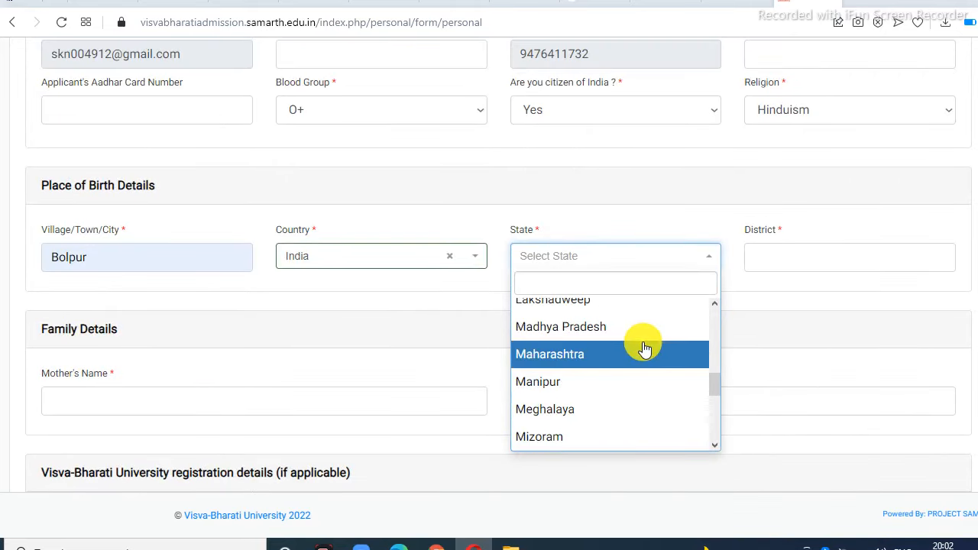
click(594, 409)
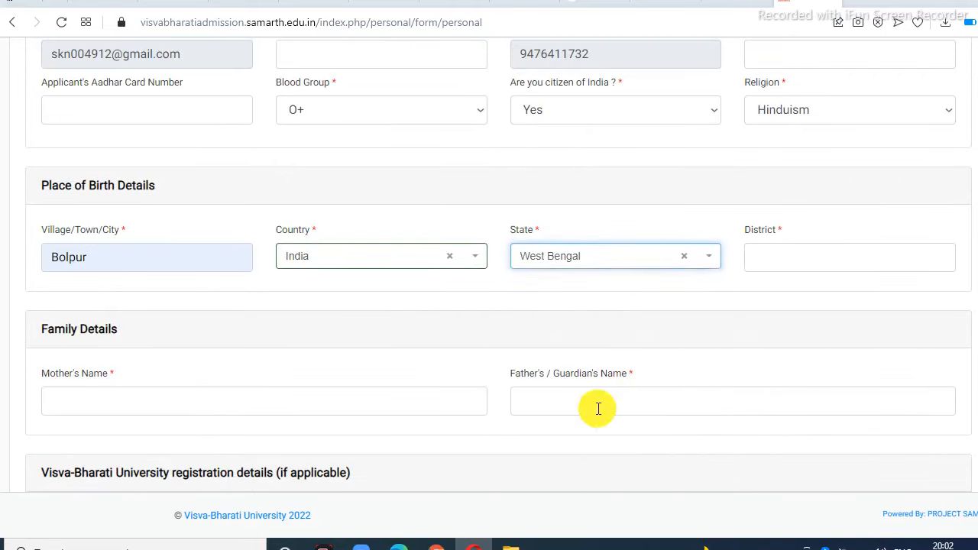
click(774, 254)
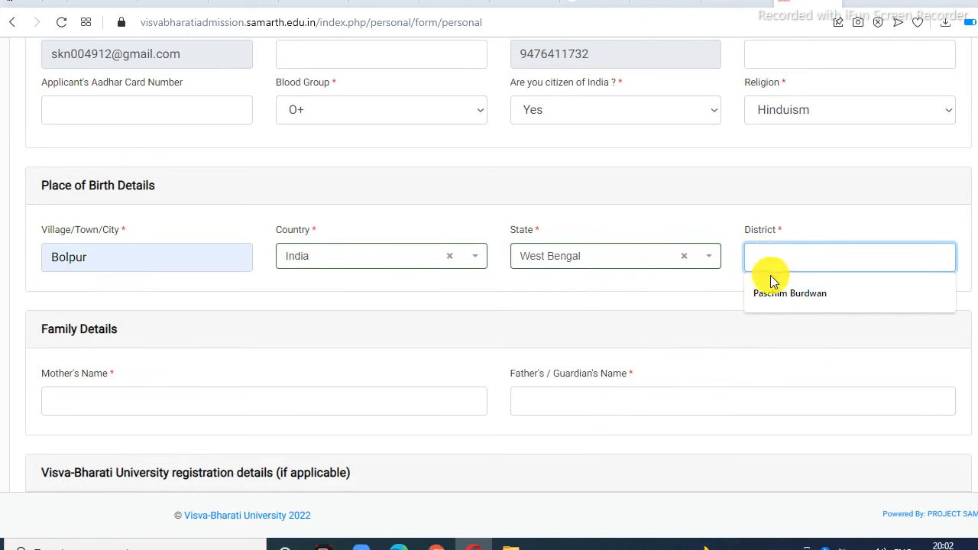
click(769, 287)
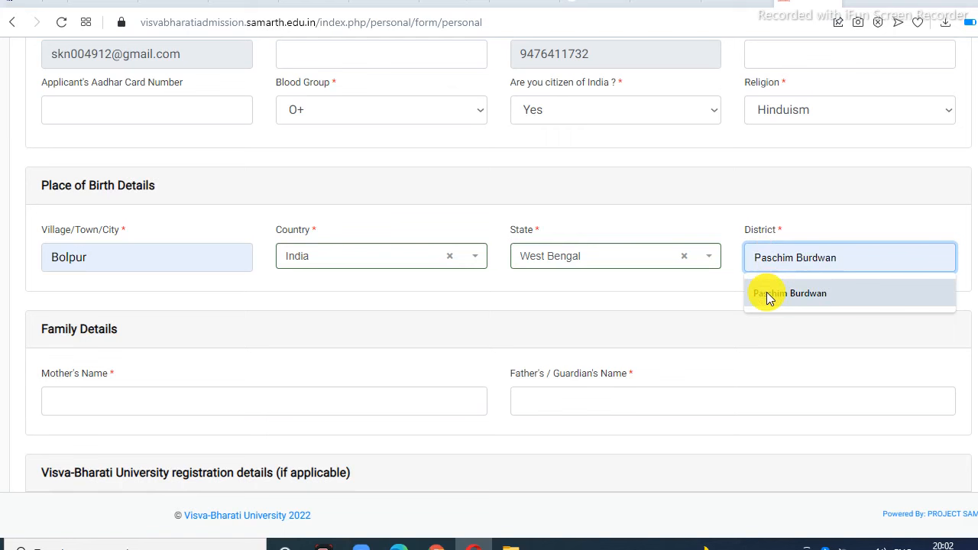
click(766, 293)
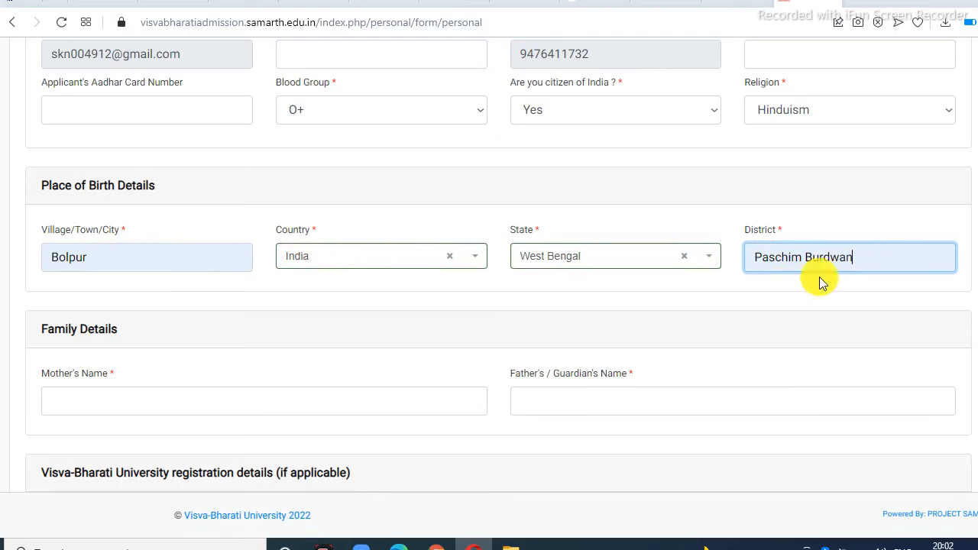
scroll(446, 307, down, 2)
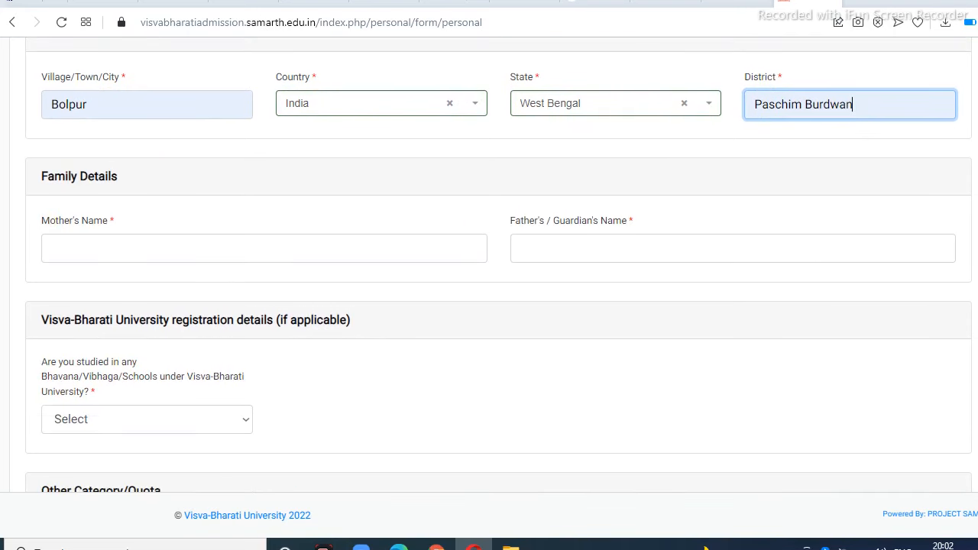
Step: Enter the mother's and father's/guardian's names in Family Details from the autofill suggestions
scroll(92, 208, down, 1)
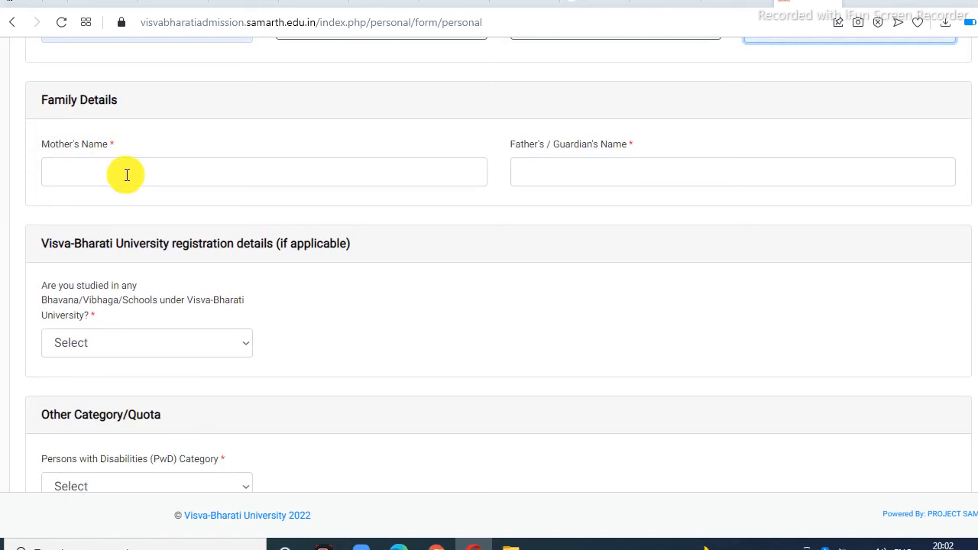
click(127, 175)
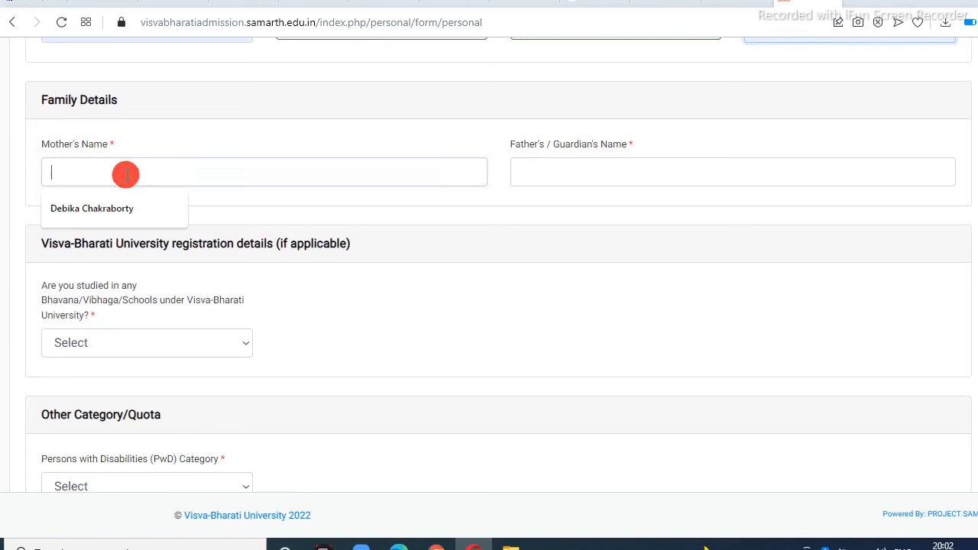
click(113, 214)
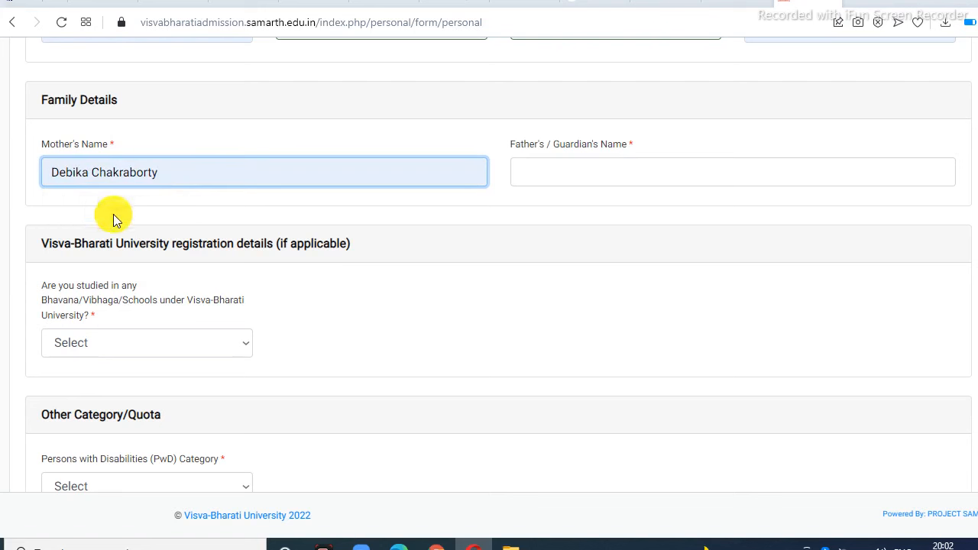
click(605, 169)
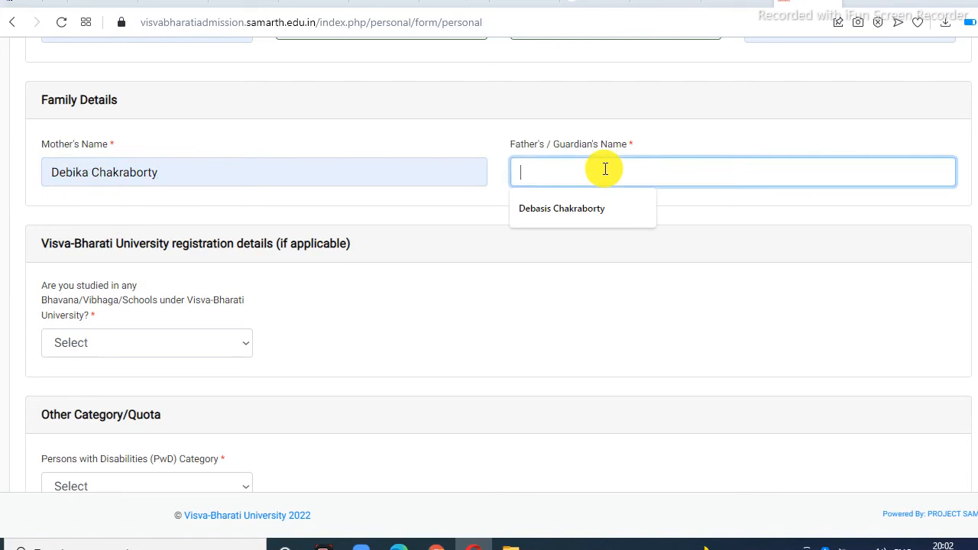
click(590, 217)
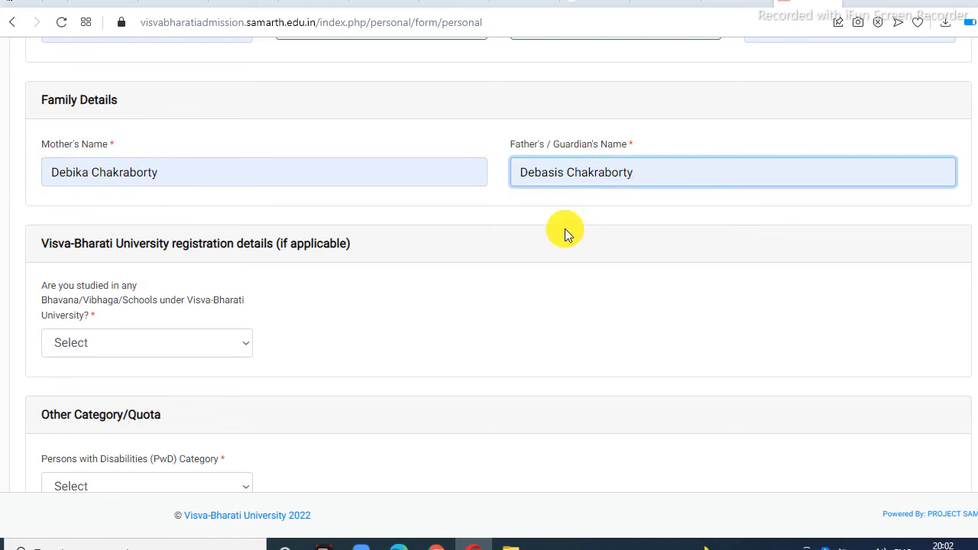
scroll(321, 383, down, 2)
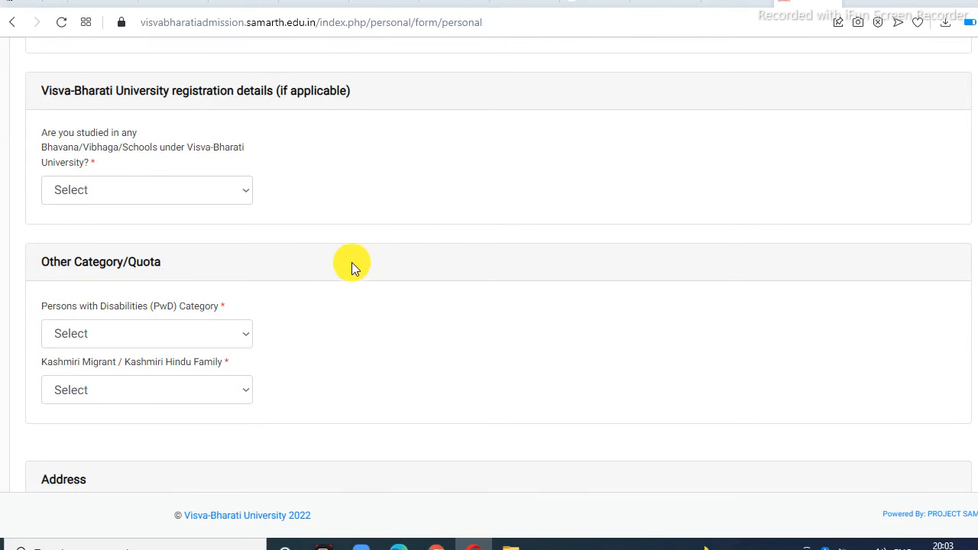
scroll(351, 260, down, 1)
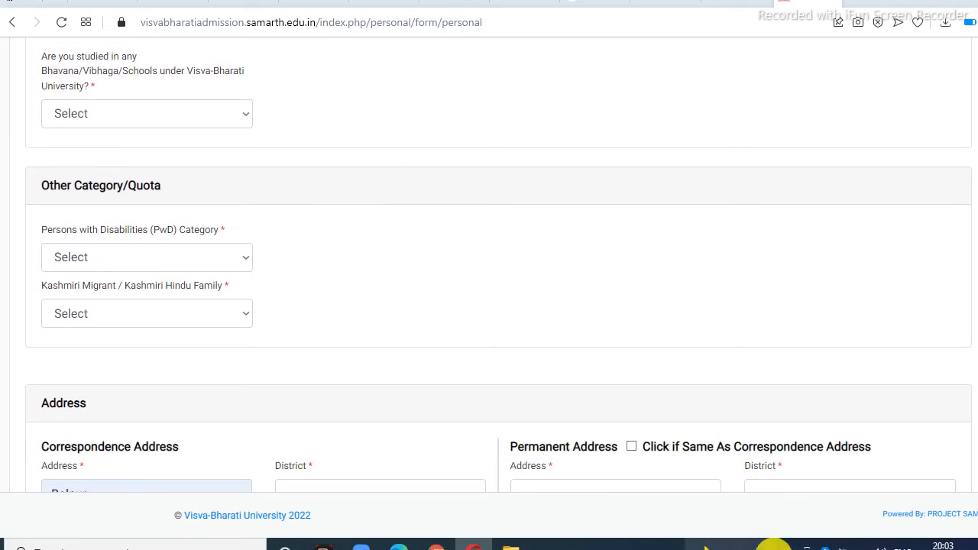
scroll(507, 464, up, 3)
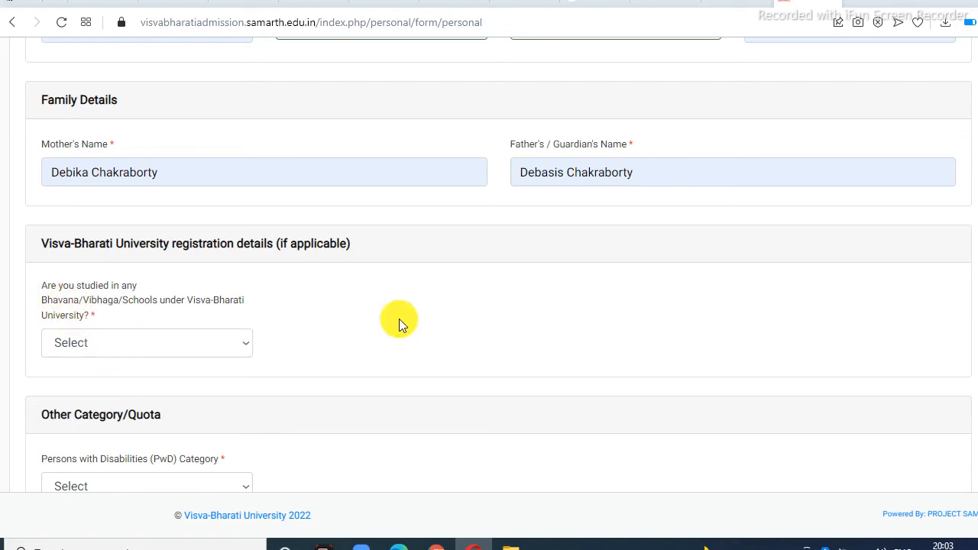
Step: Answer No to having studied at Visva-Bharati before
click(253, 348)
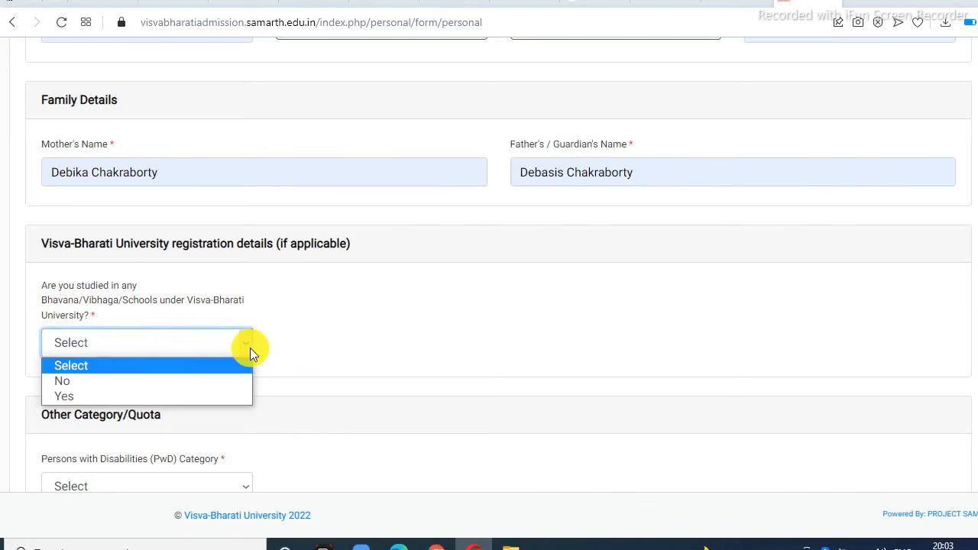
click(110, 379)
click(370, 337)
scroll(372, 331, down, 3)
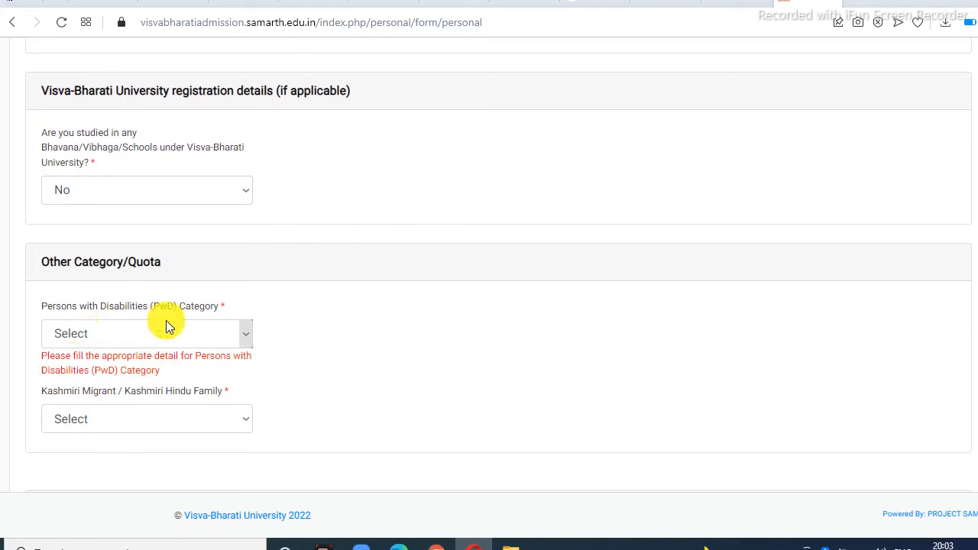
Step: Set the PwD Category to Not Applicable
click(244, 337)
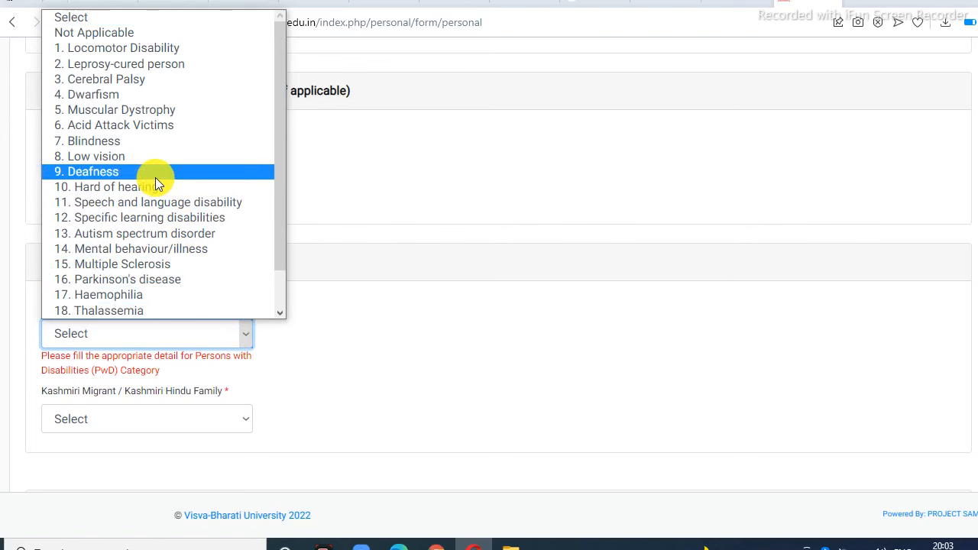
scroll(140, 186, down, 1)
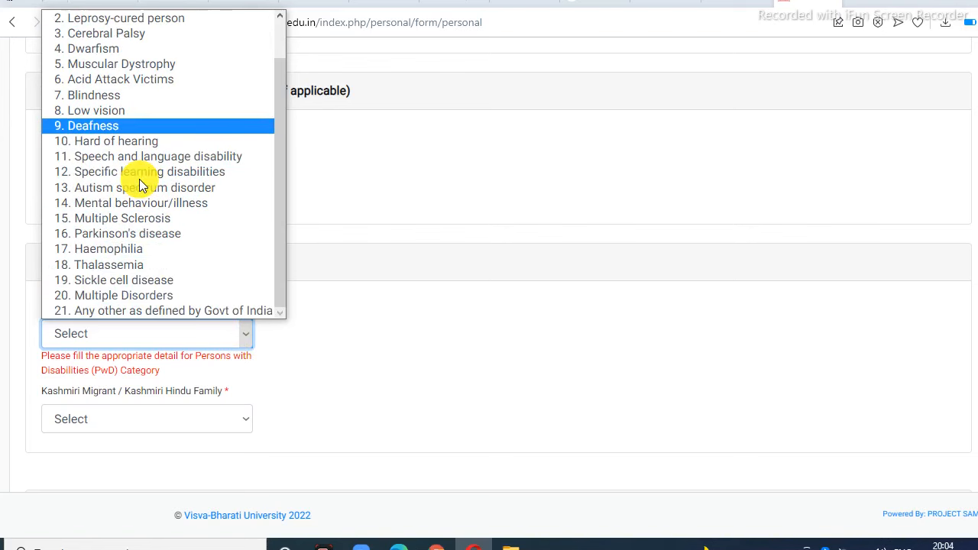
scroll(139, 184, up, 1)
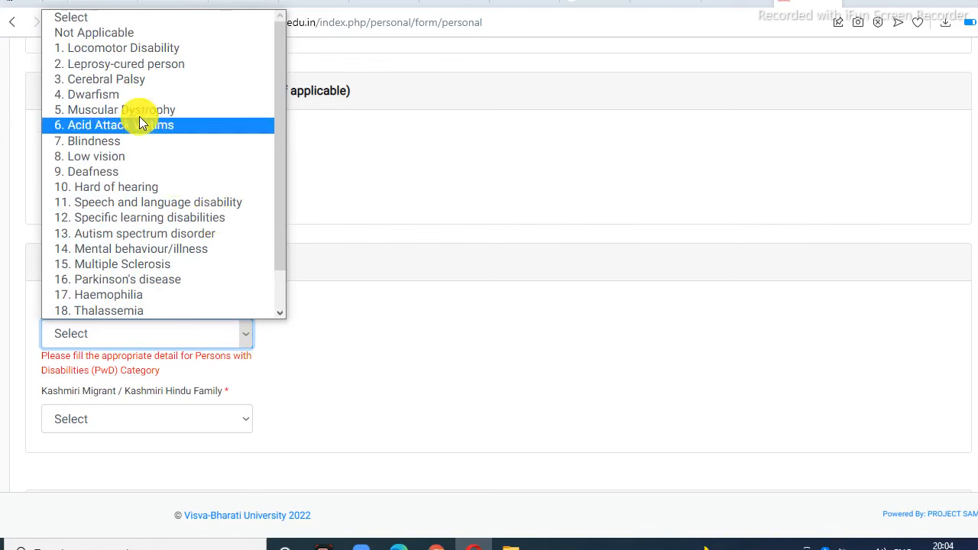
click(120, 35)
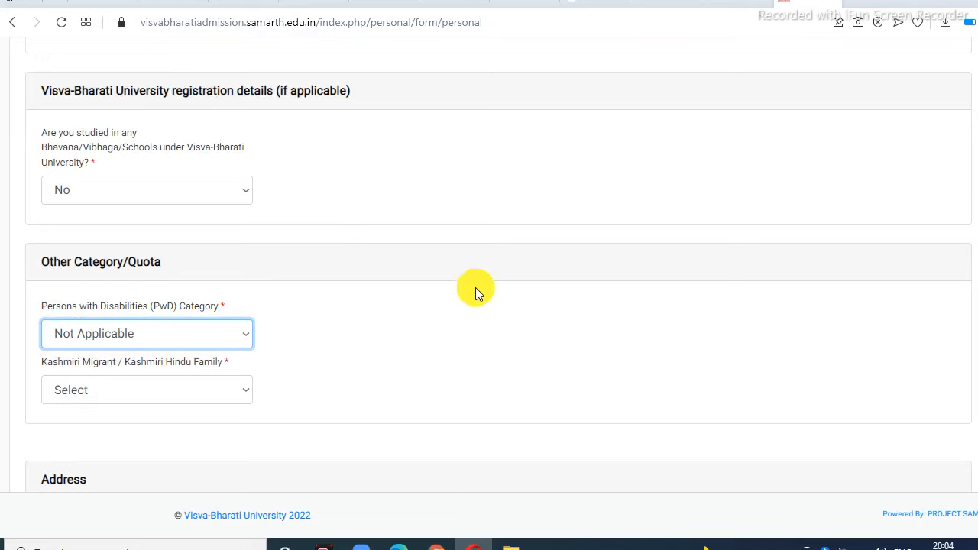
scroll(476, 287, down, 1)
scroll(476, 287, down, 1)
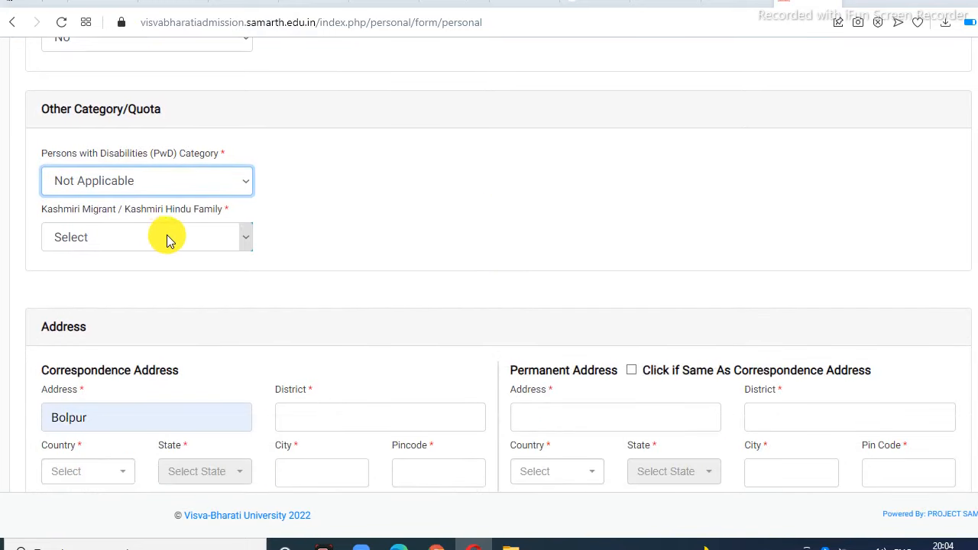
Step: Set Kashmiri Migrant to Not Applicable
click(241, 240)
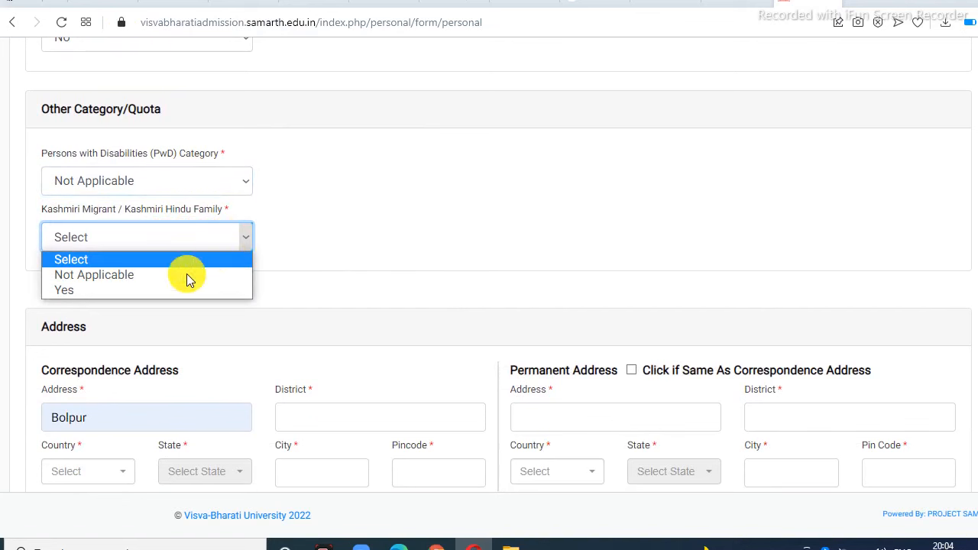
click(138, 283)
click(474, 246)
scroll(475, 246, down, 2)
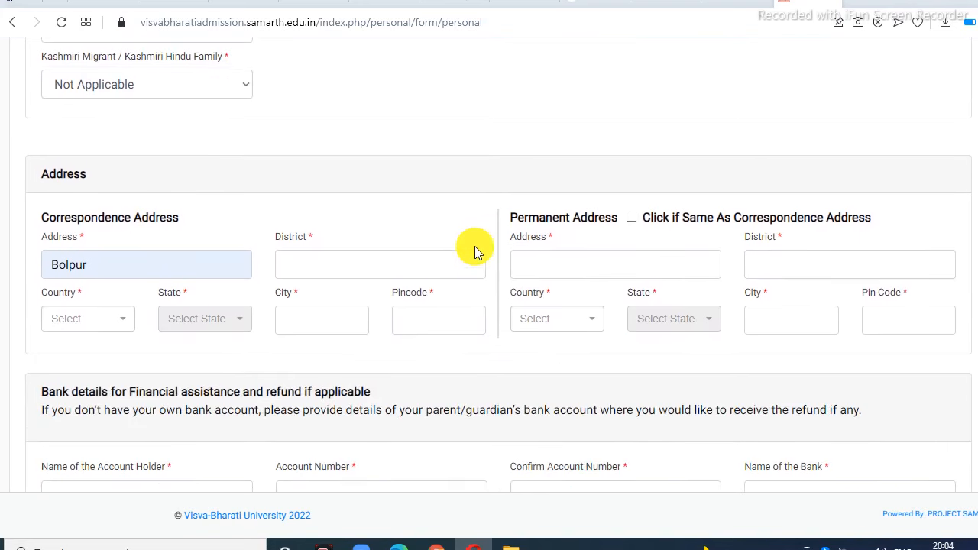
Step: Autofill Birbhum as correspondence district, and Bolpur and Birbhum for the permanent address line and district
scroll(424, 214, down, 1)
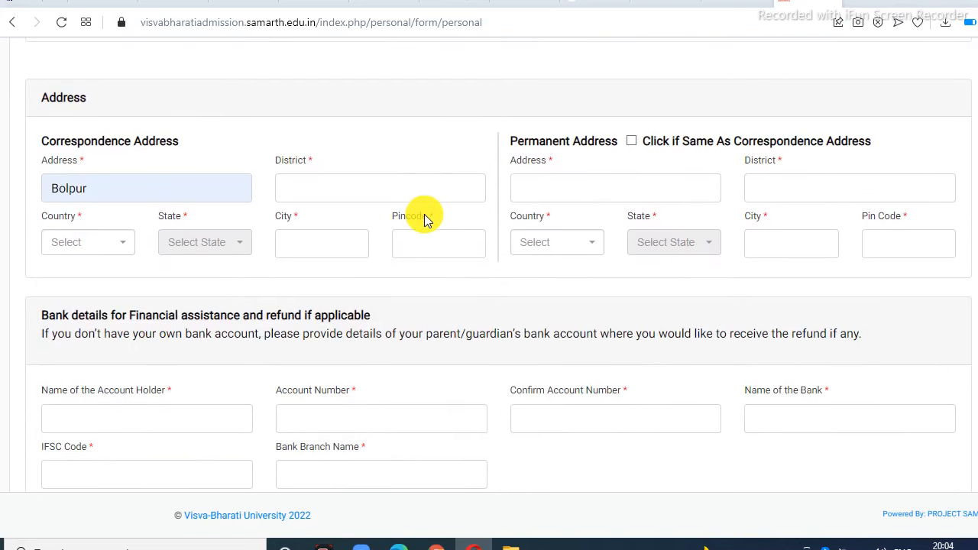
scroll(424, 214, down, 1)
scroll(414, 214, up, 1)
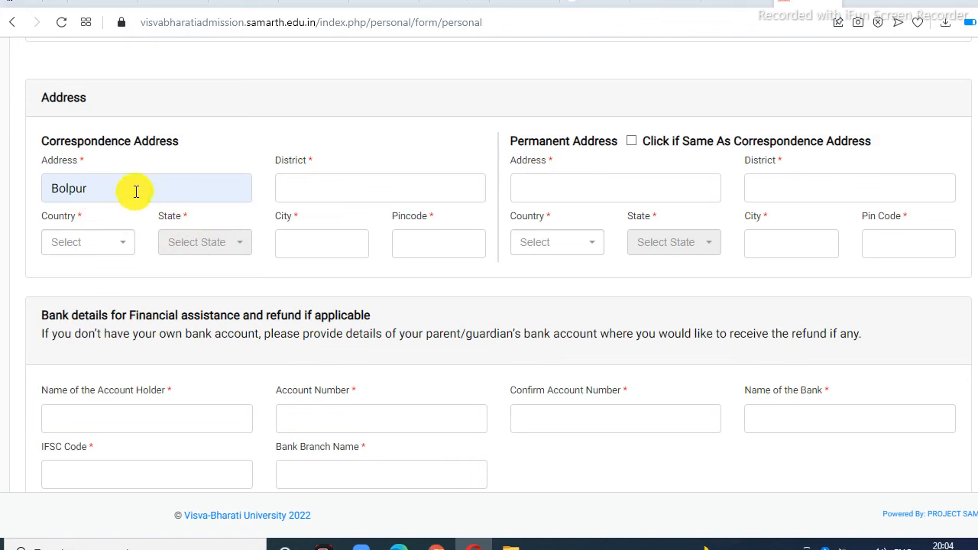
click(328, 188)
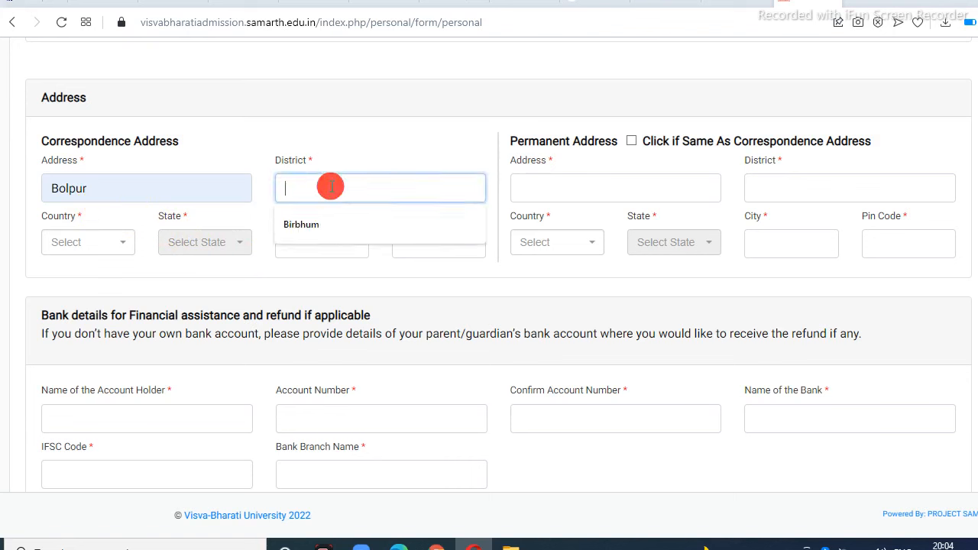
click(315, 222)
click(570, 186)
click(546, 232)
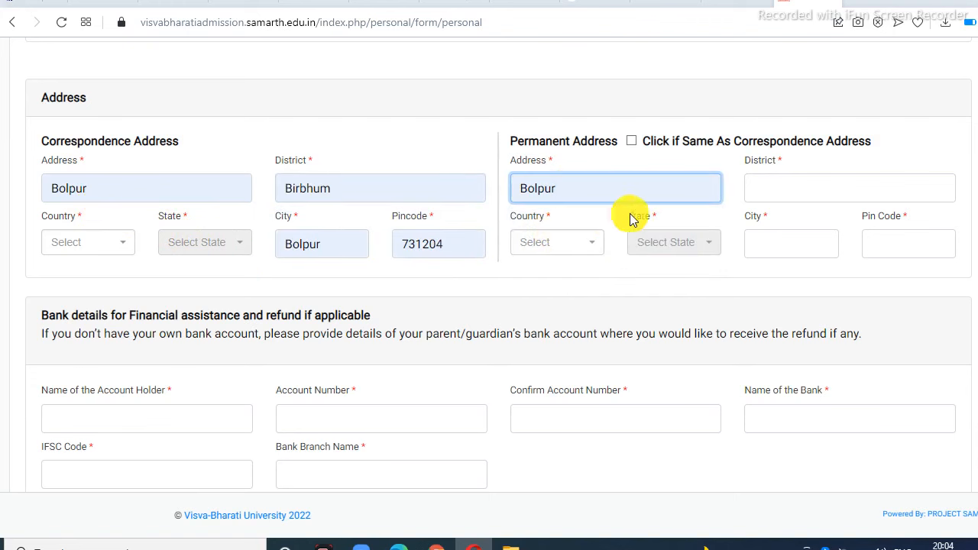
click(791, 192)
click(767, 224)
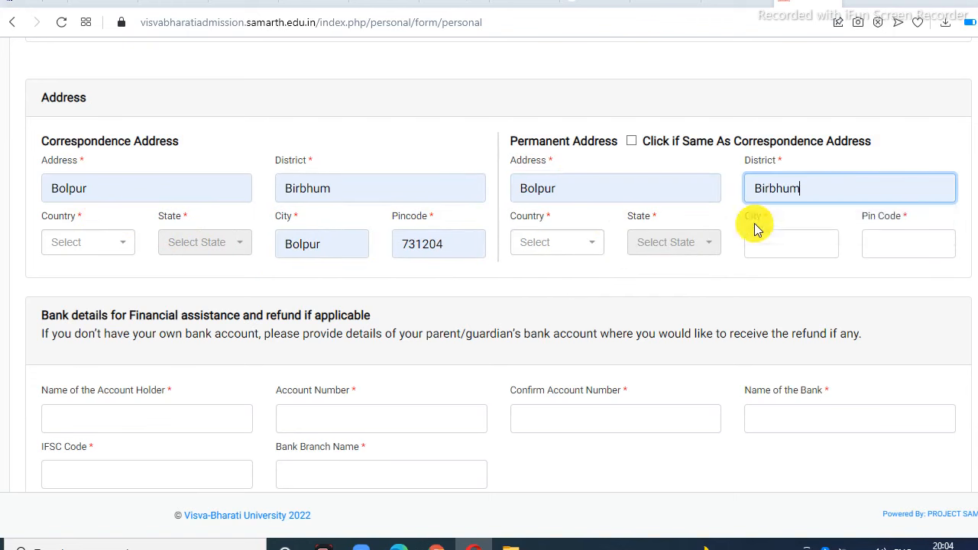
Step: Set the correspondence country to India and state to West Bengal
click(85, 242)
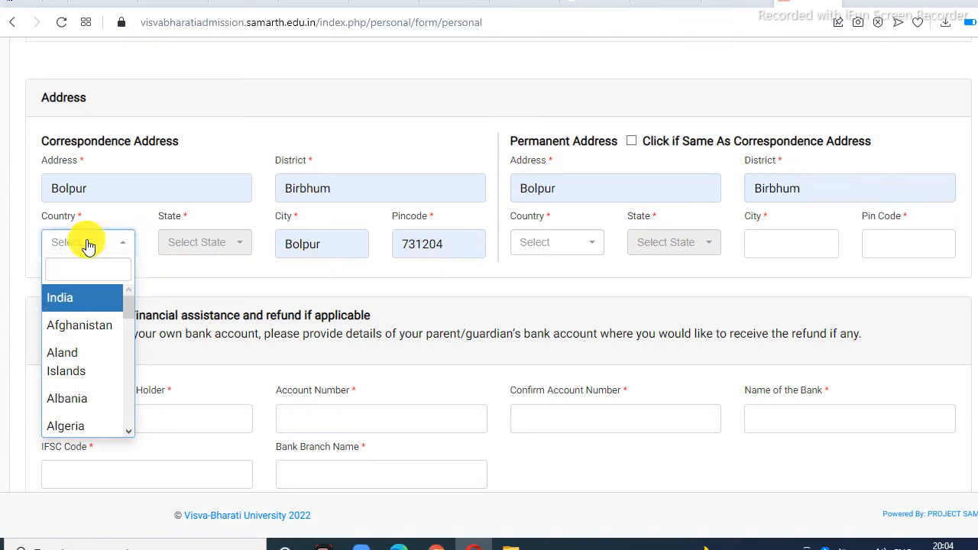
click(81, 300)
click(237, 252)
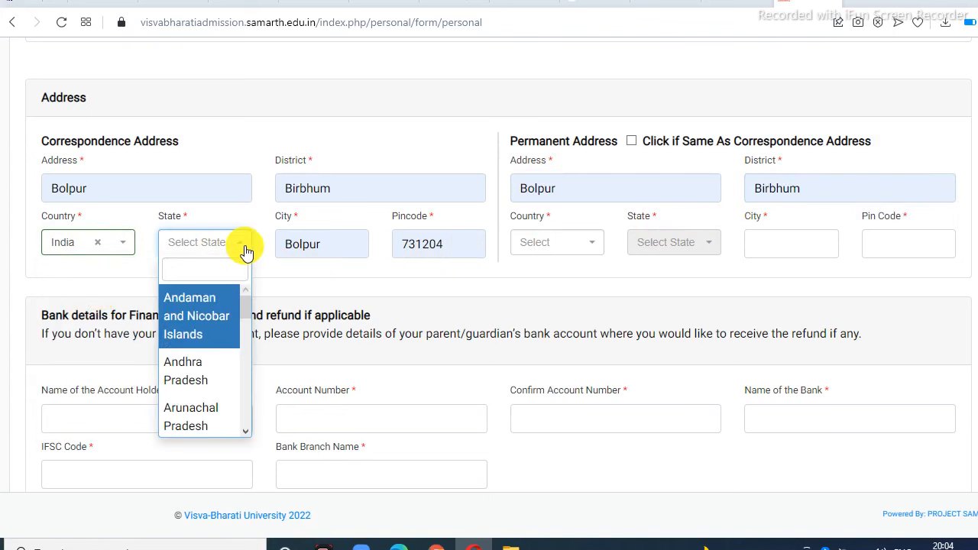
scroll(195, 396, down, 10)
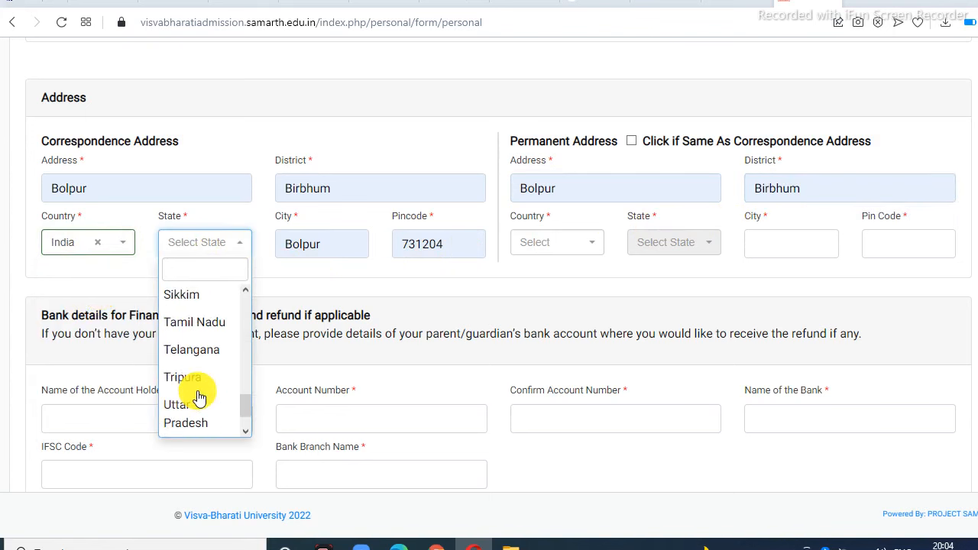
scroll(198, 396, down, 2)
click(201, 396)
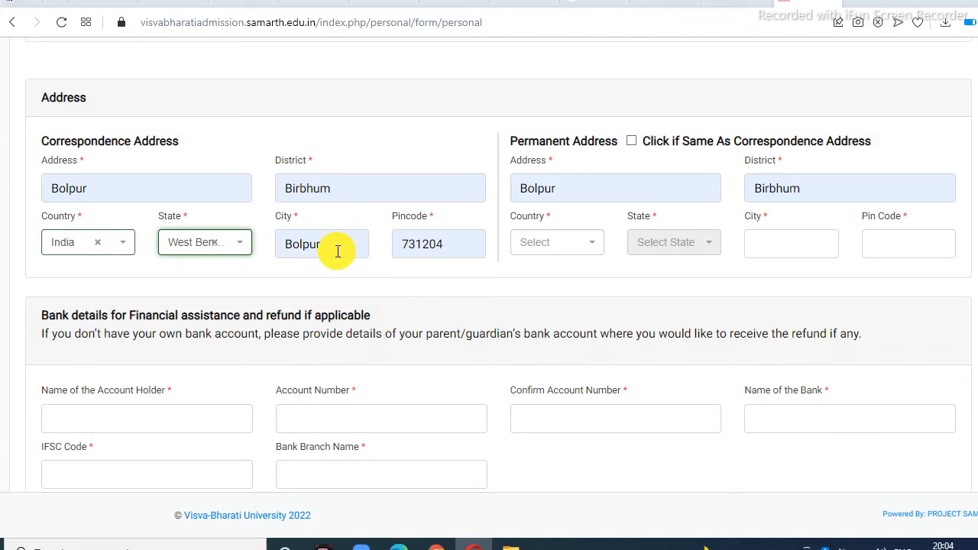
Step: Set the permanent country to India and state to West Bengal, and autofill Bolpur city with pin code
click(595, 254)
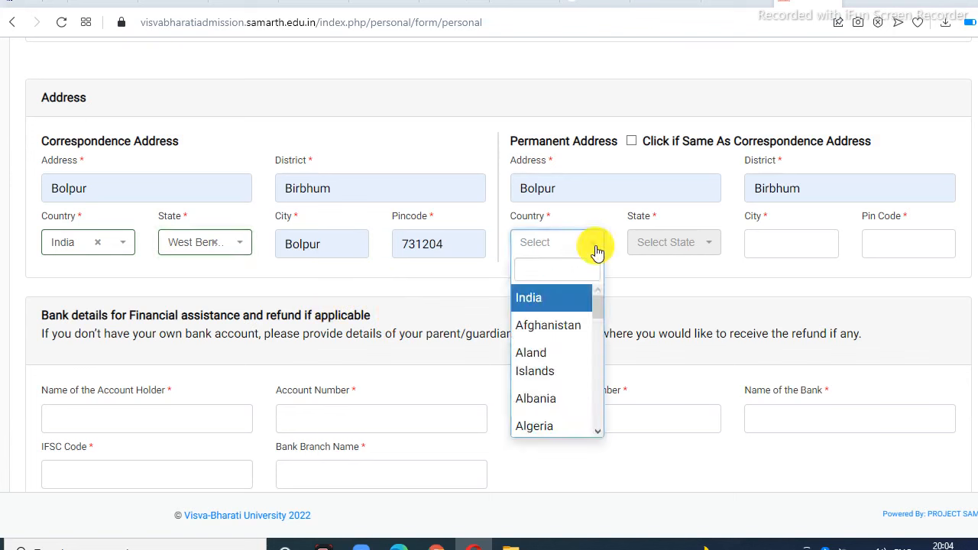
click(563, 300)
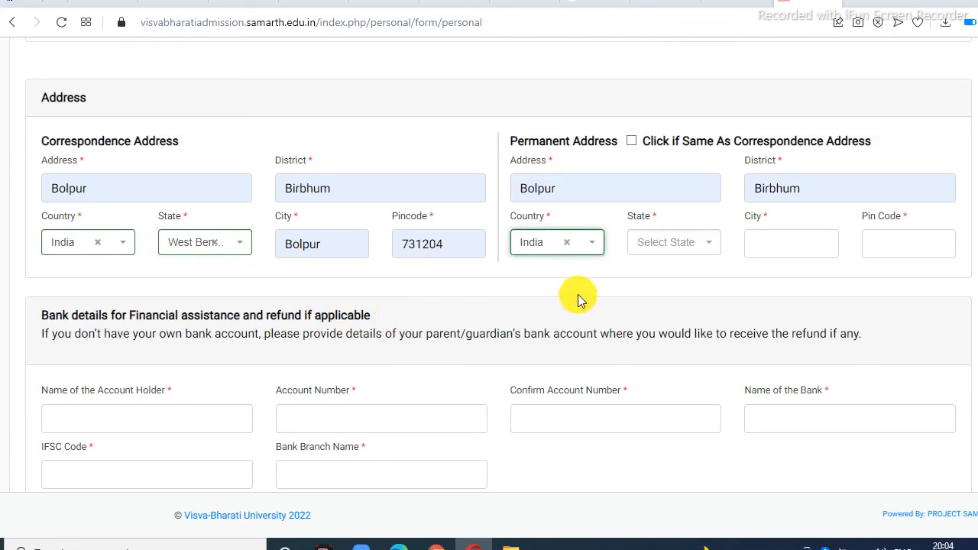
click(705, 246)
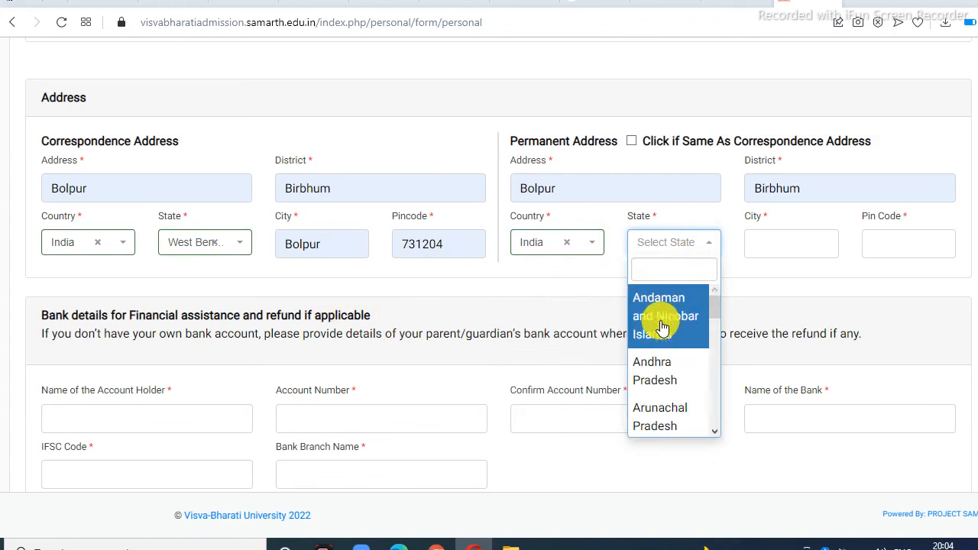
scroll(665, 374, down, 10)
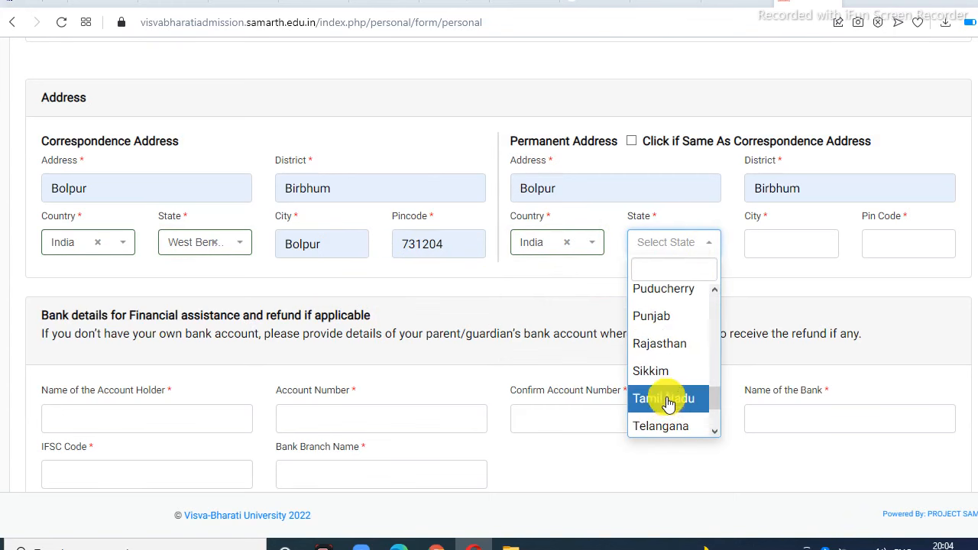
scroll(661, 400, down, 2)
click(661, 396)
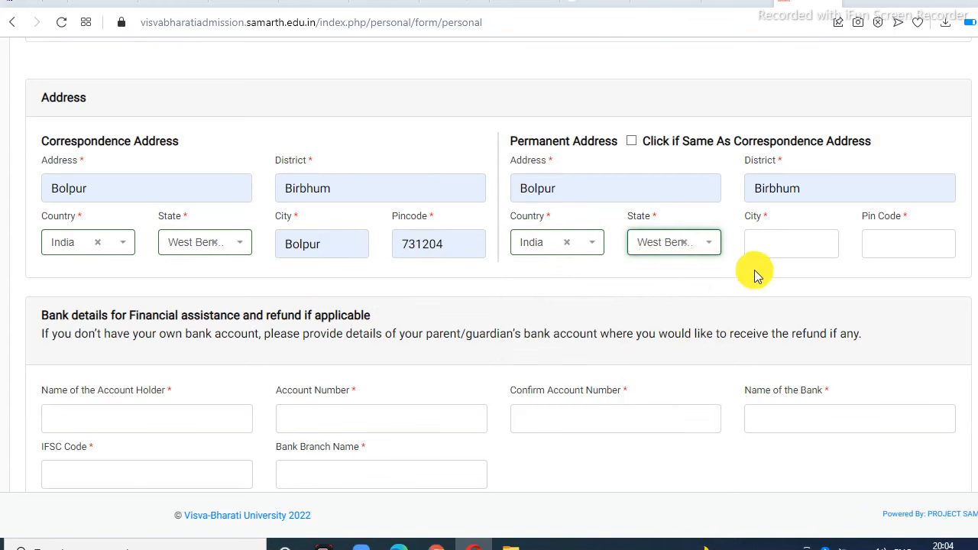
click(748, 243)
click(777, 281)
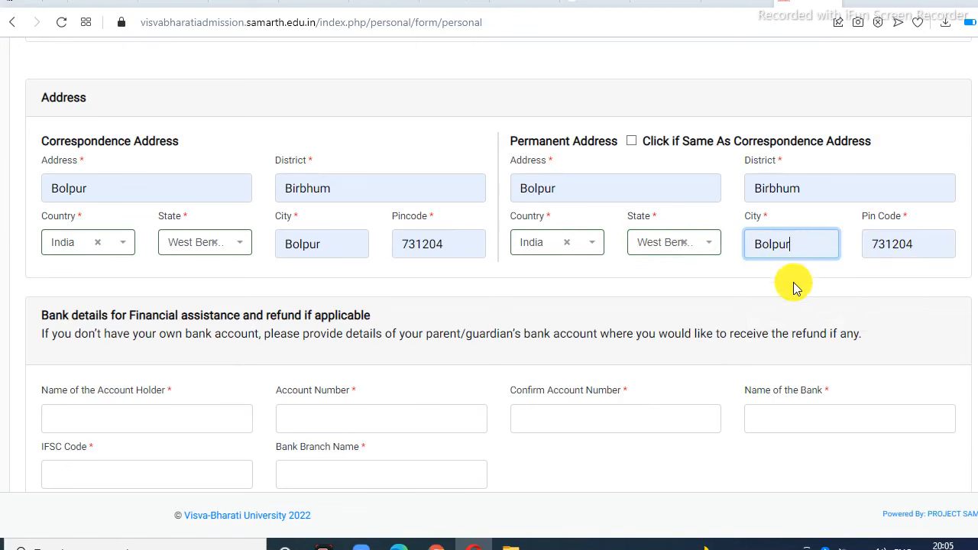
Step: Fill the refund account holder's name from autofill and move on to the account number field
scroll(285, 289, down, 2)
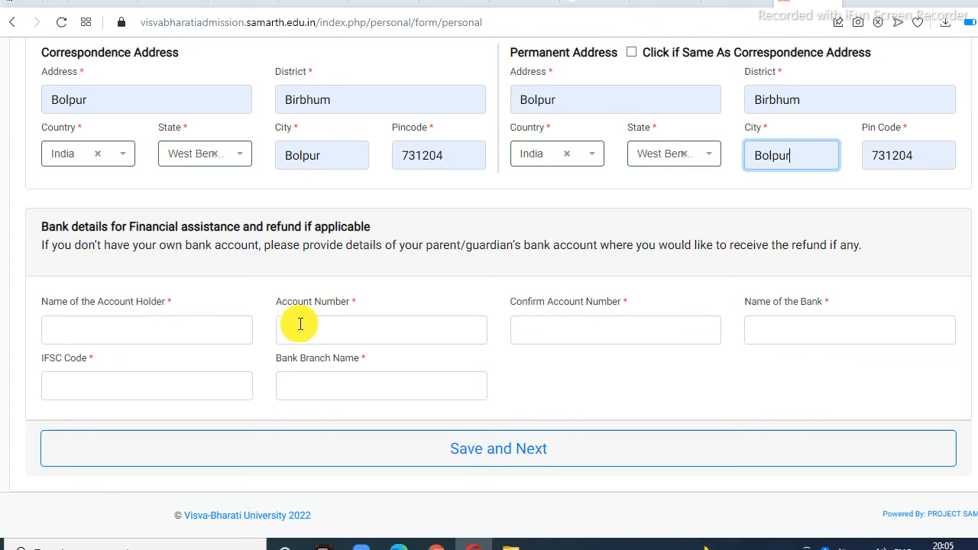
click(144, 329)
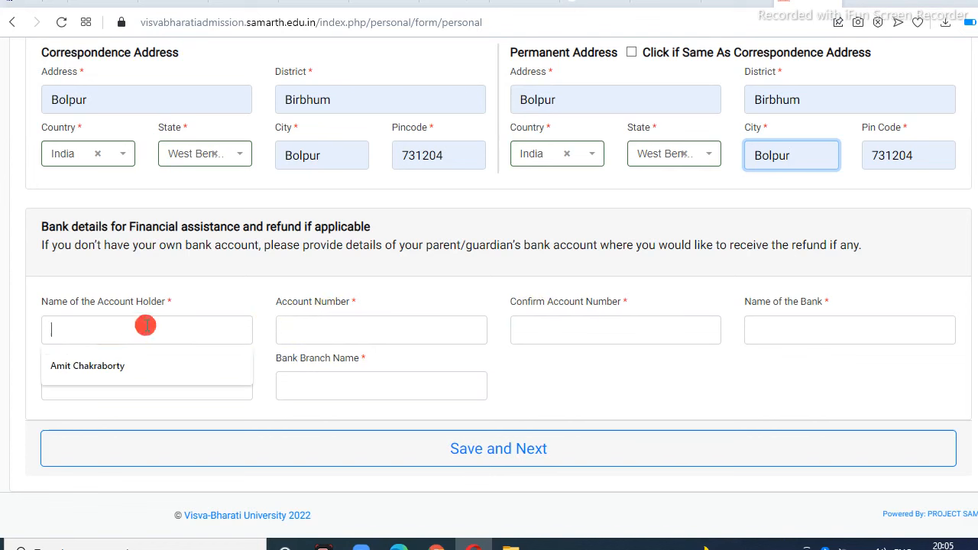
click(120, 362)
click(349, 327)
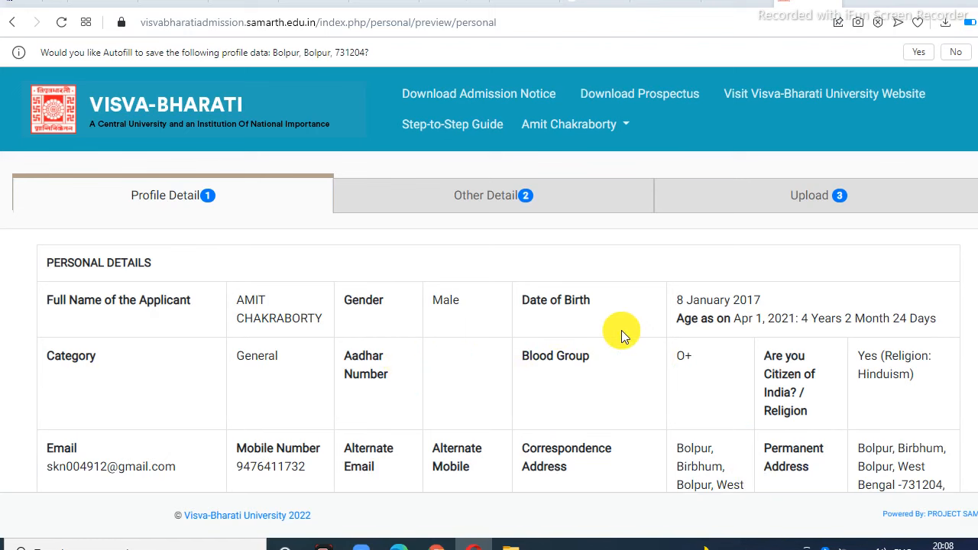
Step: Scroll to the bottom of the Profile Detail preview and proceed with Next
scroll(622, 331, down, 8)
scroll(621, 330, down, 2)
scroll(621, 330, down, 1)
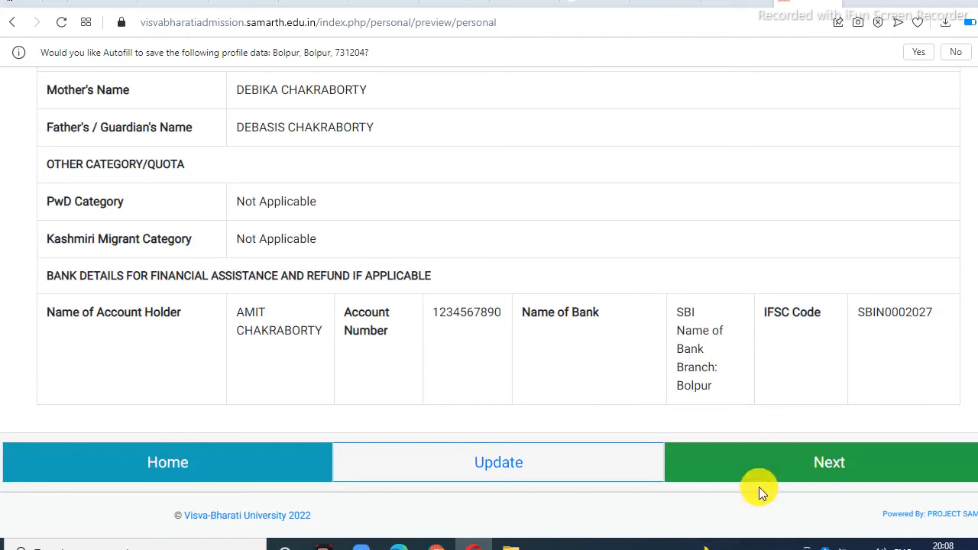
click(824, 468)
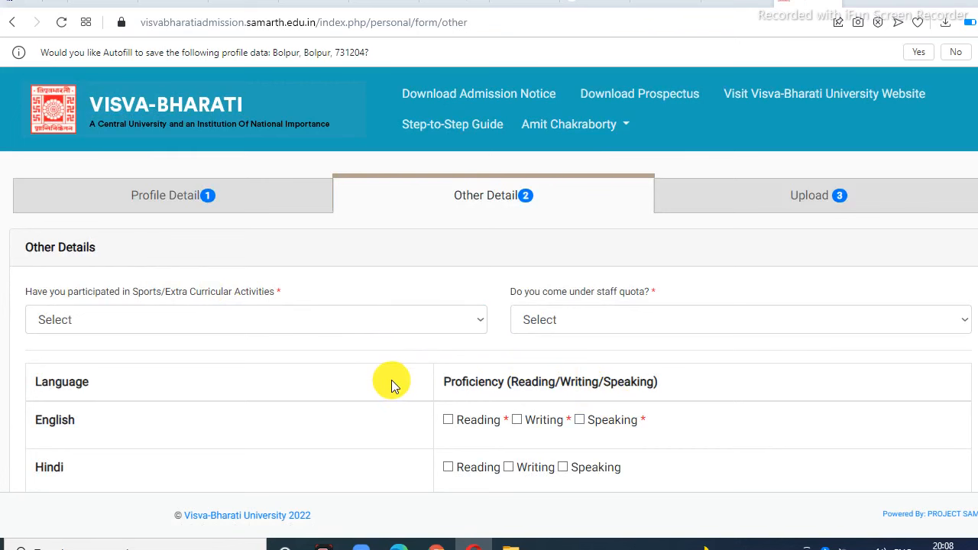
Step: Choose No in both the Sports/Extra Curricular Activities and staff quota dropdowns
scroll(313, 401, down, 1)
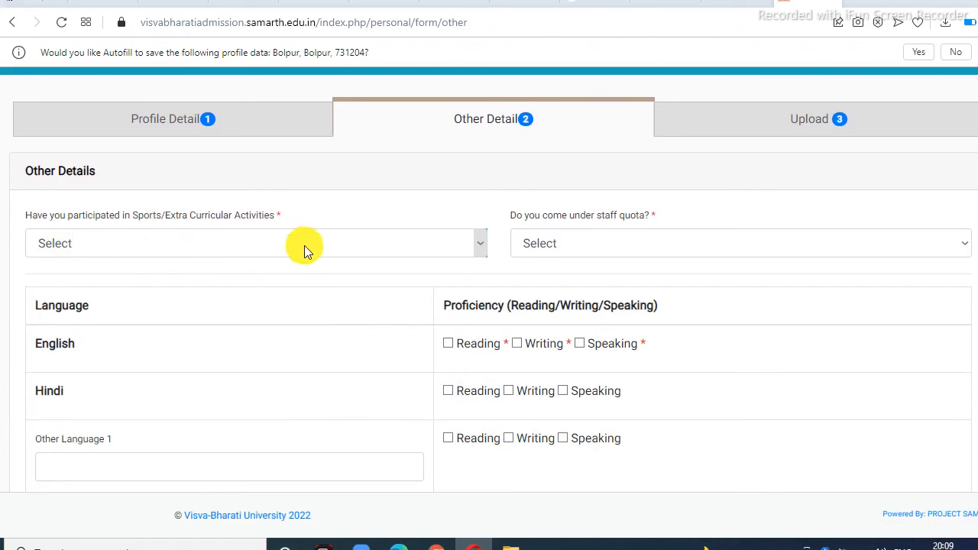
click(475, 243)
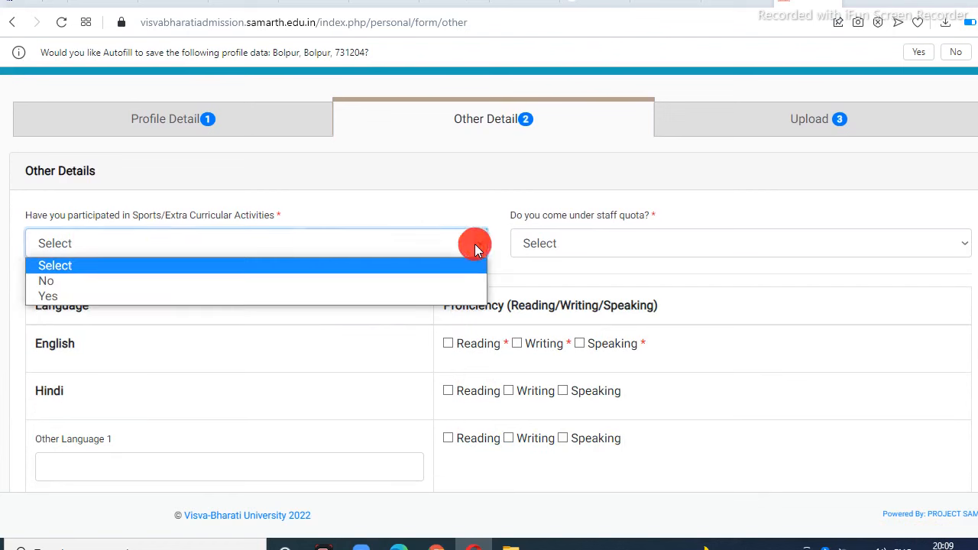
click(126, 281)
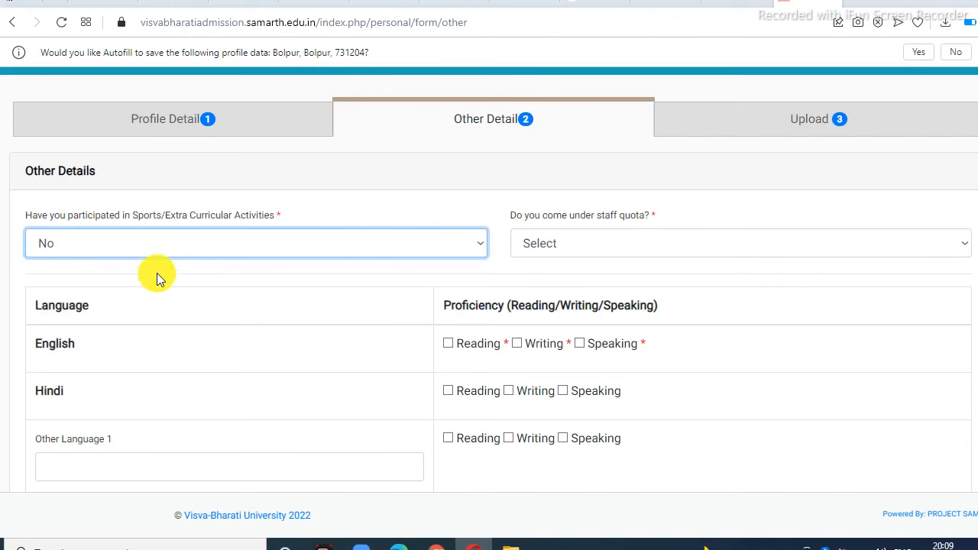
click(568, 244)
click(560, 282)
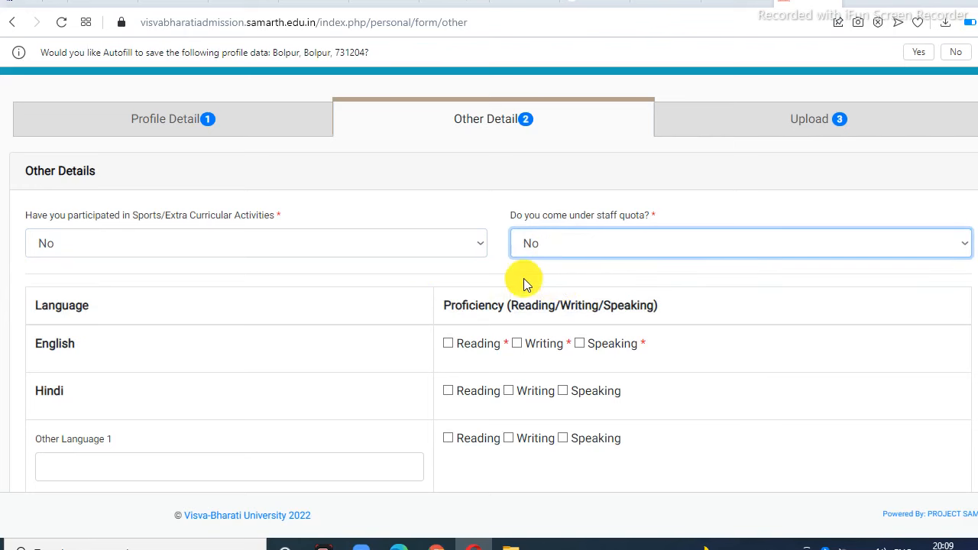
scroll(367, 283, down, 2)
scroll(286, 265, up, 1)
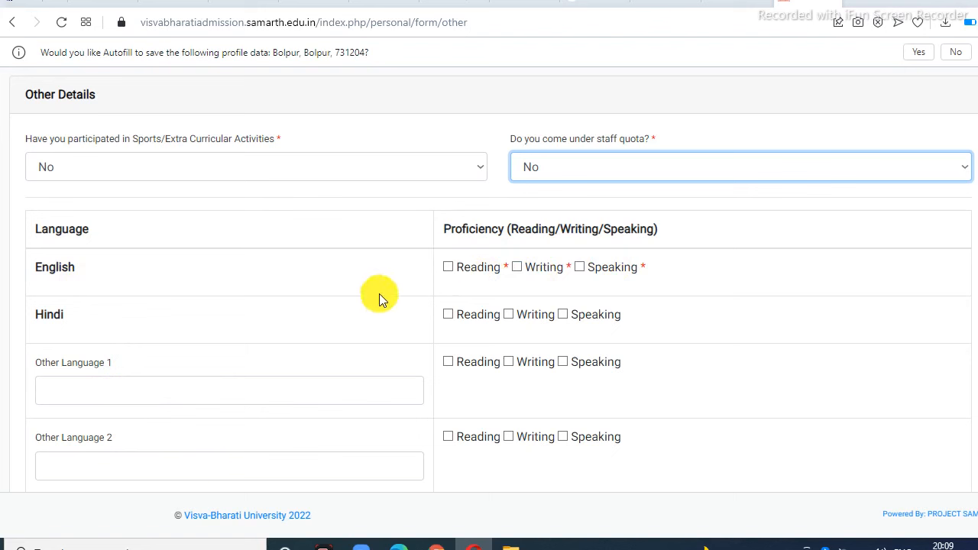
Step: Tick English reading and writing, and Hindi reading proficiency
click(518, 269)
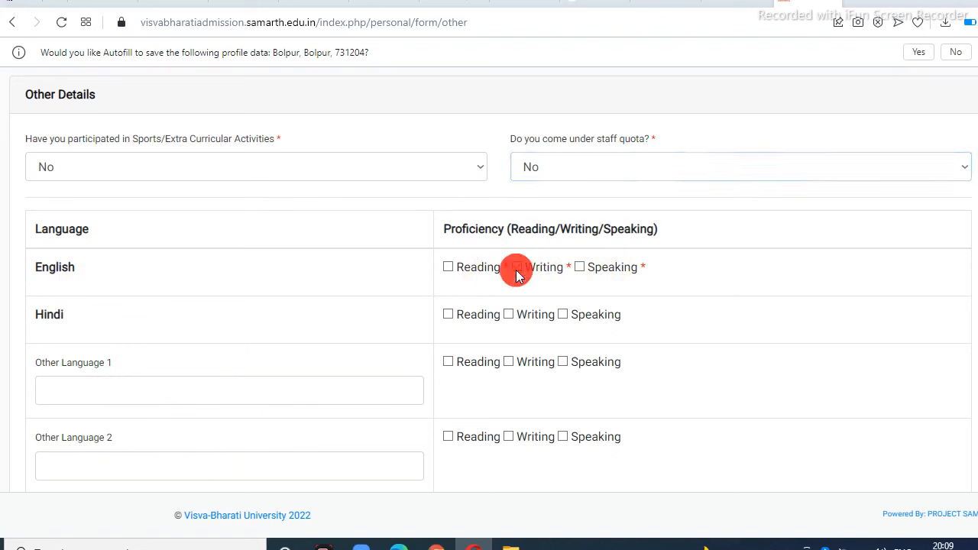
click(450, 269)
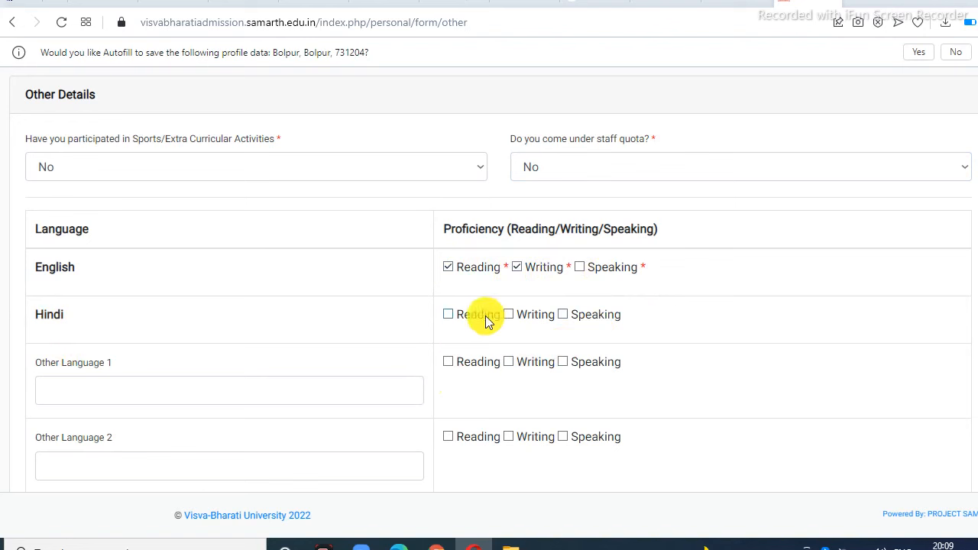
click(449, 315)
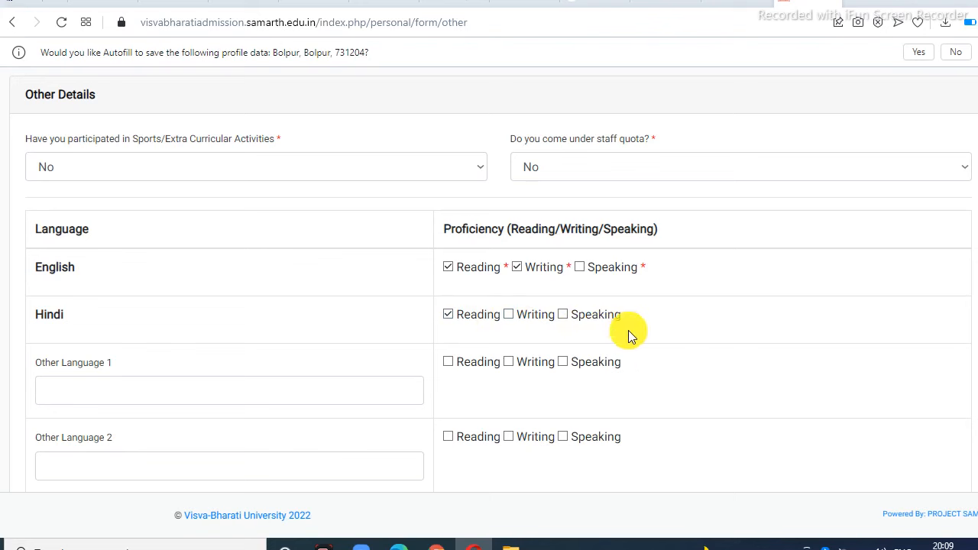
scroll(675, 327, down, 1)
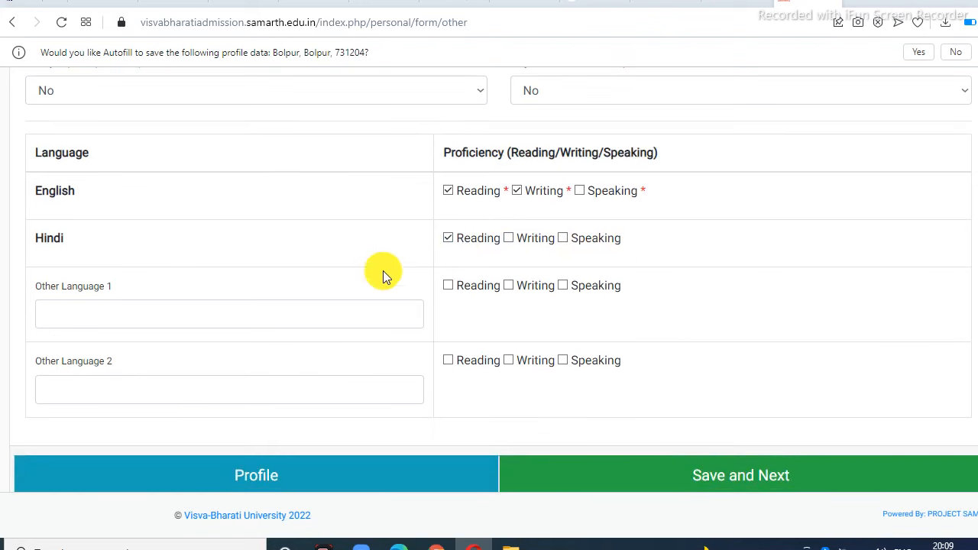
Step: Add Bengali as an other language with reading, writing and speaking ticked, leaving Other Language 2 blank
click(230, 315)
text(Bengali)
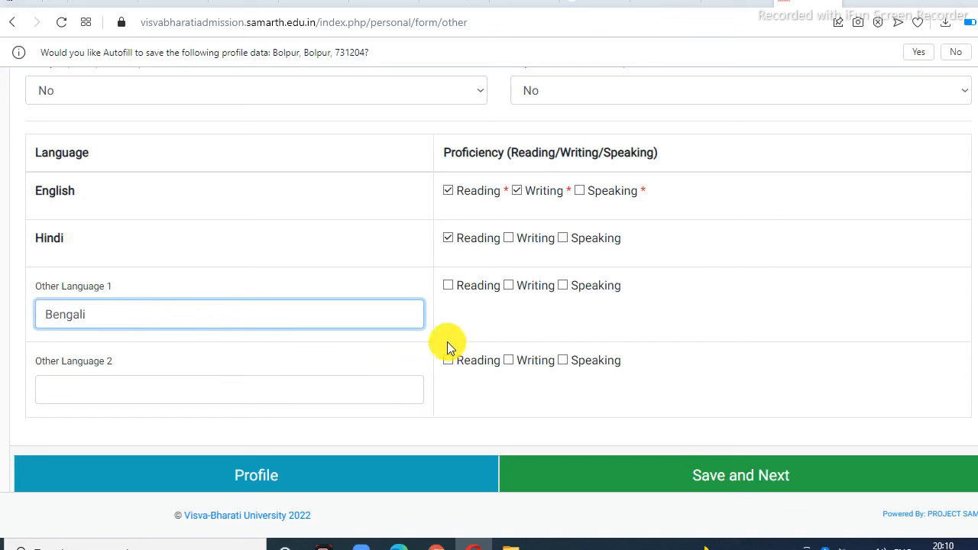
click(275, 316)
click(447, 285)
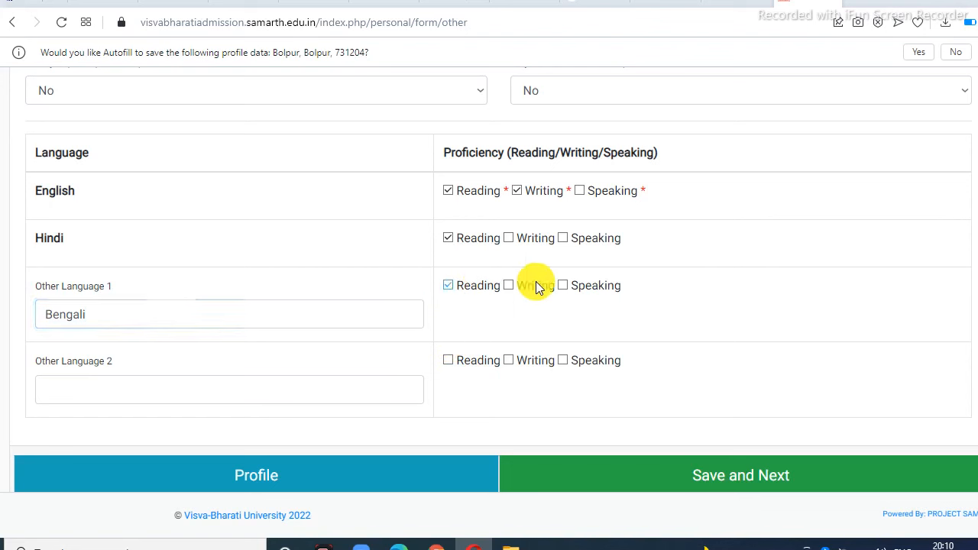
click(514, 287)
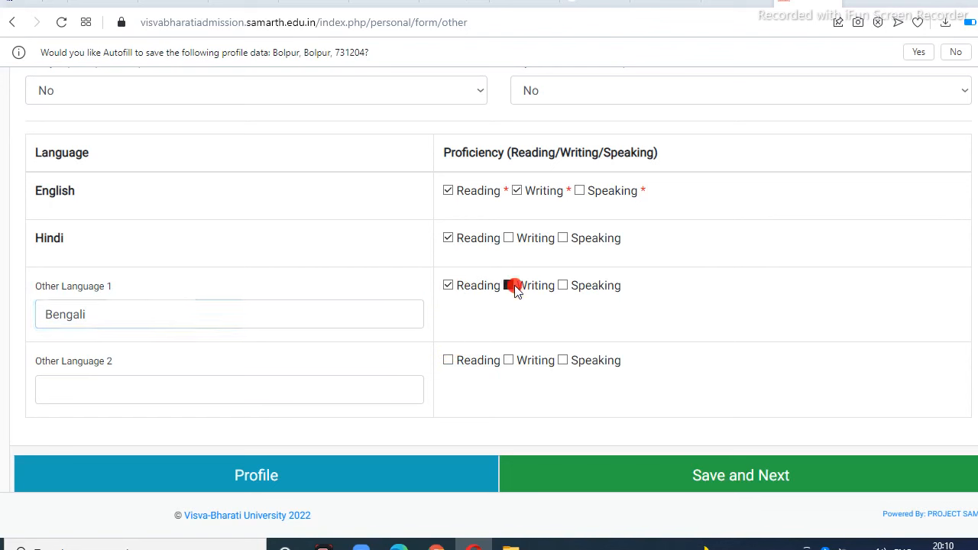
click(567, 288)
scroll(666, 321, down, 1)
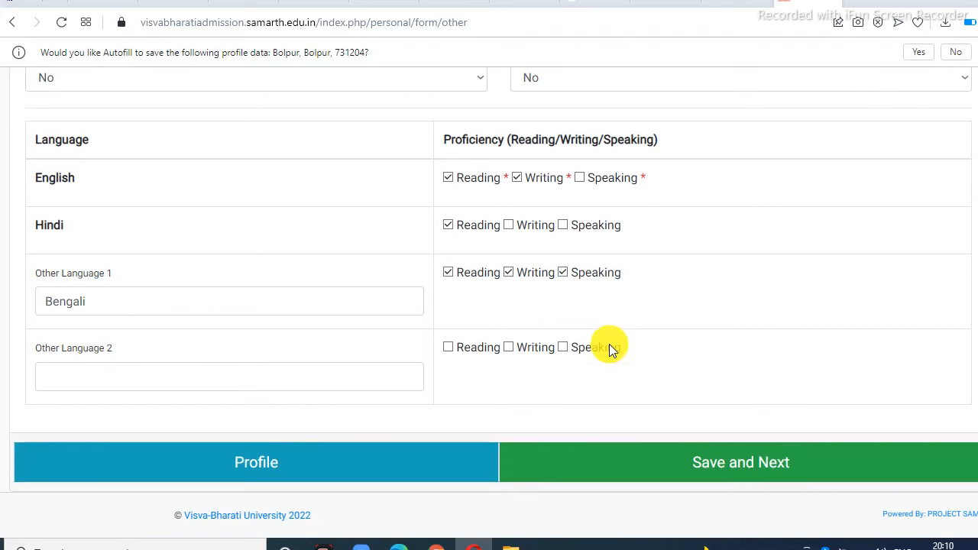
click(108, 376)
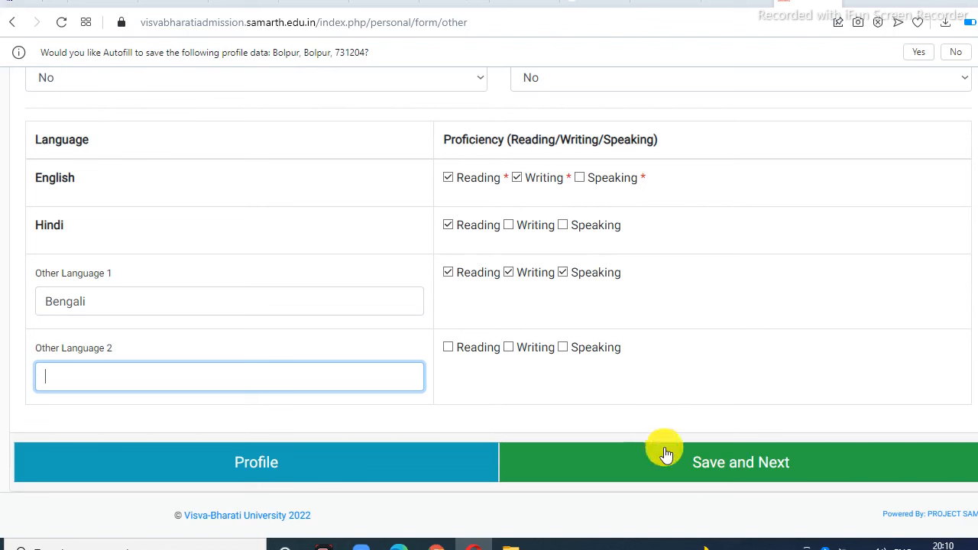
Step: Save the other details, then continue from the Other Detail preview to Upload
click(725, 467)
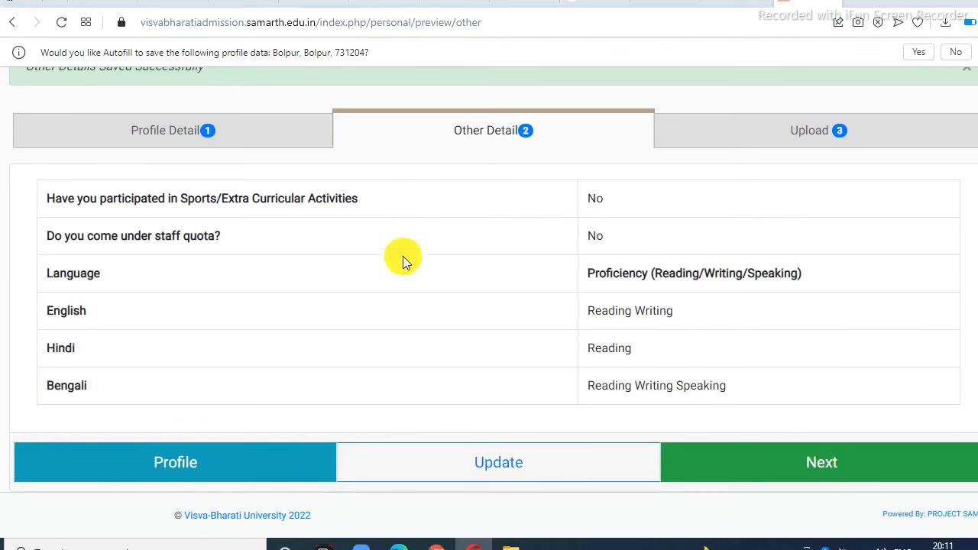
click(805, 470)
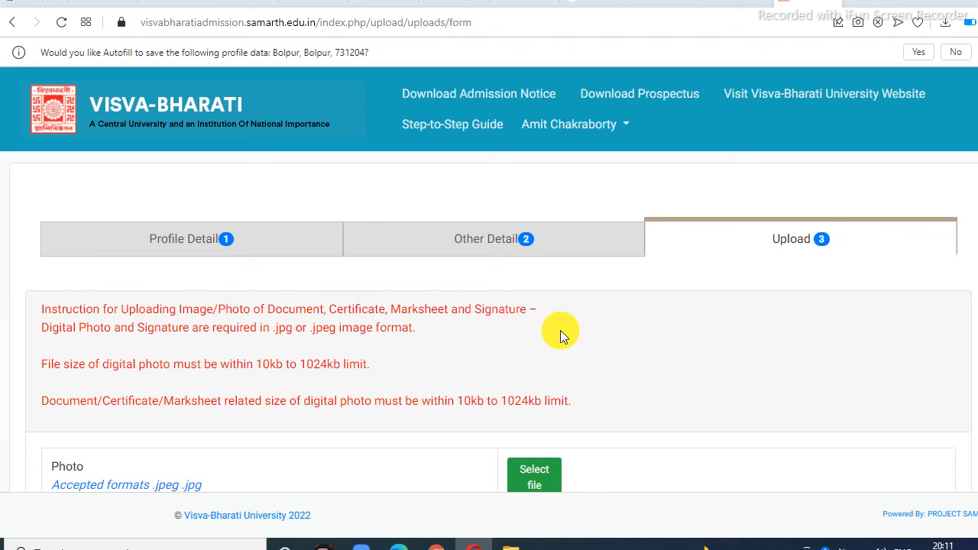
scroll(561, 330, down, 1)
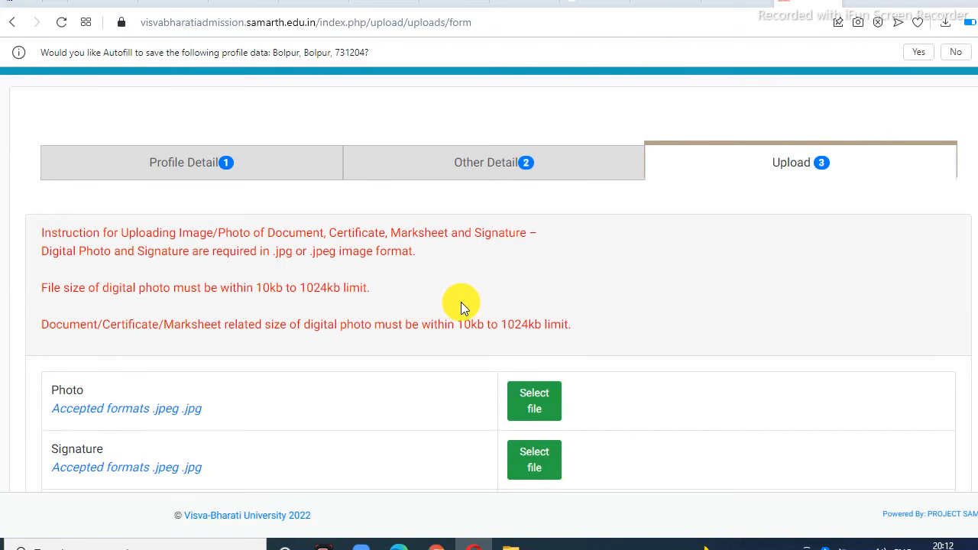
scroll(267, 316, down, 1)
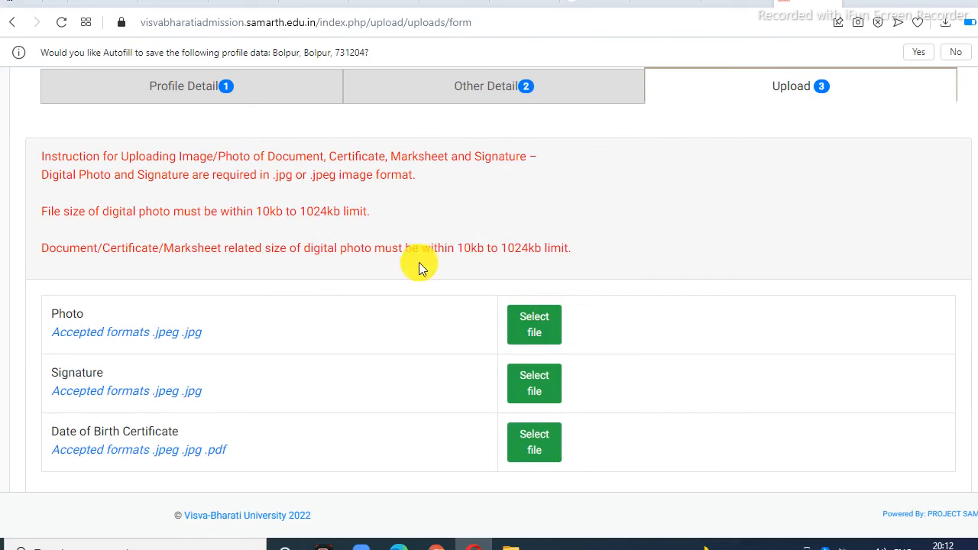
scroll(590, 295, down, 2)
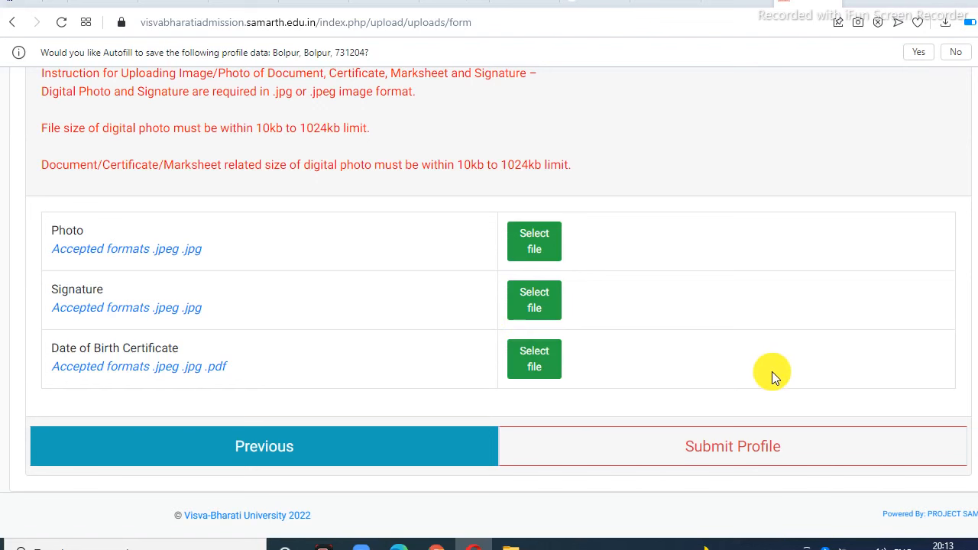
Step: Choose IMG_20211231_194327.jpg as photo and IMG_20220101_201917.jpg as signature, pick a birth certificate file, and upload the signature
click(537, 245)
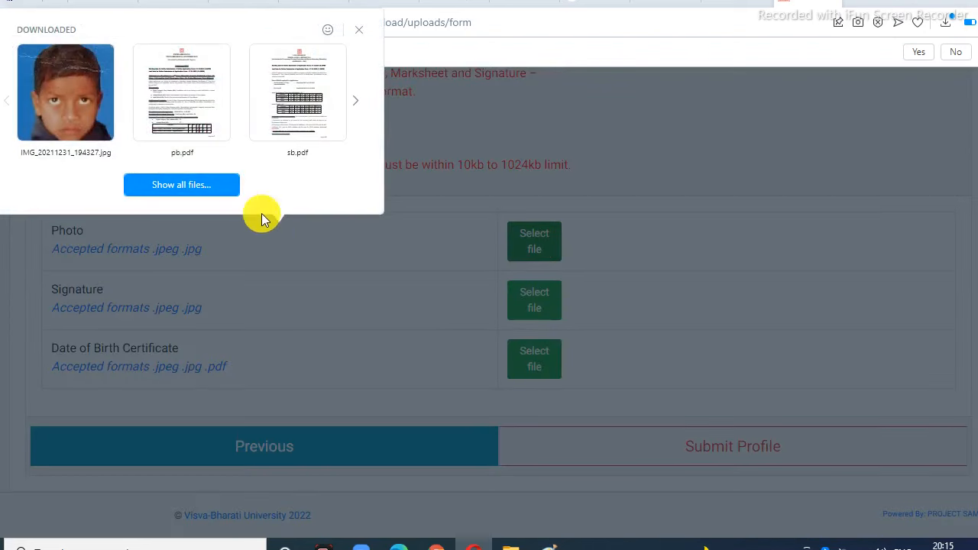
click(65, 96)
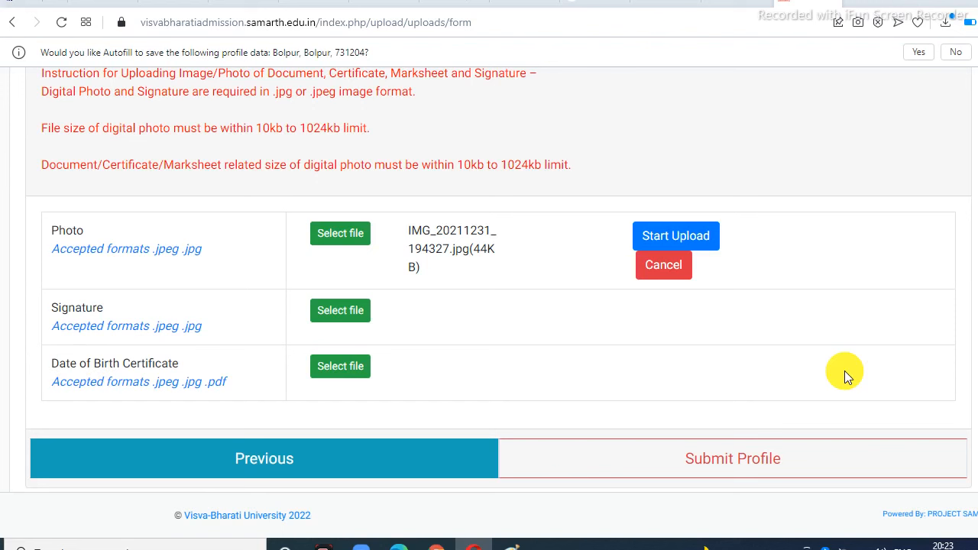
click(345, 314)
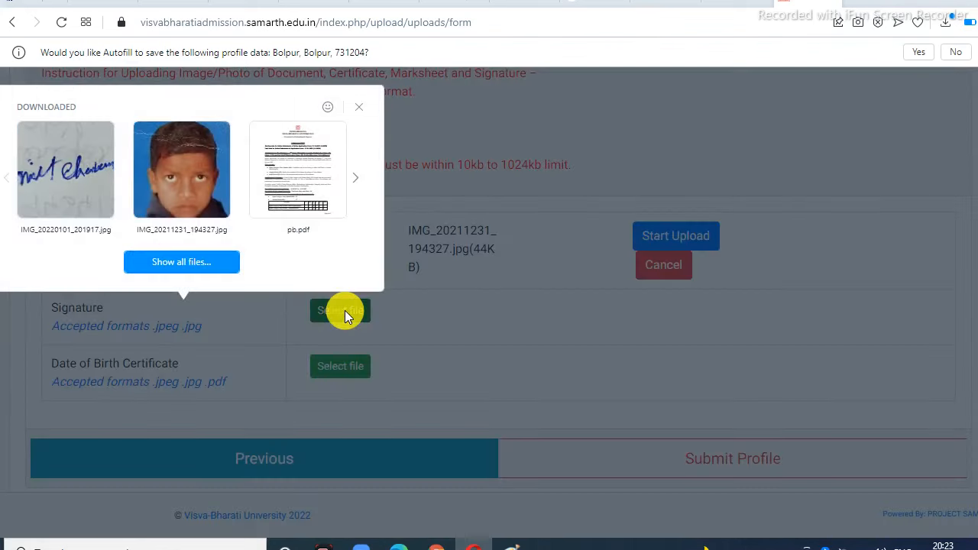
click(47, 186)
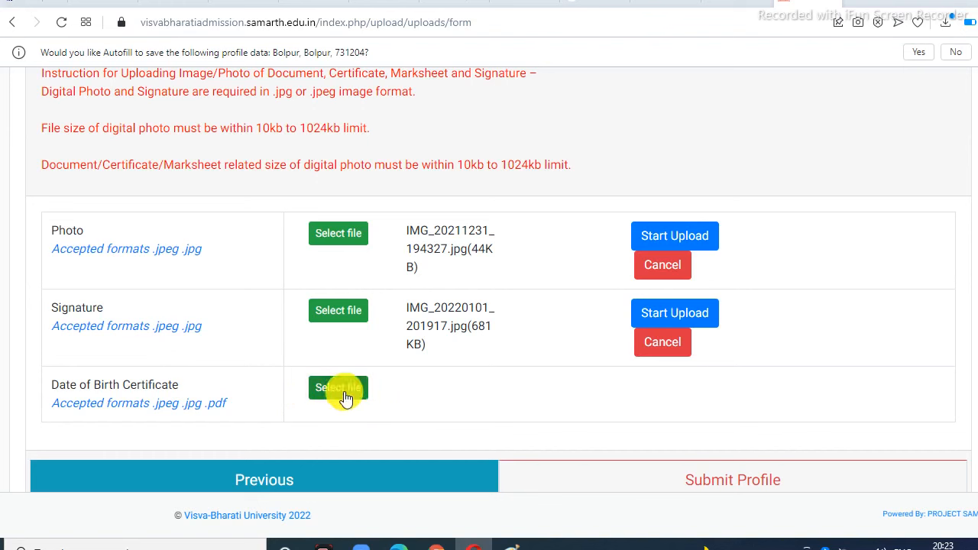
click(773, 518)
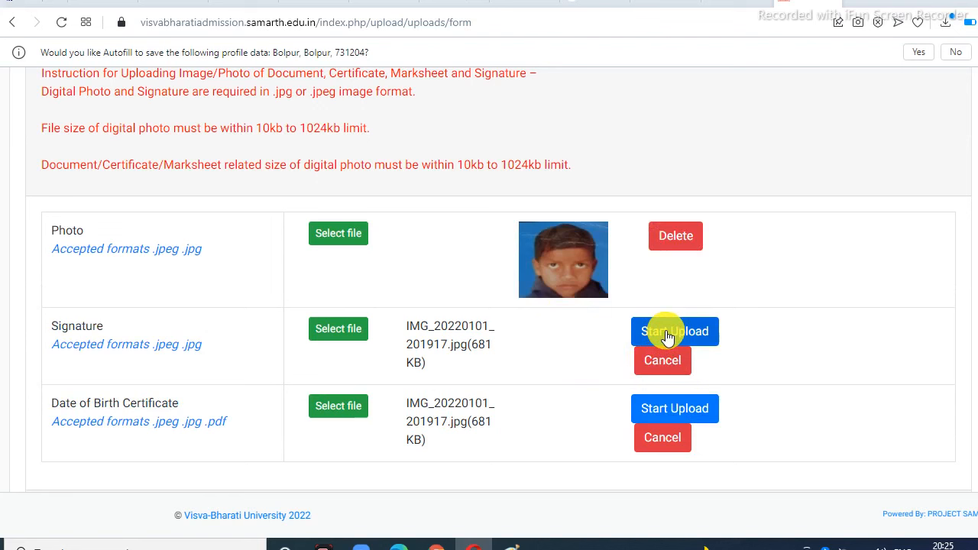
click(668, 336)
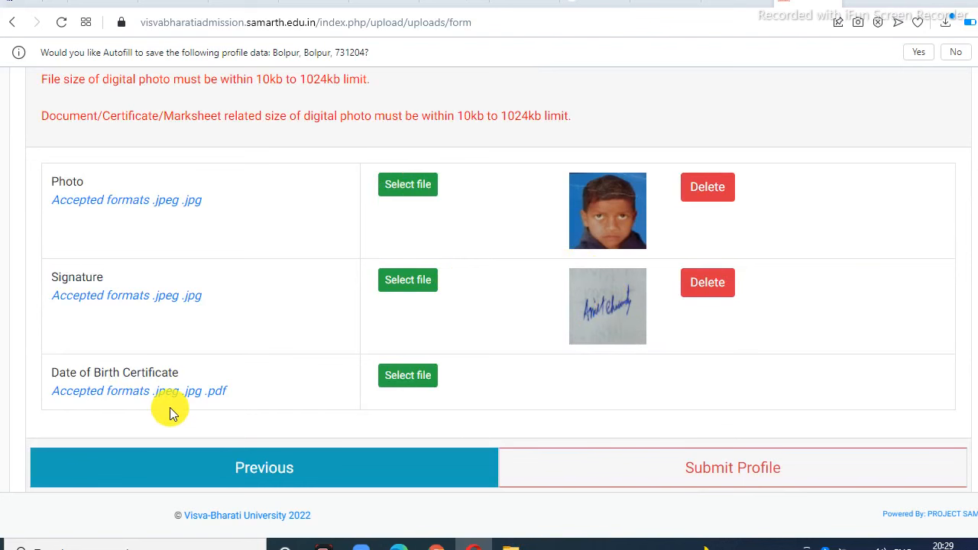
Step: Upload the Date of Birth Certificate and scroll down to the Submit Profile button
click(777, 519)
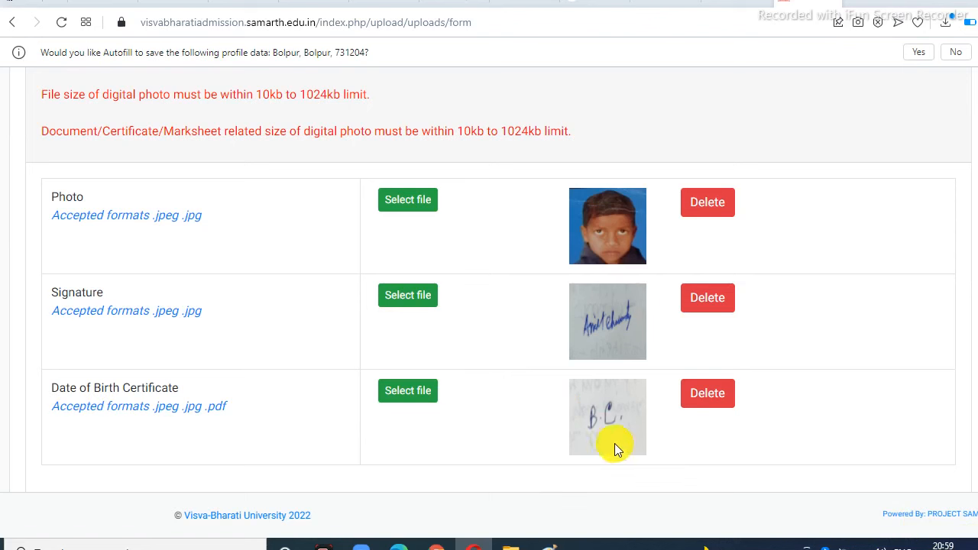
scroll(808, 382, down, 1)
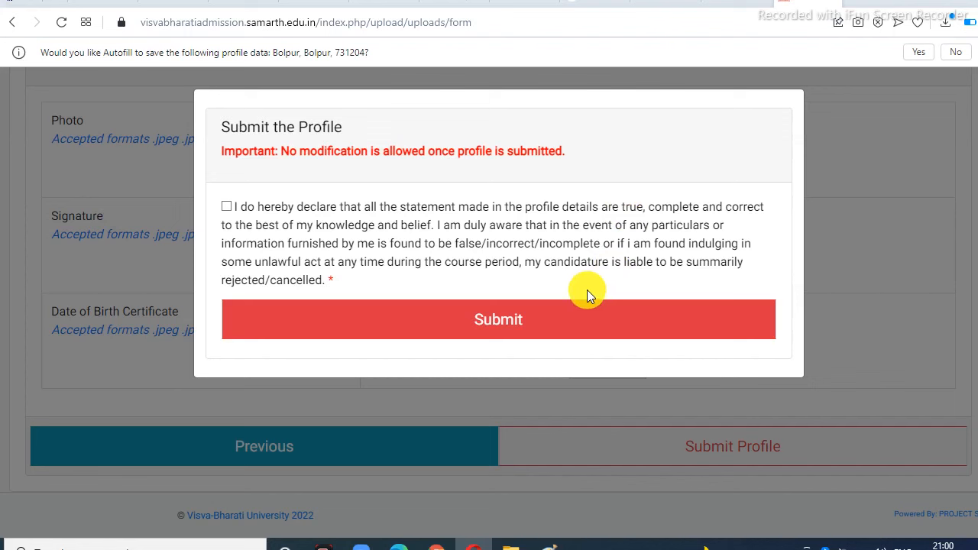
Step: Tick the 'I do hereby declare' checkbox to accept the profile declaration
click(226, 209)
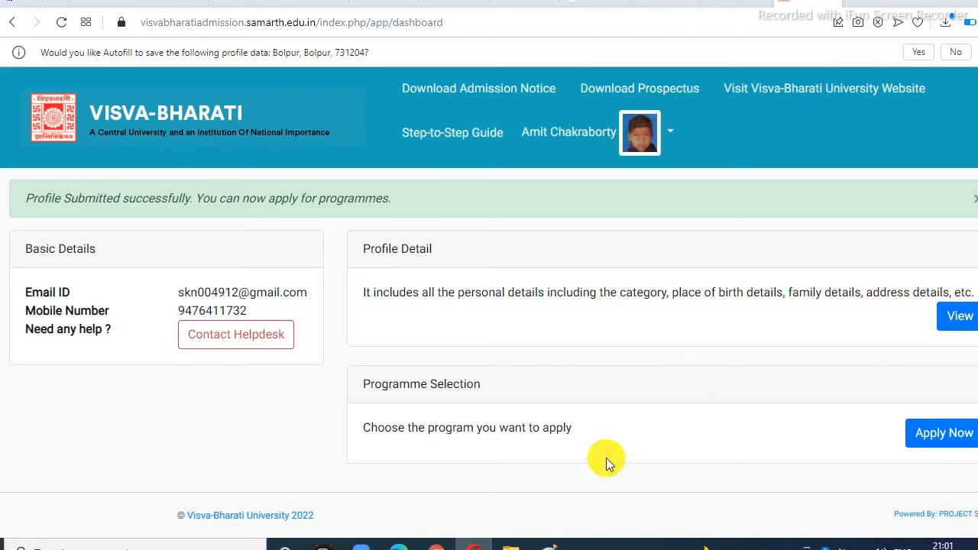
Step: Begin a new programme application with Programme Level set to SCHOOL Programmes
click(940, 434)
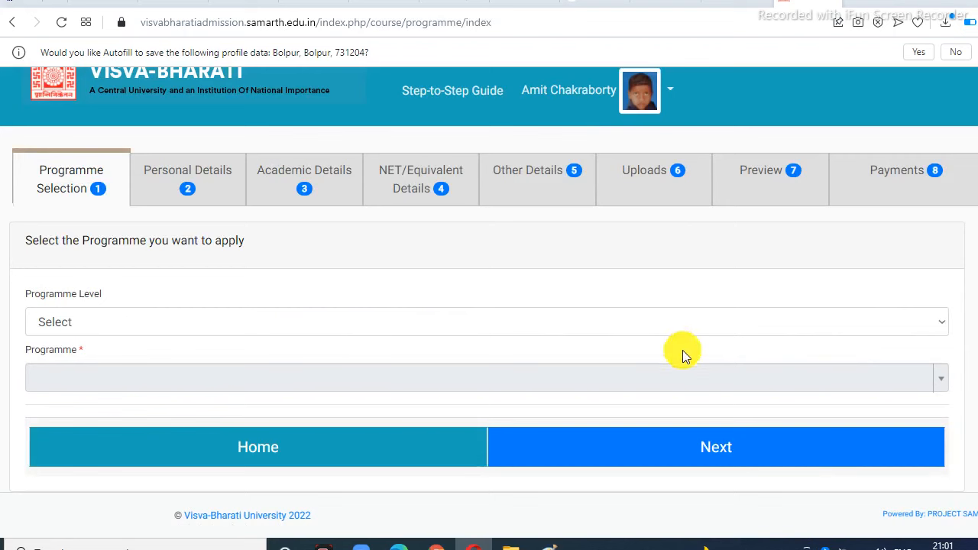
click(943, 328)
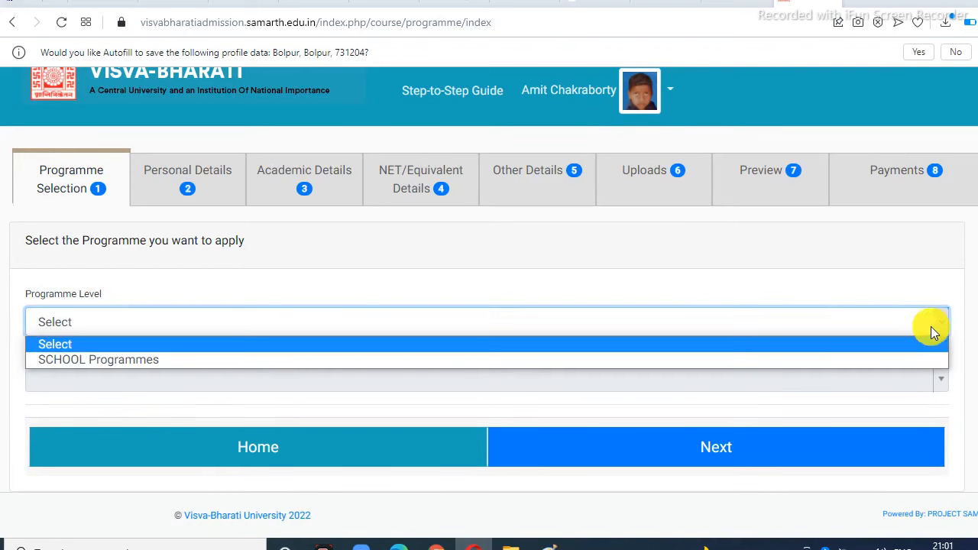
click(144, 356)
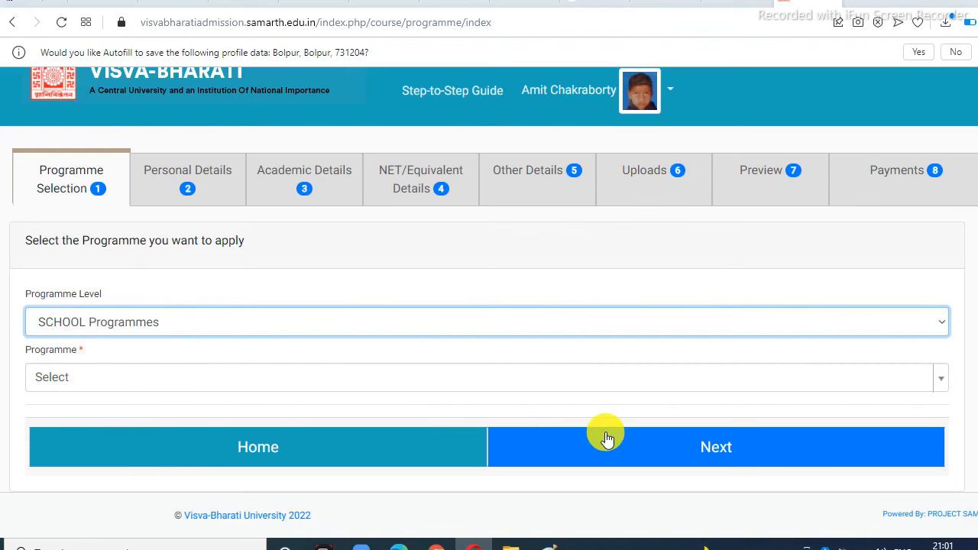
Step: Expand the Programme list and scroll down to the Pre-Primary 1st Year entries
click(938, 379)
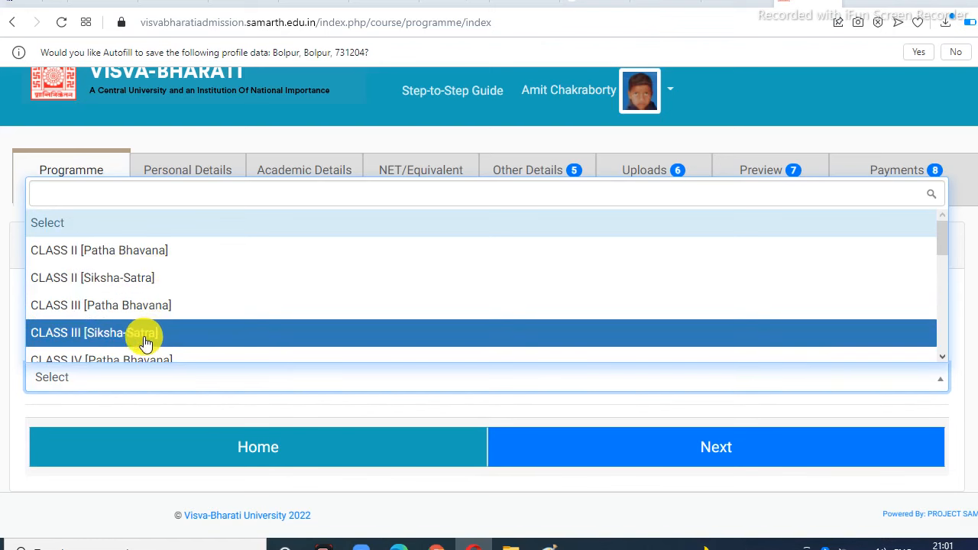
scroll(170, 339, down, 1)
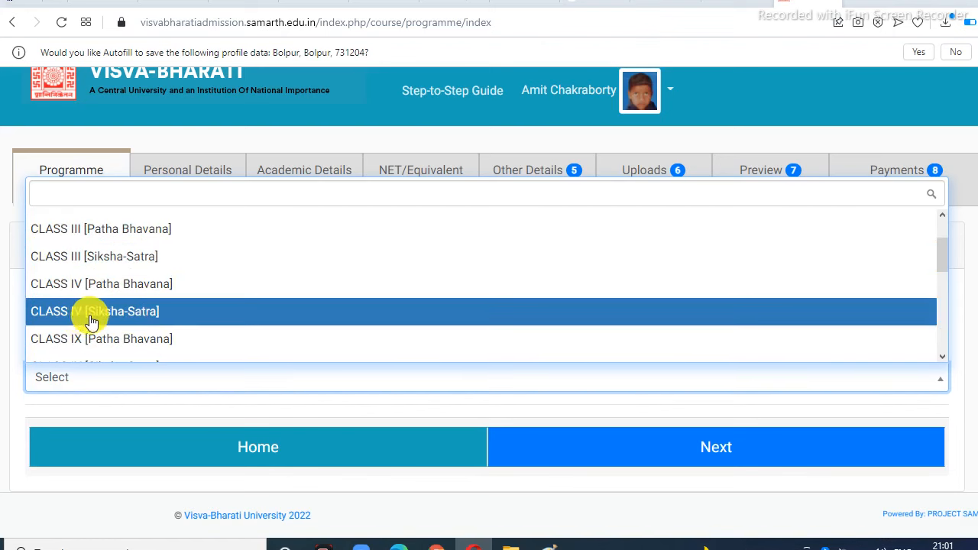
scroll(118, 319, down, 1)
scroll(120, 323, down, 3)
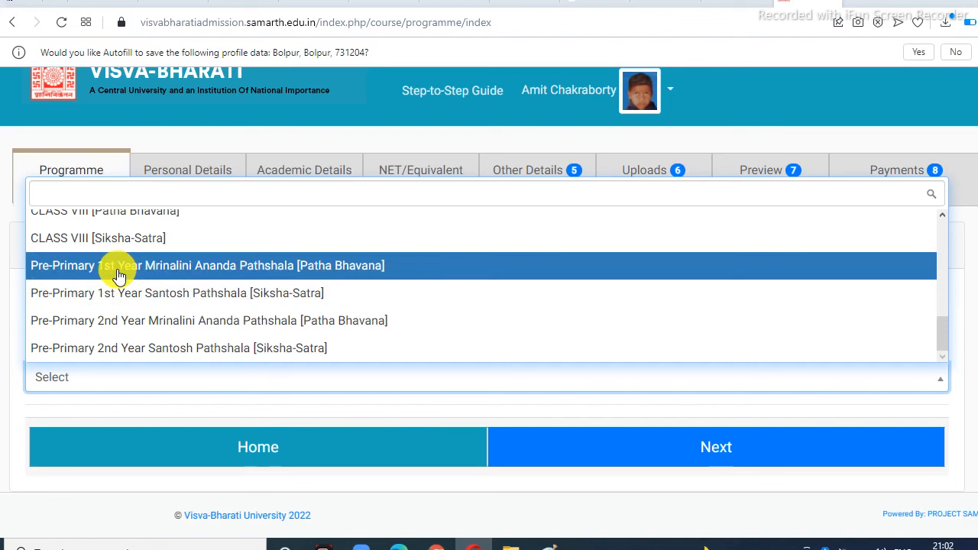
Step: Choose Pre-Primary 1st Year Mrinalini Ananda Pathshala with Day Scholar [NoN-Neighbourhood] eligibility and submit
click(231, 274)
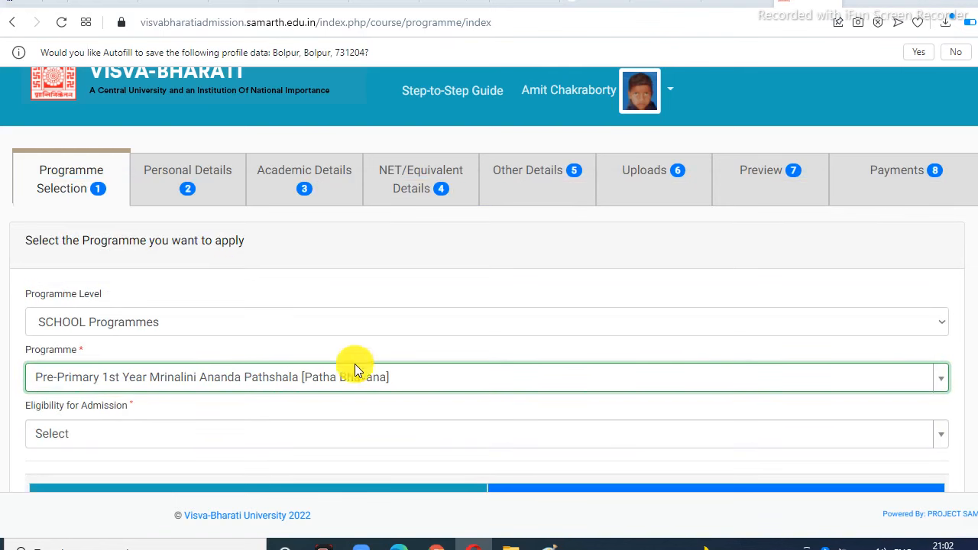
scroll(625, 346, down, 1)
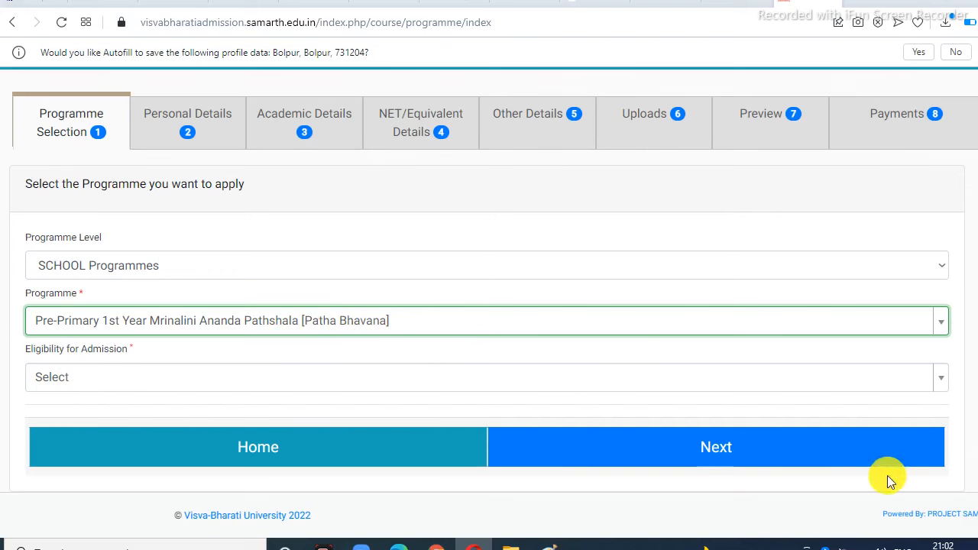
click(942, 383)
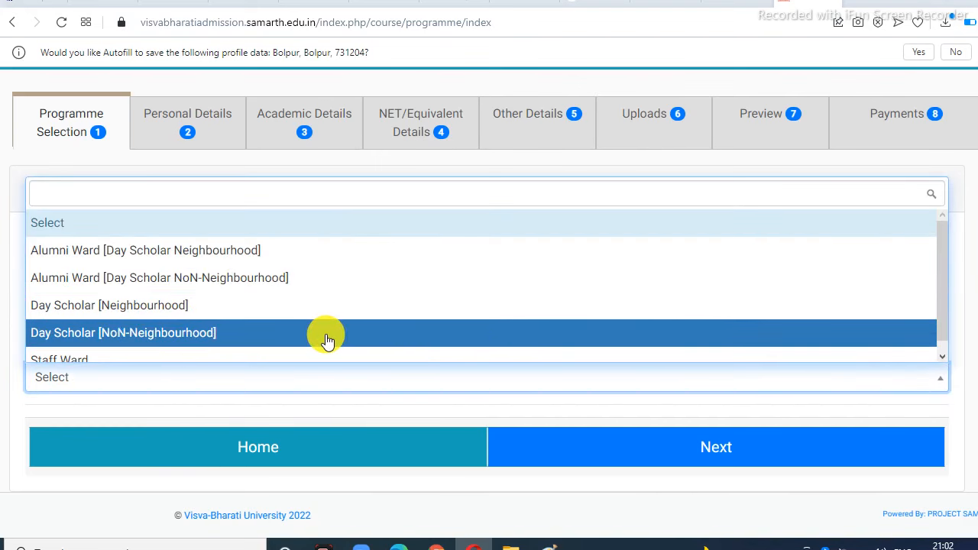
click(138, 337)
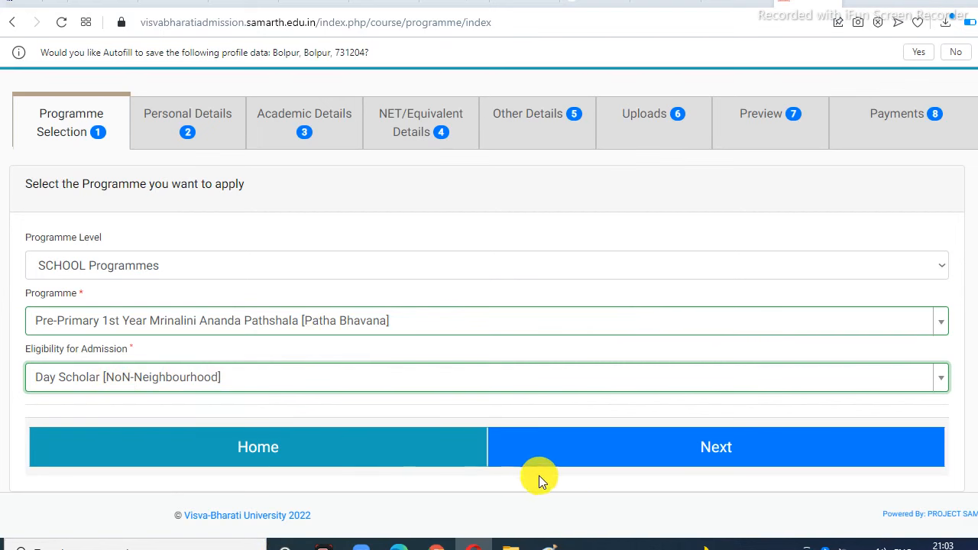
click(722, 451)
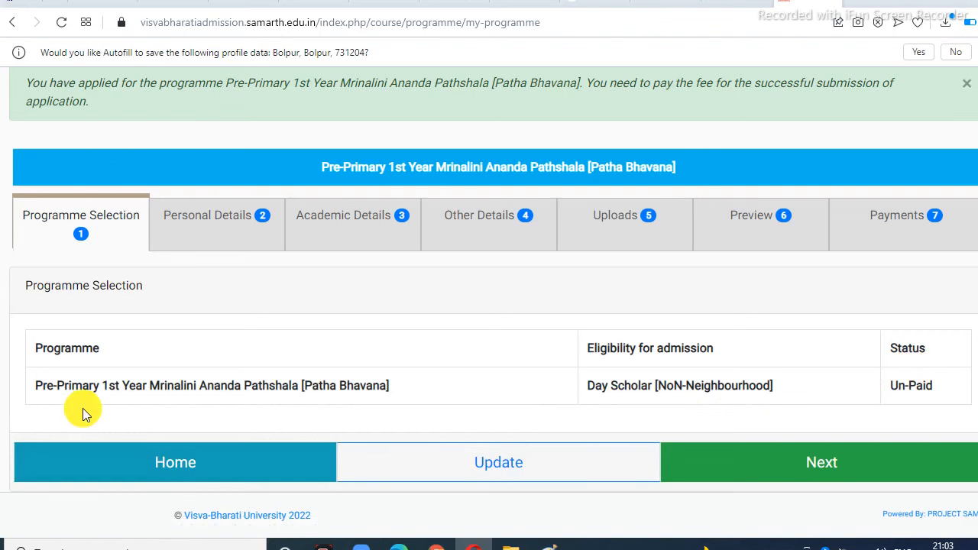
Step: Continue past the Un-Paid programme summary and scroll through the Personal Details preview
click(793, 471)
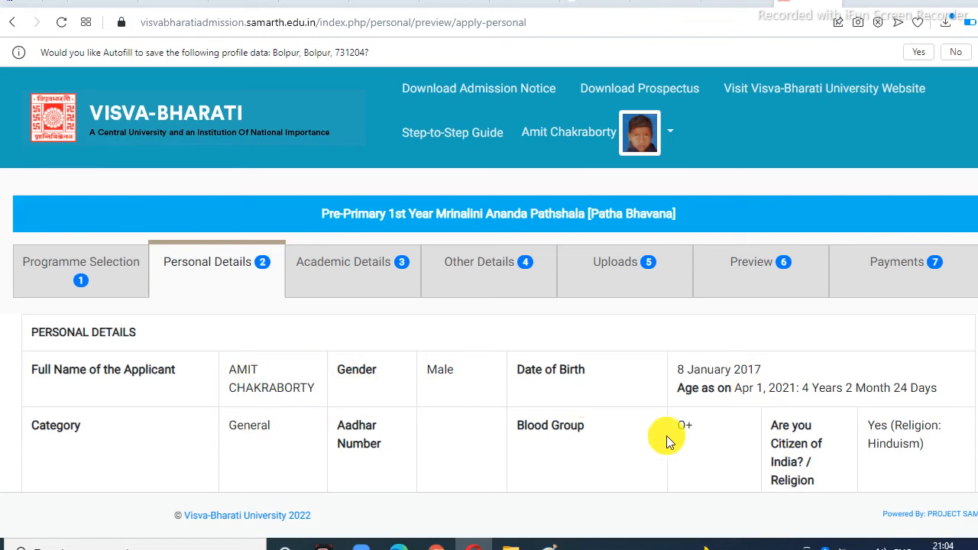
scroll(640, 394, down, 1)
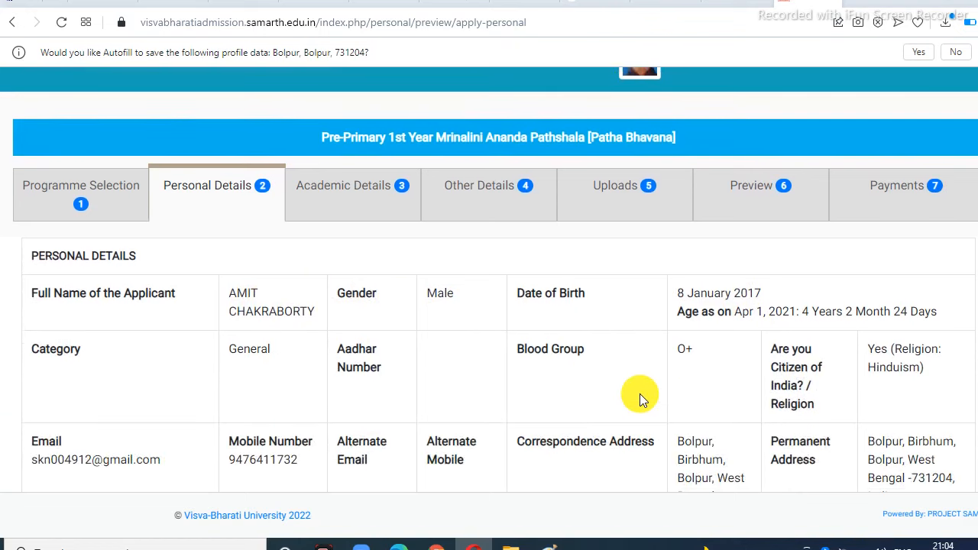
scroll(640, 394, up, 1)
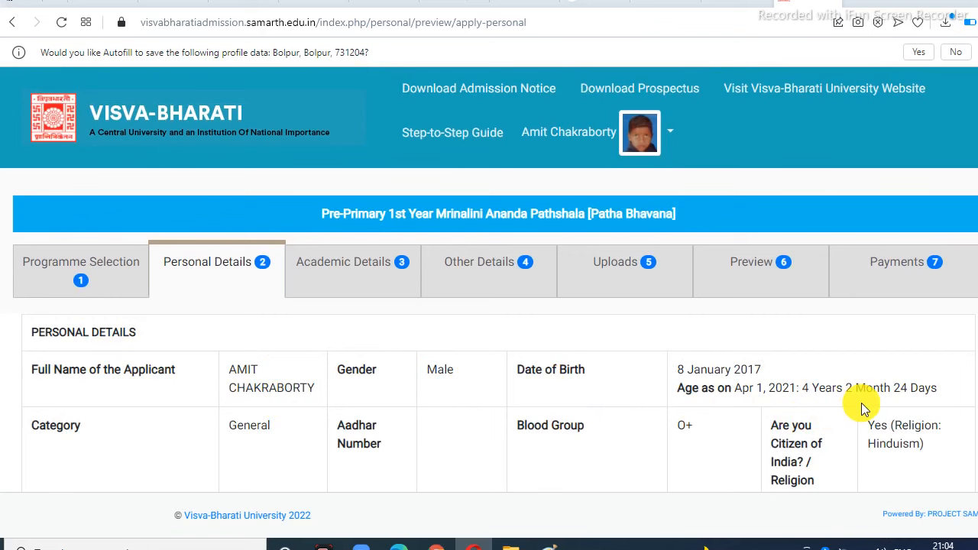
scroll(861, 402, down, 10)
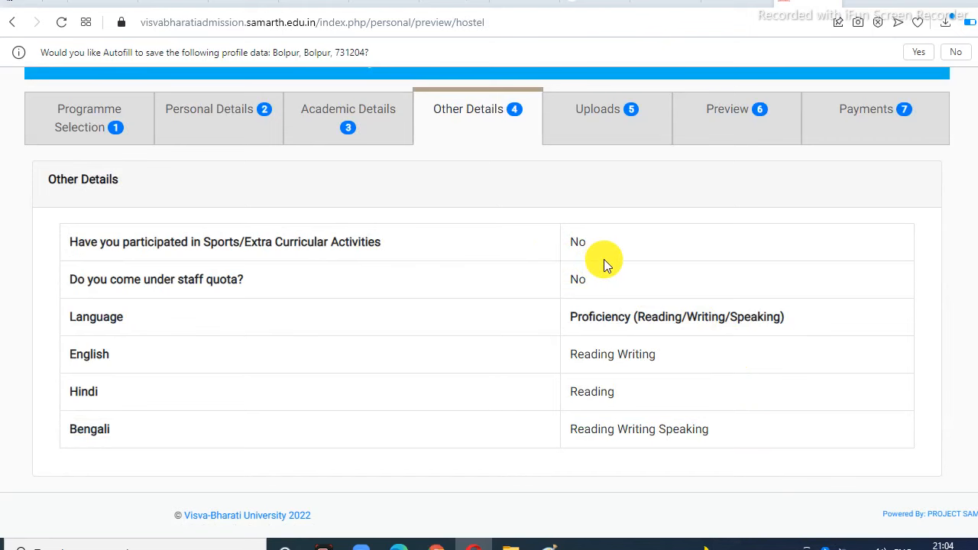
scroll(672, 264, down, 1)
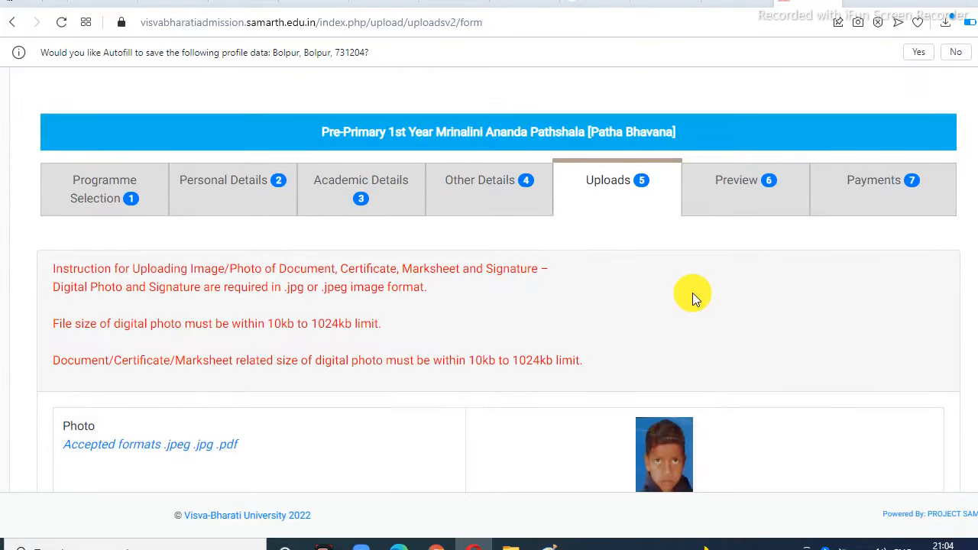
Step: Review the Uploads and Preview pages, then proceed via Pay Fee to Verify Details
scroll(693, 293, down, 3)
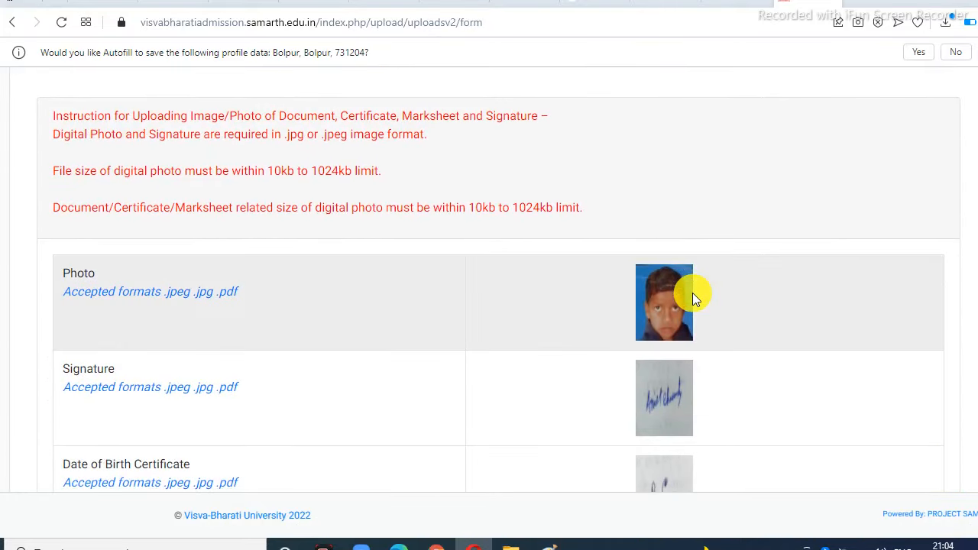
scroll(782, 235, down, 1)
scroll(782, 241, down, 1)
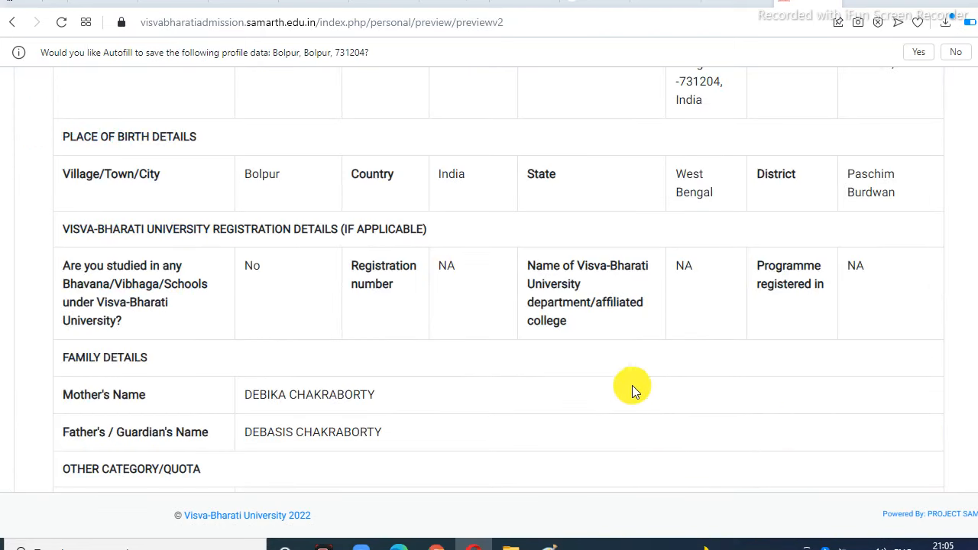
scroll(633, 386, down, 3)
scroll(634, 377, down, 4)
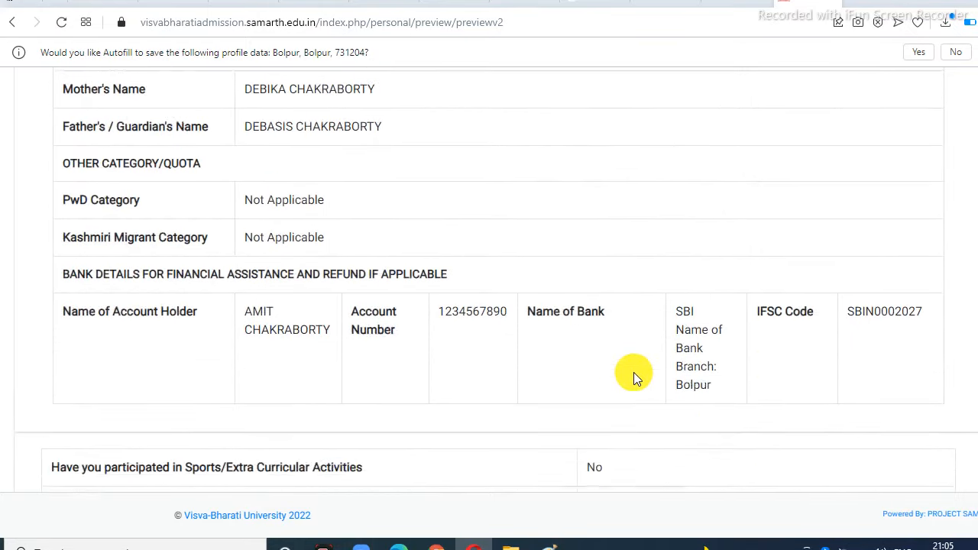
scroll(634, 374, down, 4)
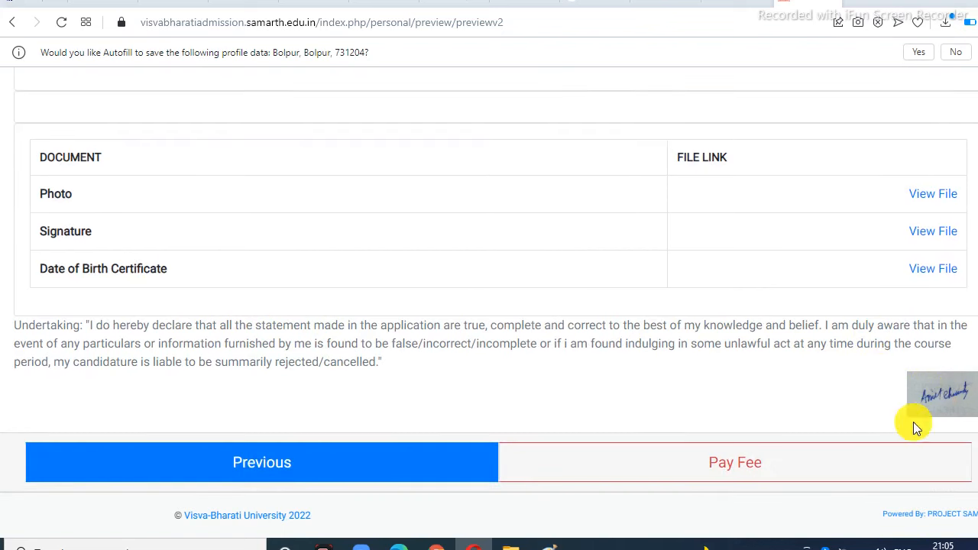
click(692, 476)
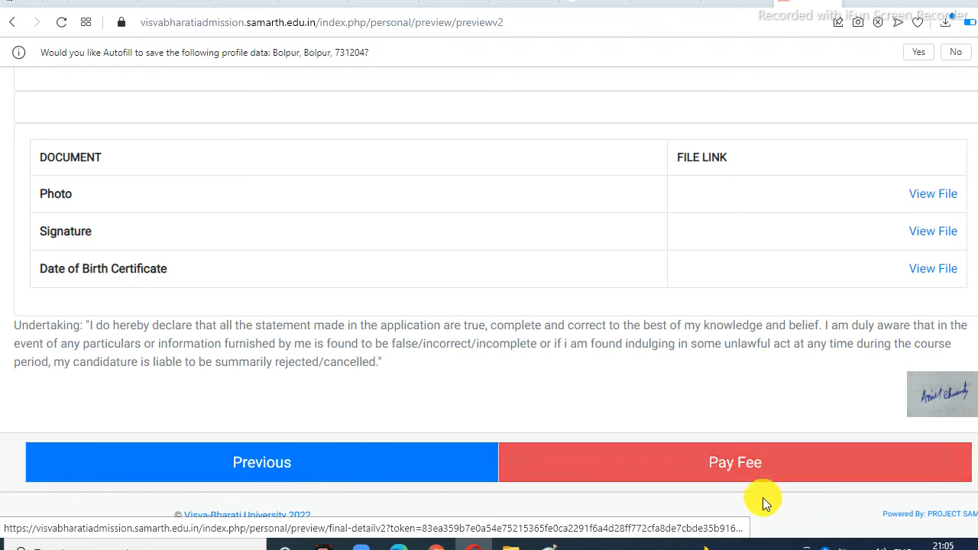
click(688, 462)
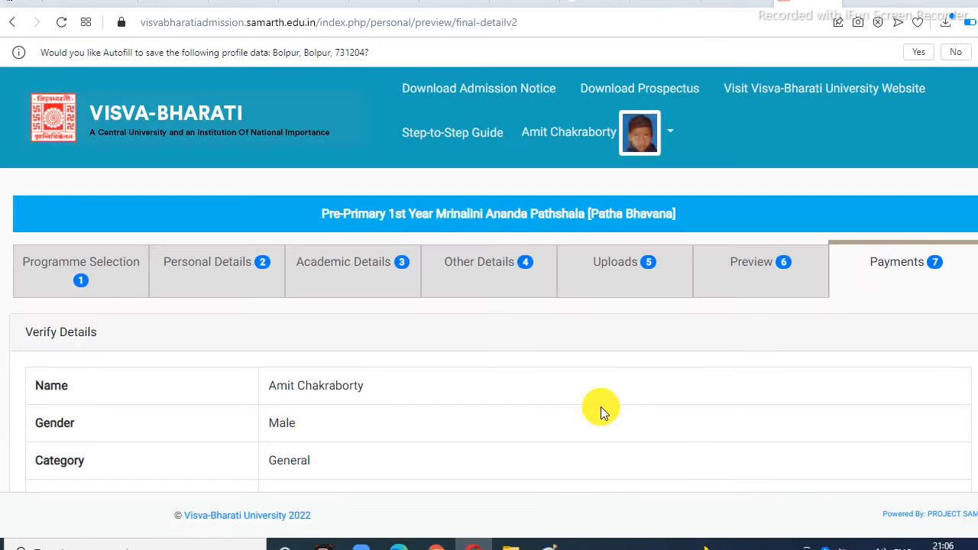
scroll(598, 373, down, 1)
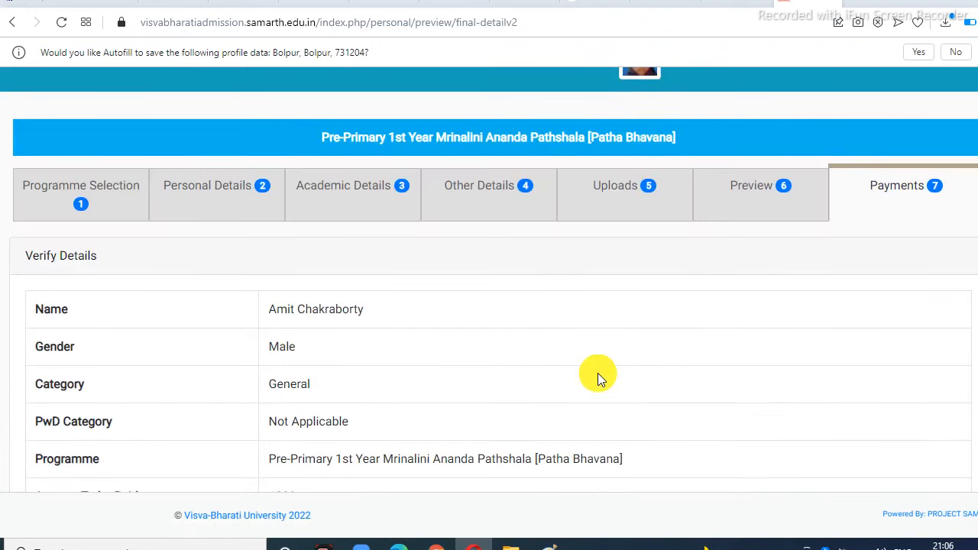
scroll(598, 373, up, 1)
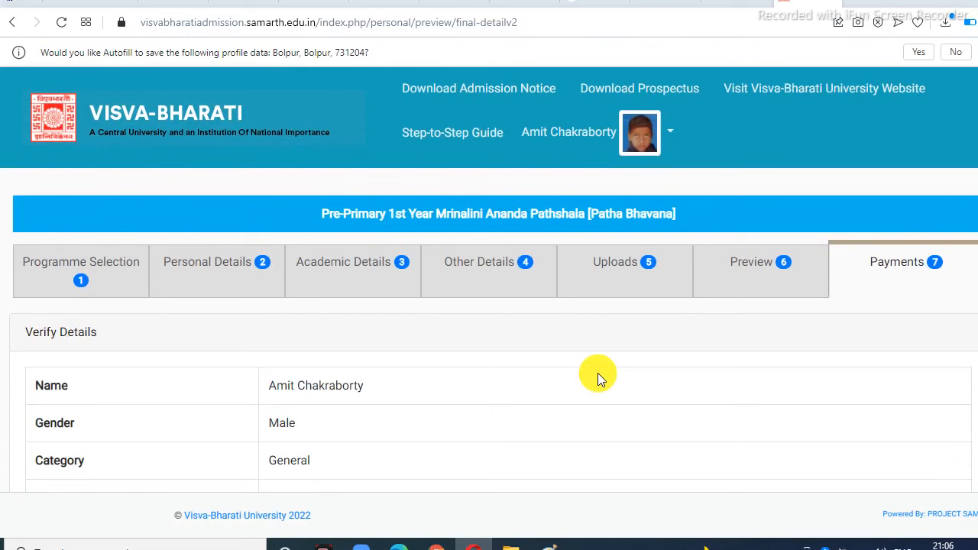
scroll(598, 375, down, 2)
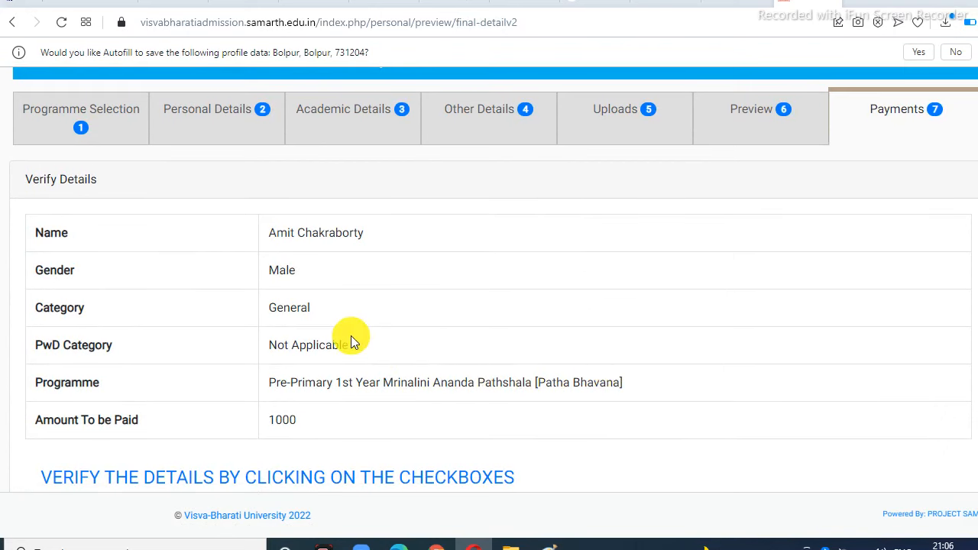
scroll(214, 370, down, 1)
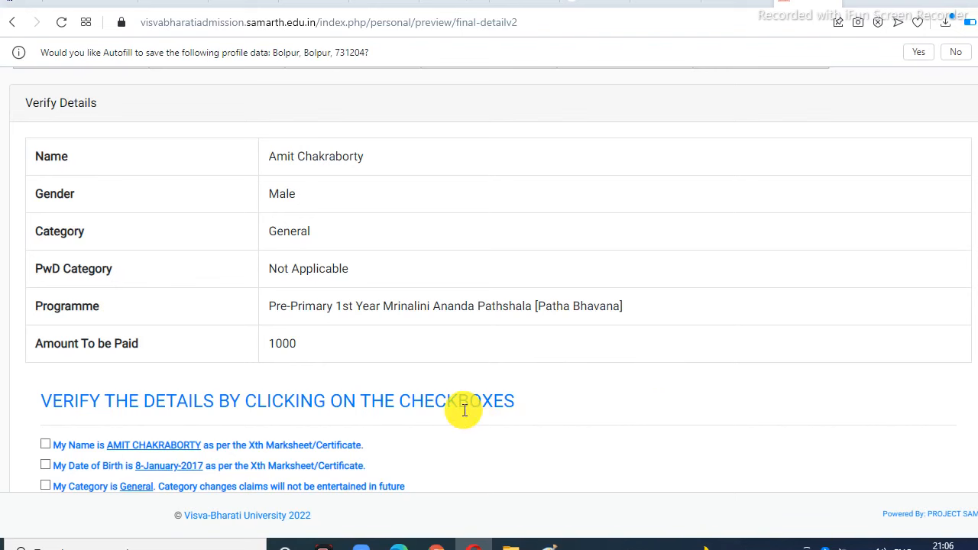
scroll(462, 405, down, 2)
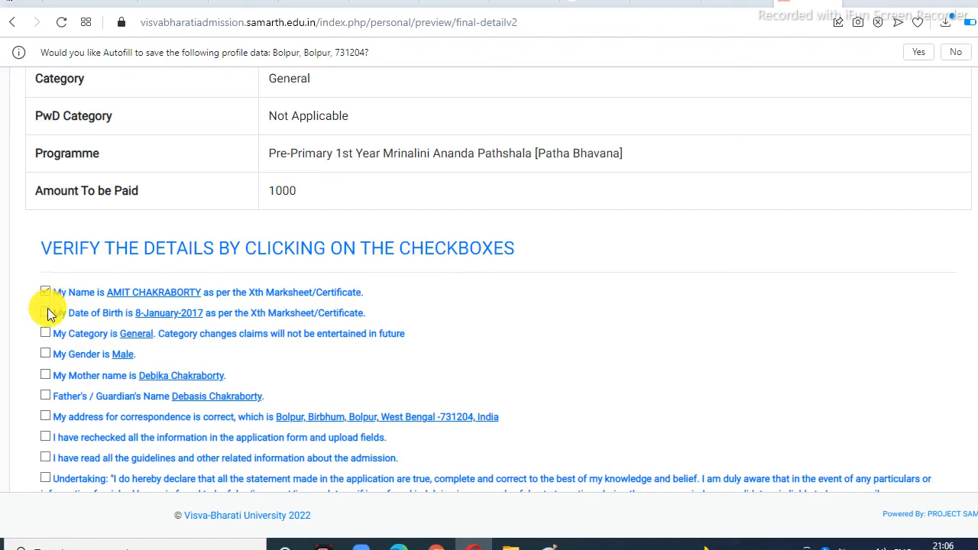
Step: Tick the Male gender and guidelines confirmations plus the undertaking declaration
click(45, 355)
click(46, 458)
scroll(113, 432, down, 1)
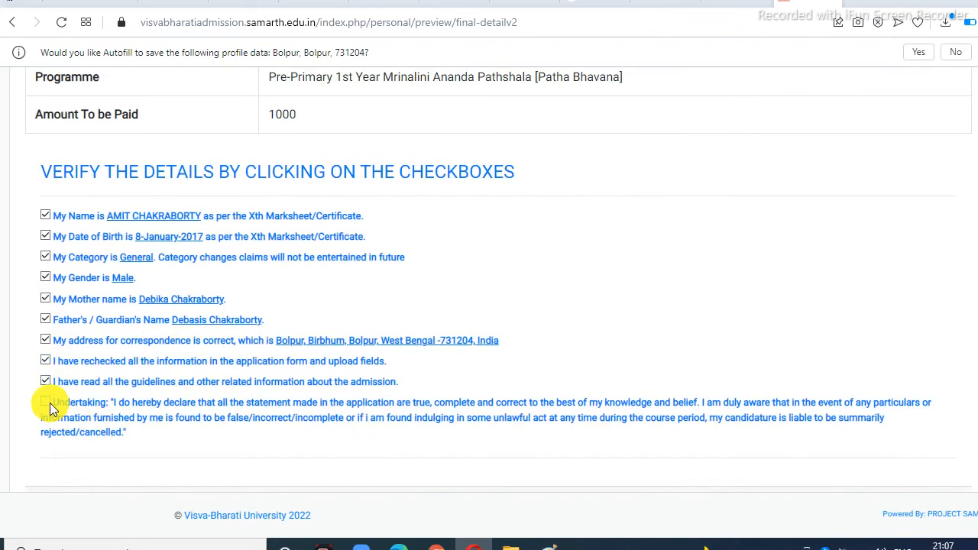
click(47, 403)
scroll(277, 335, down, 1)
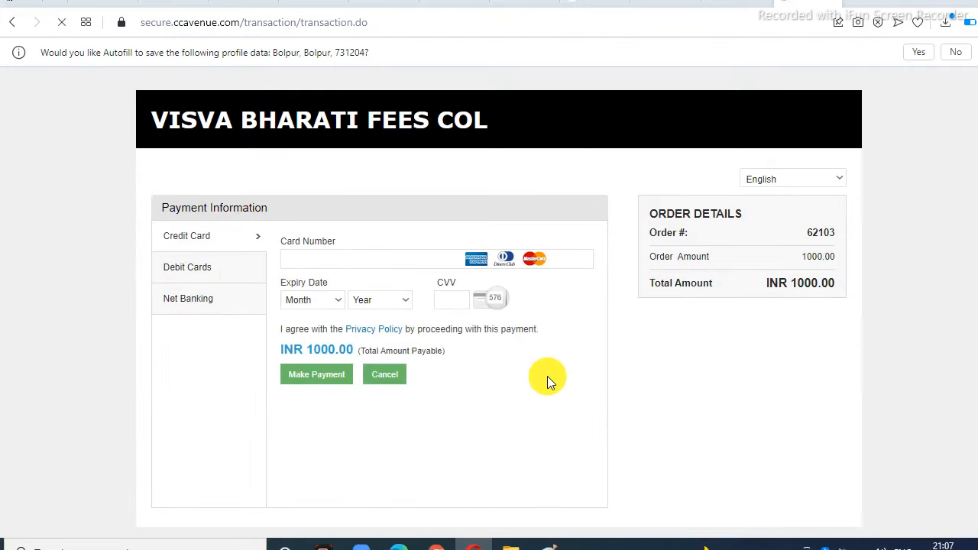
Step: Switch CCAvenue to Debit Cards and enter the card number
scroll(560, 361, down, 1)
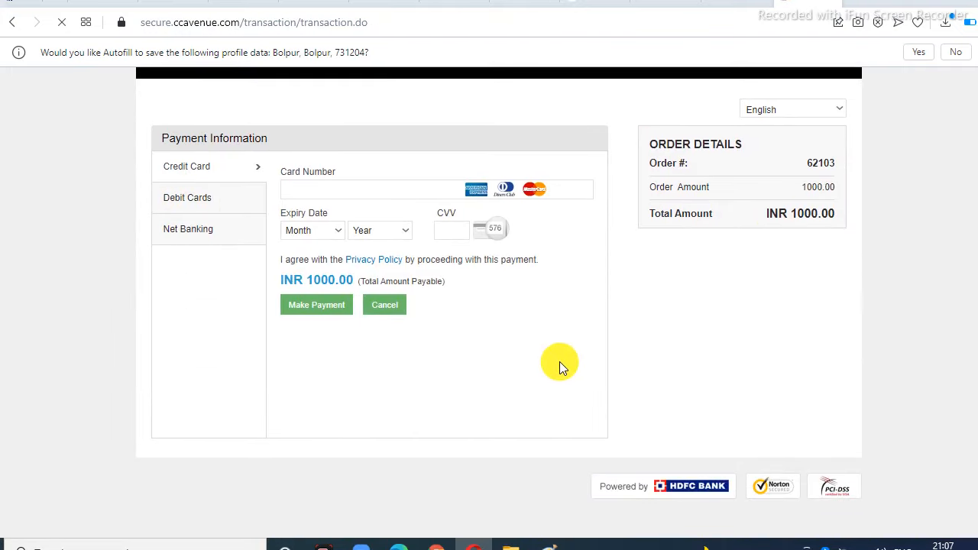
scroll(559, 361, up, 1)
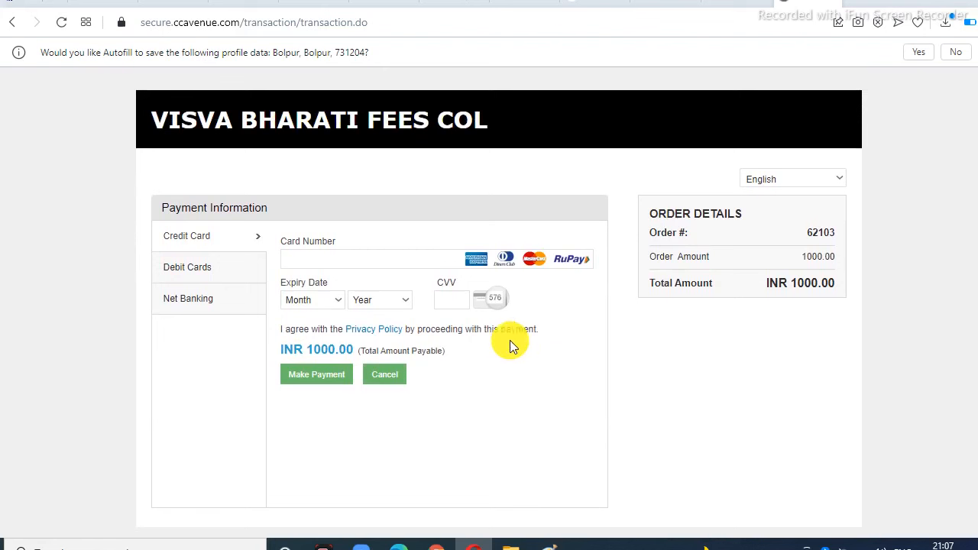
click(201, 276)
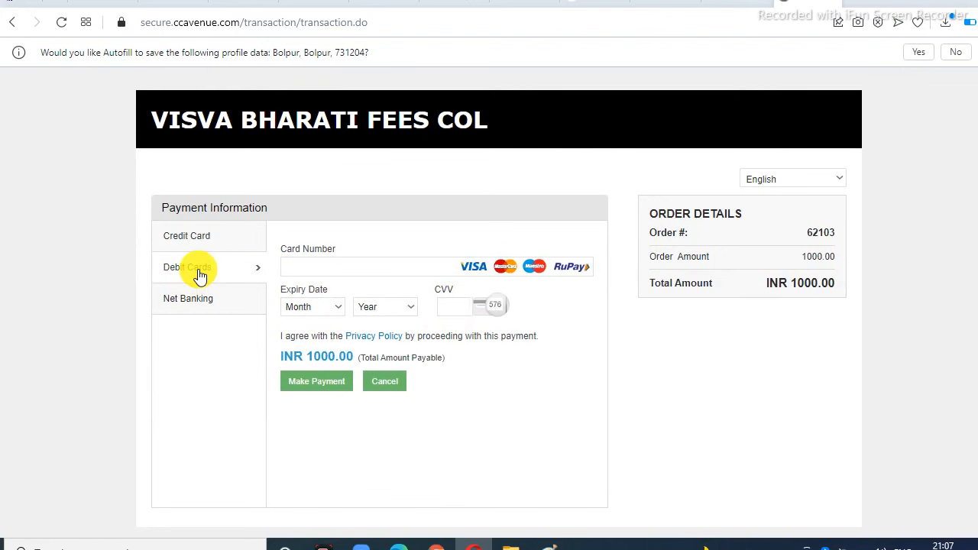
click(328, 272)
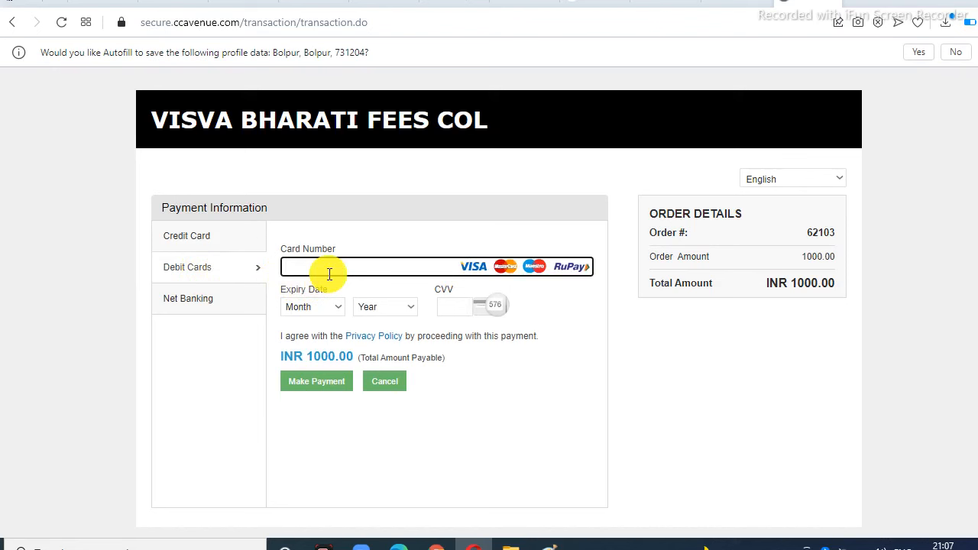
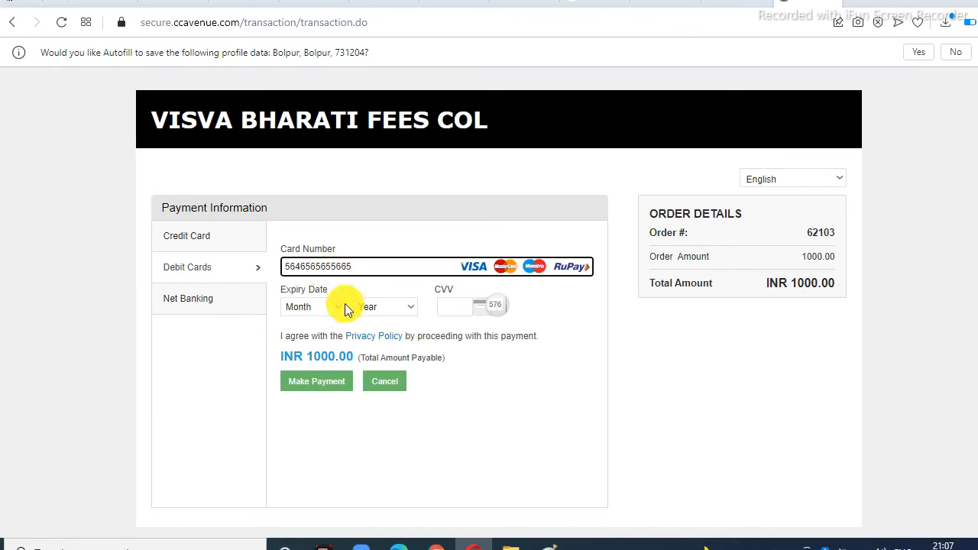
Step: Set the card expiry to Feb (02) 2024 and enter the card's CVV
click(335, 311)
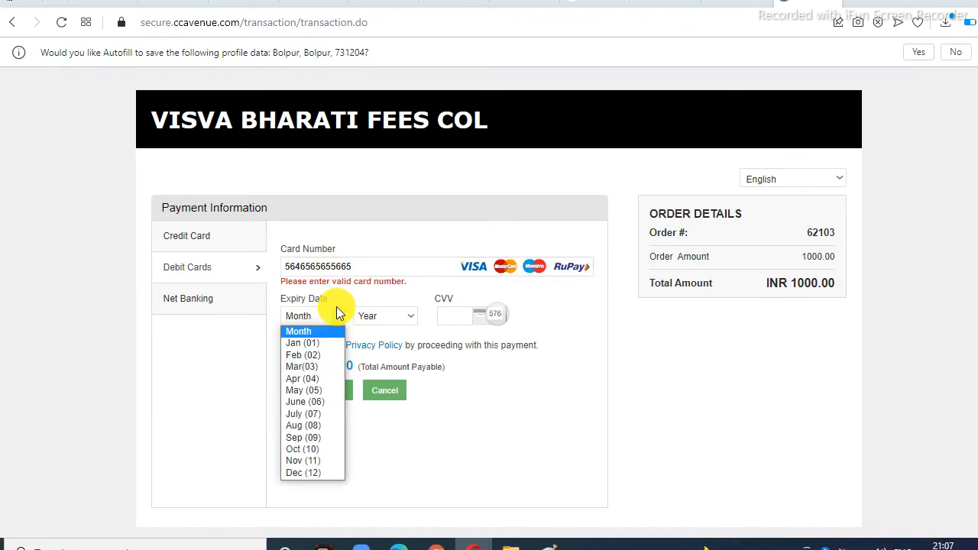
click(314, 357)
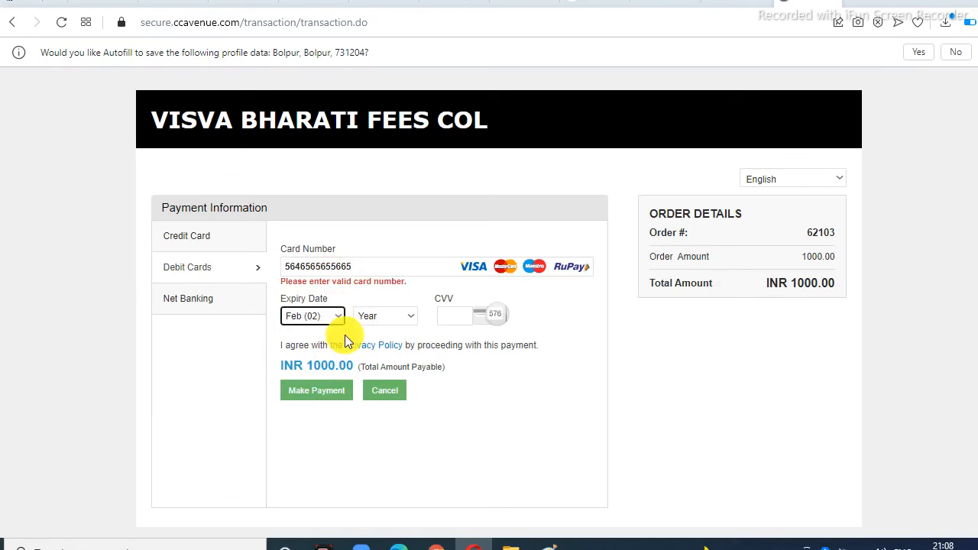
click(412, 317)
scroll(409, 298, down, 1)
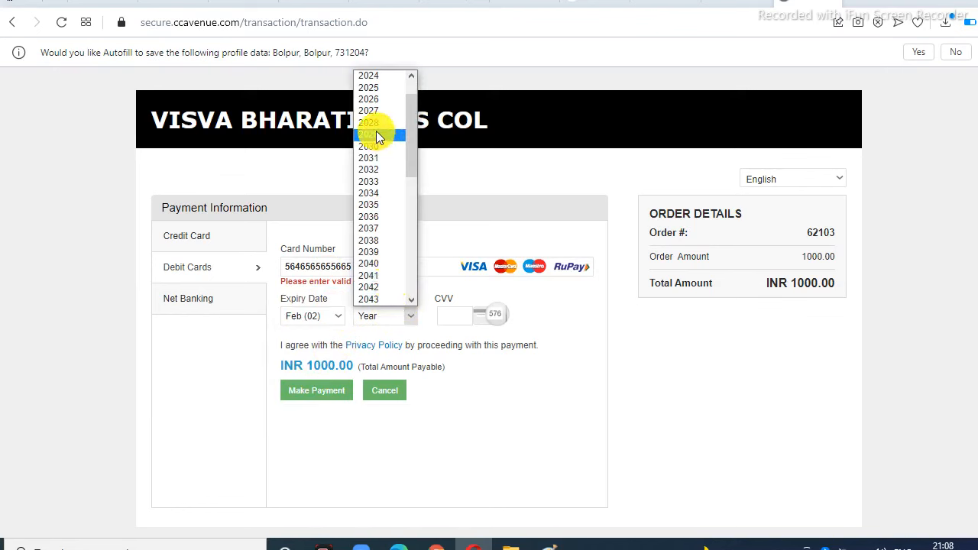
click(383, 76)
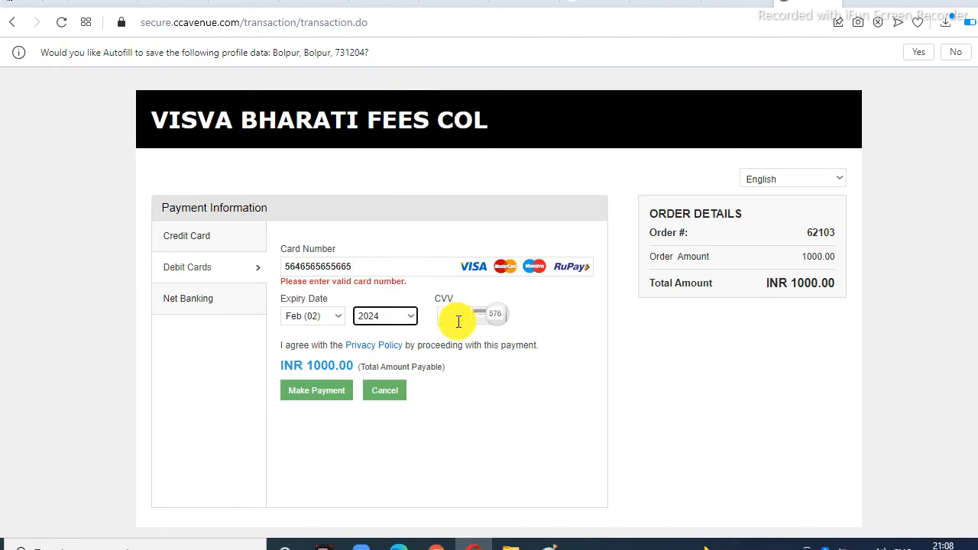
click(416, 261)
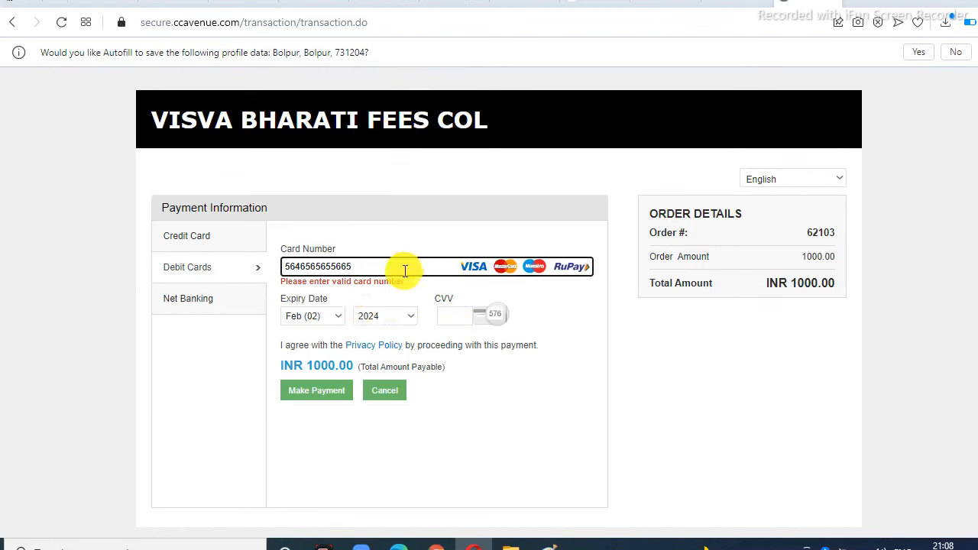
click(450, 317)
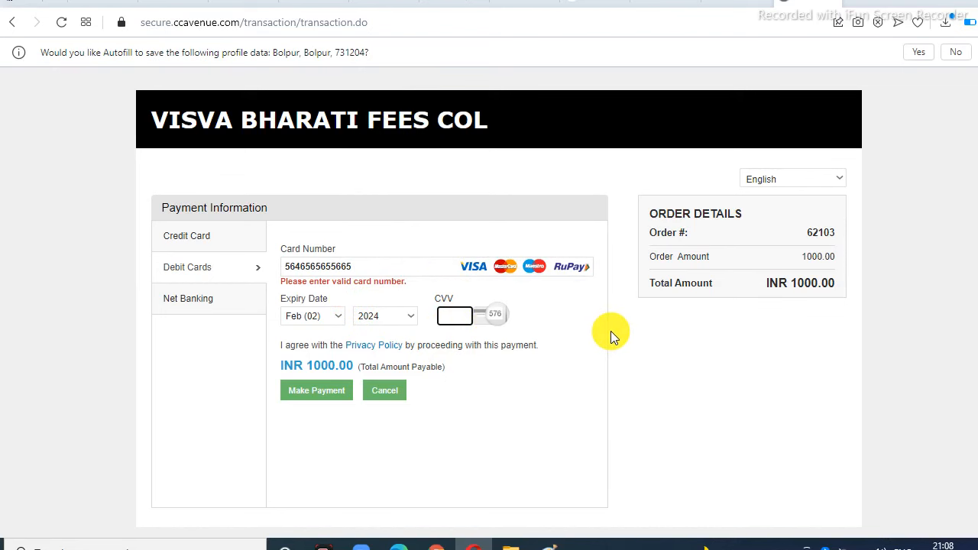
Step: Submit the debit card payment with Make Payment
click(305, 399)
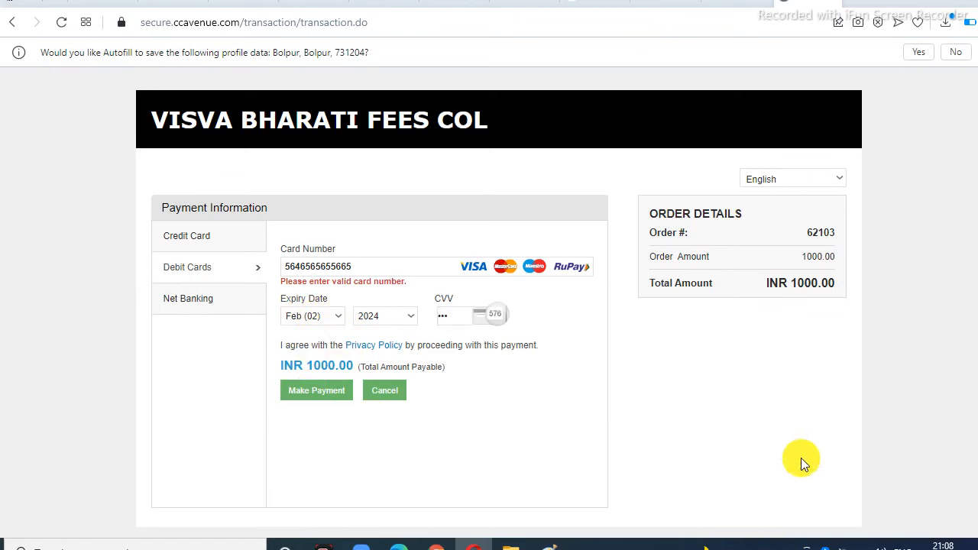